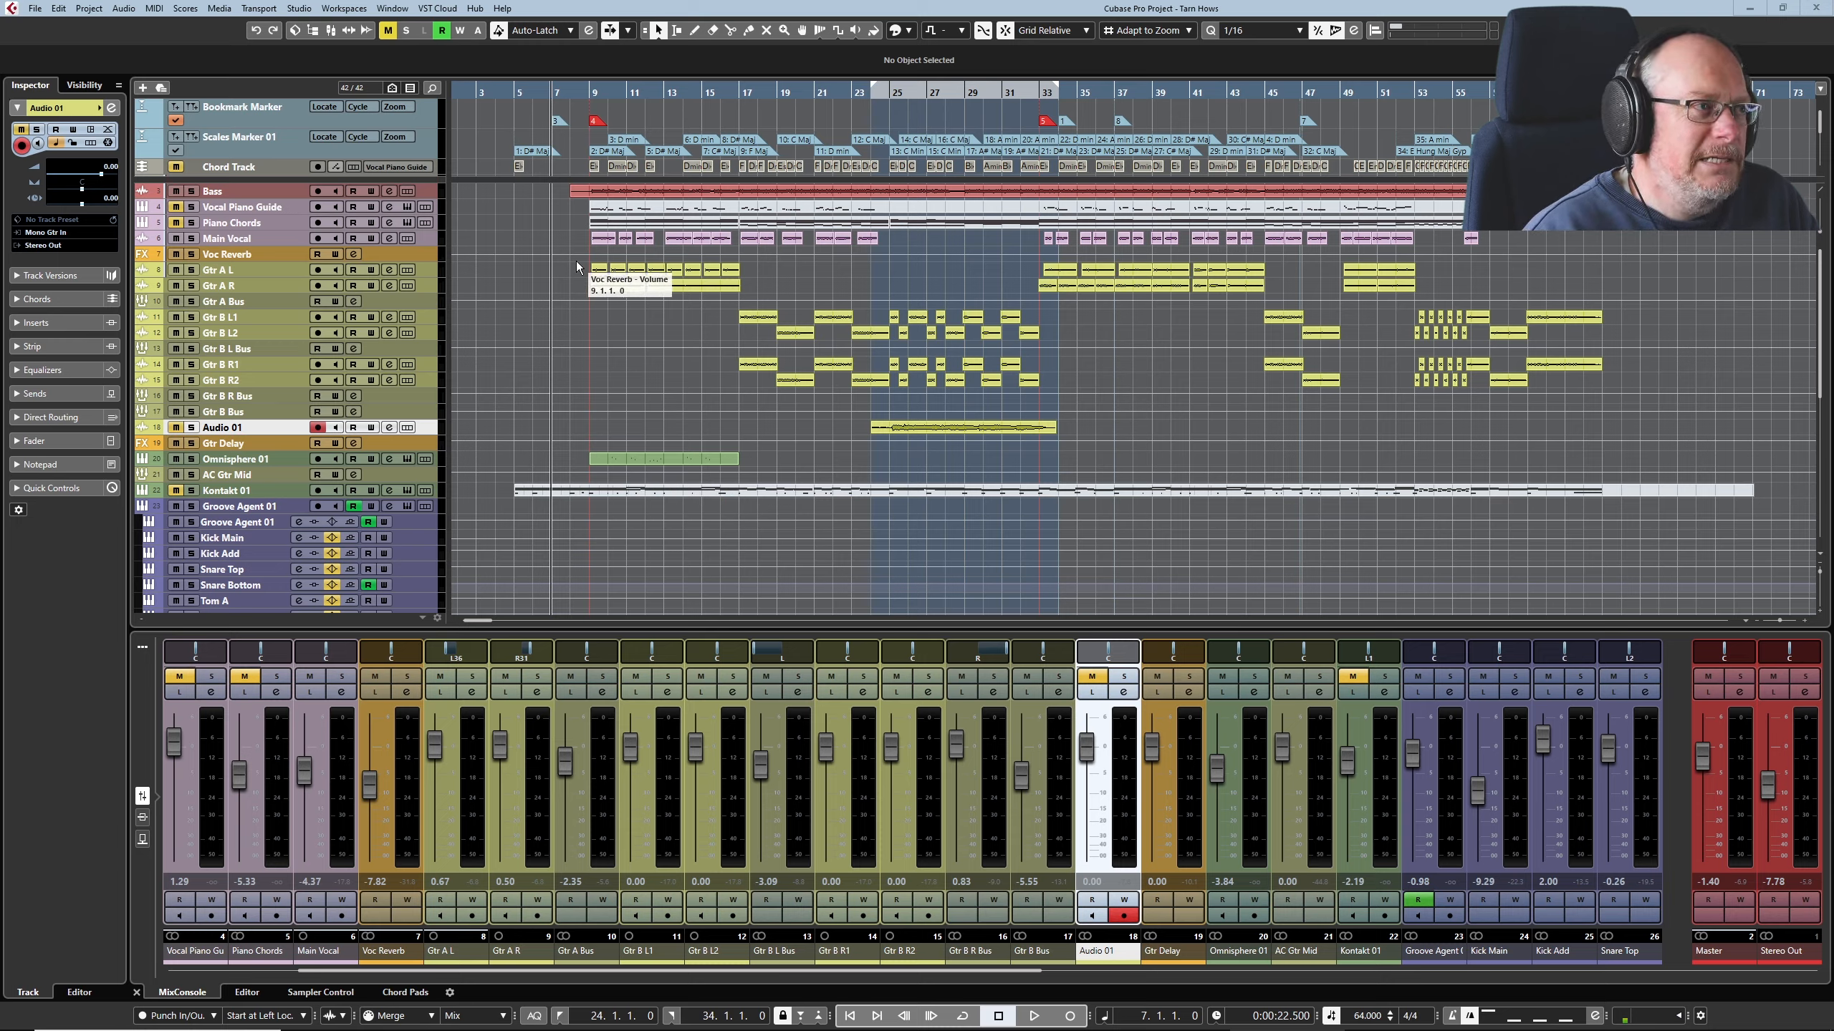
Step: Play the song from bar 7 to hear the full arrangement and open the Gtr A Bus channel settings
{"action": "key", "text": "space"}
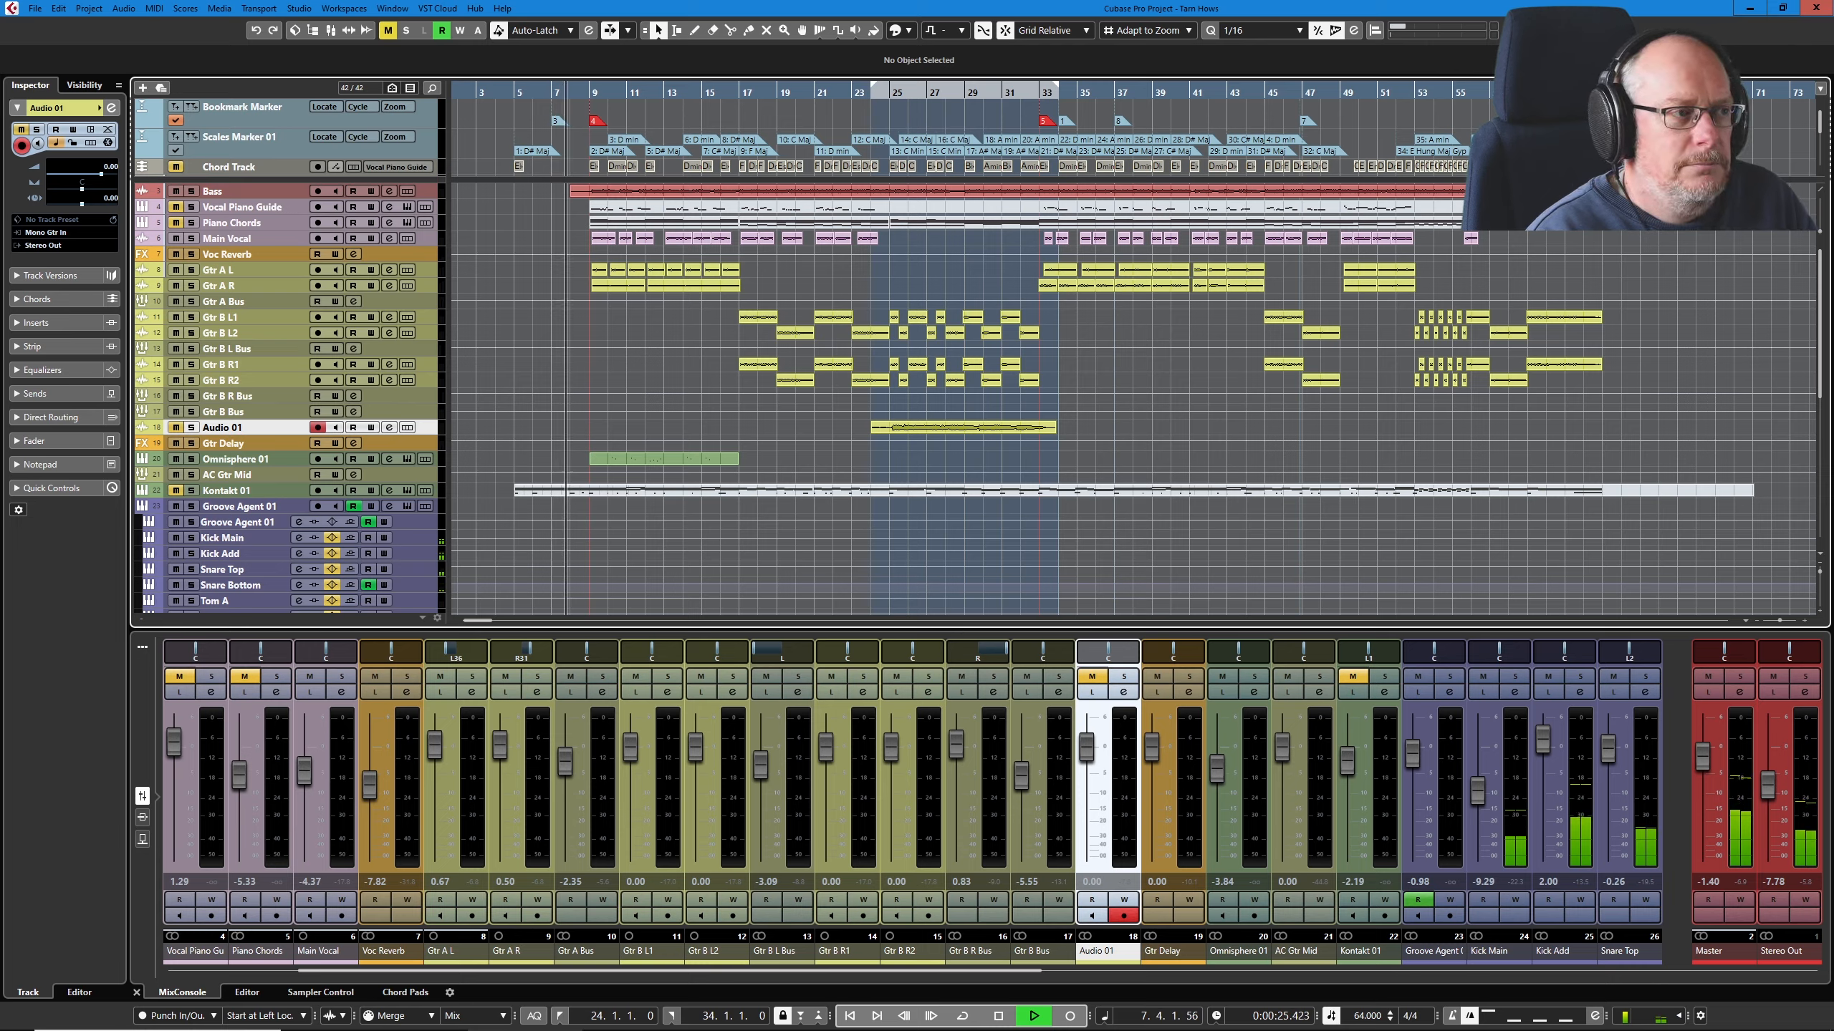
{"action": "key", "text": "ctrl+alt+r"}
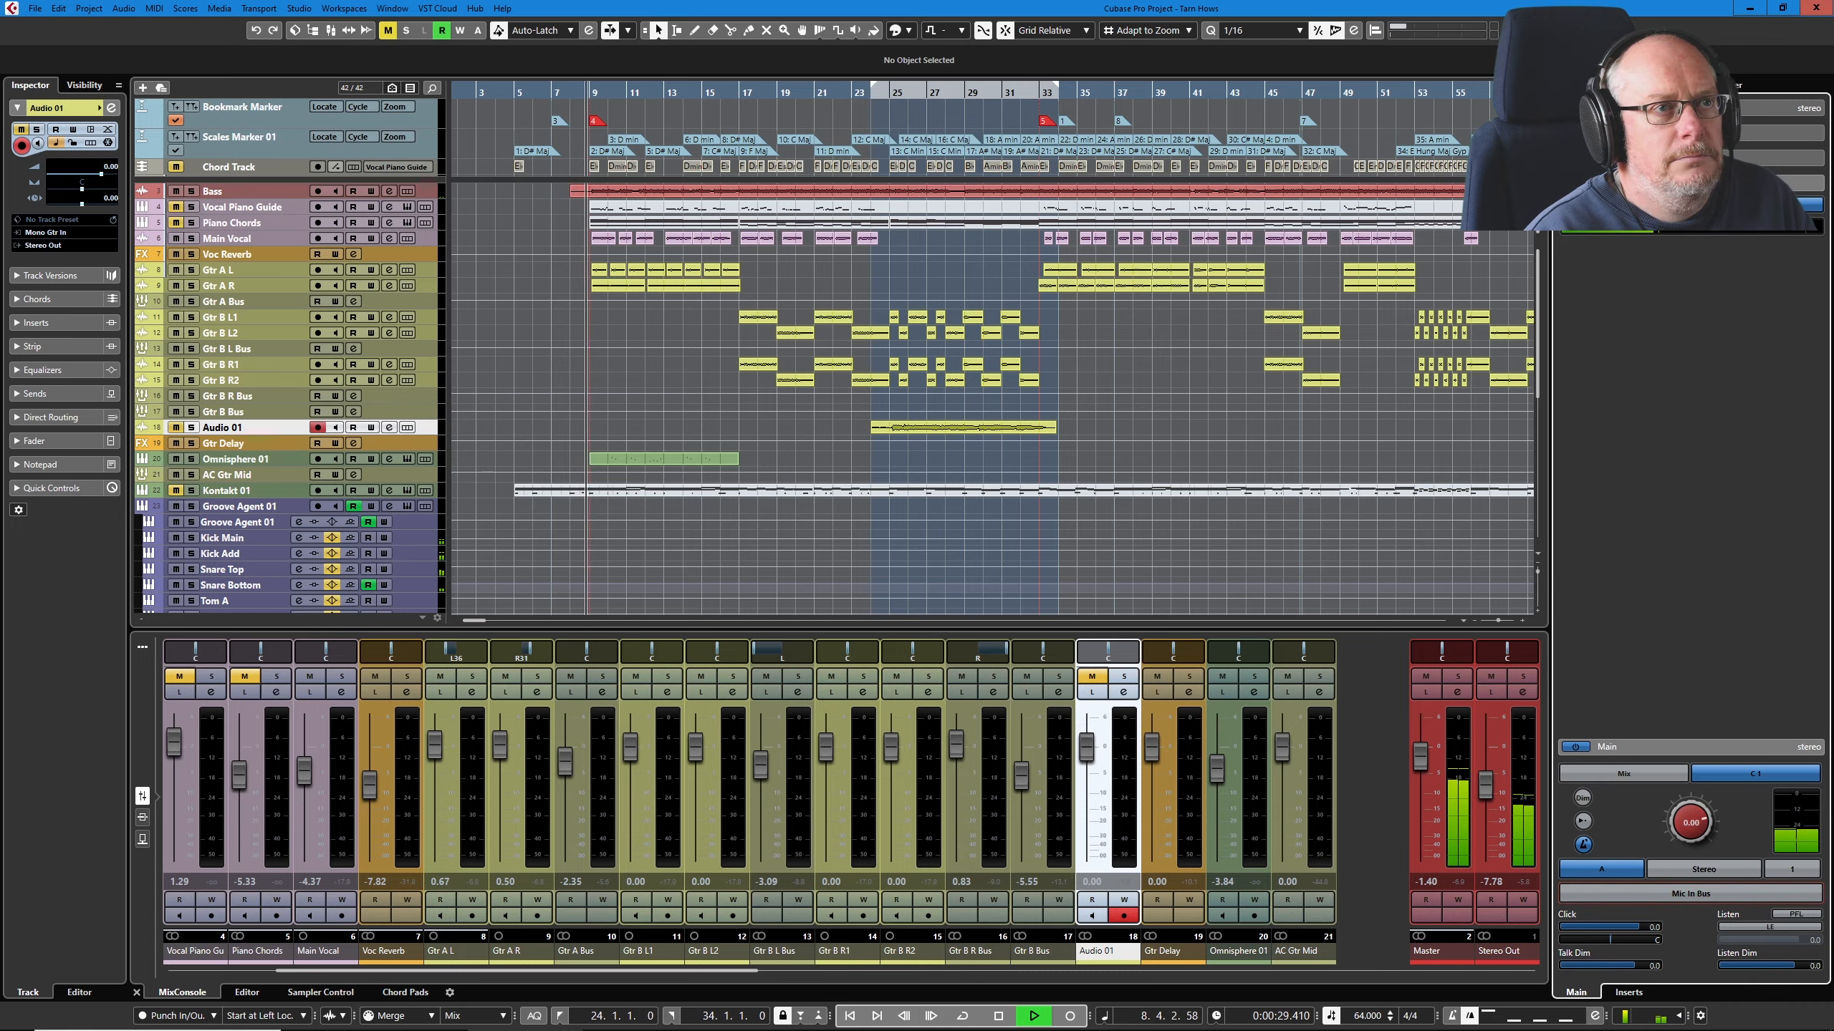
{"action": "key", "text": "ctrl+alt+r"}
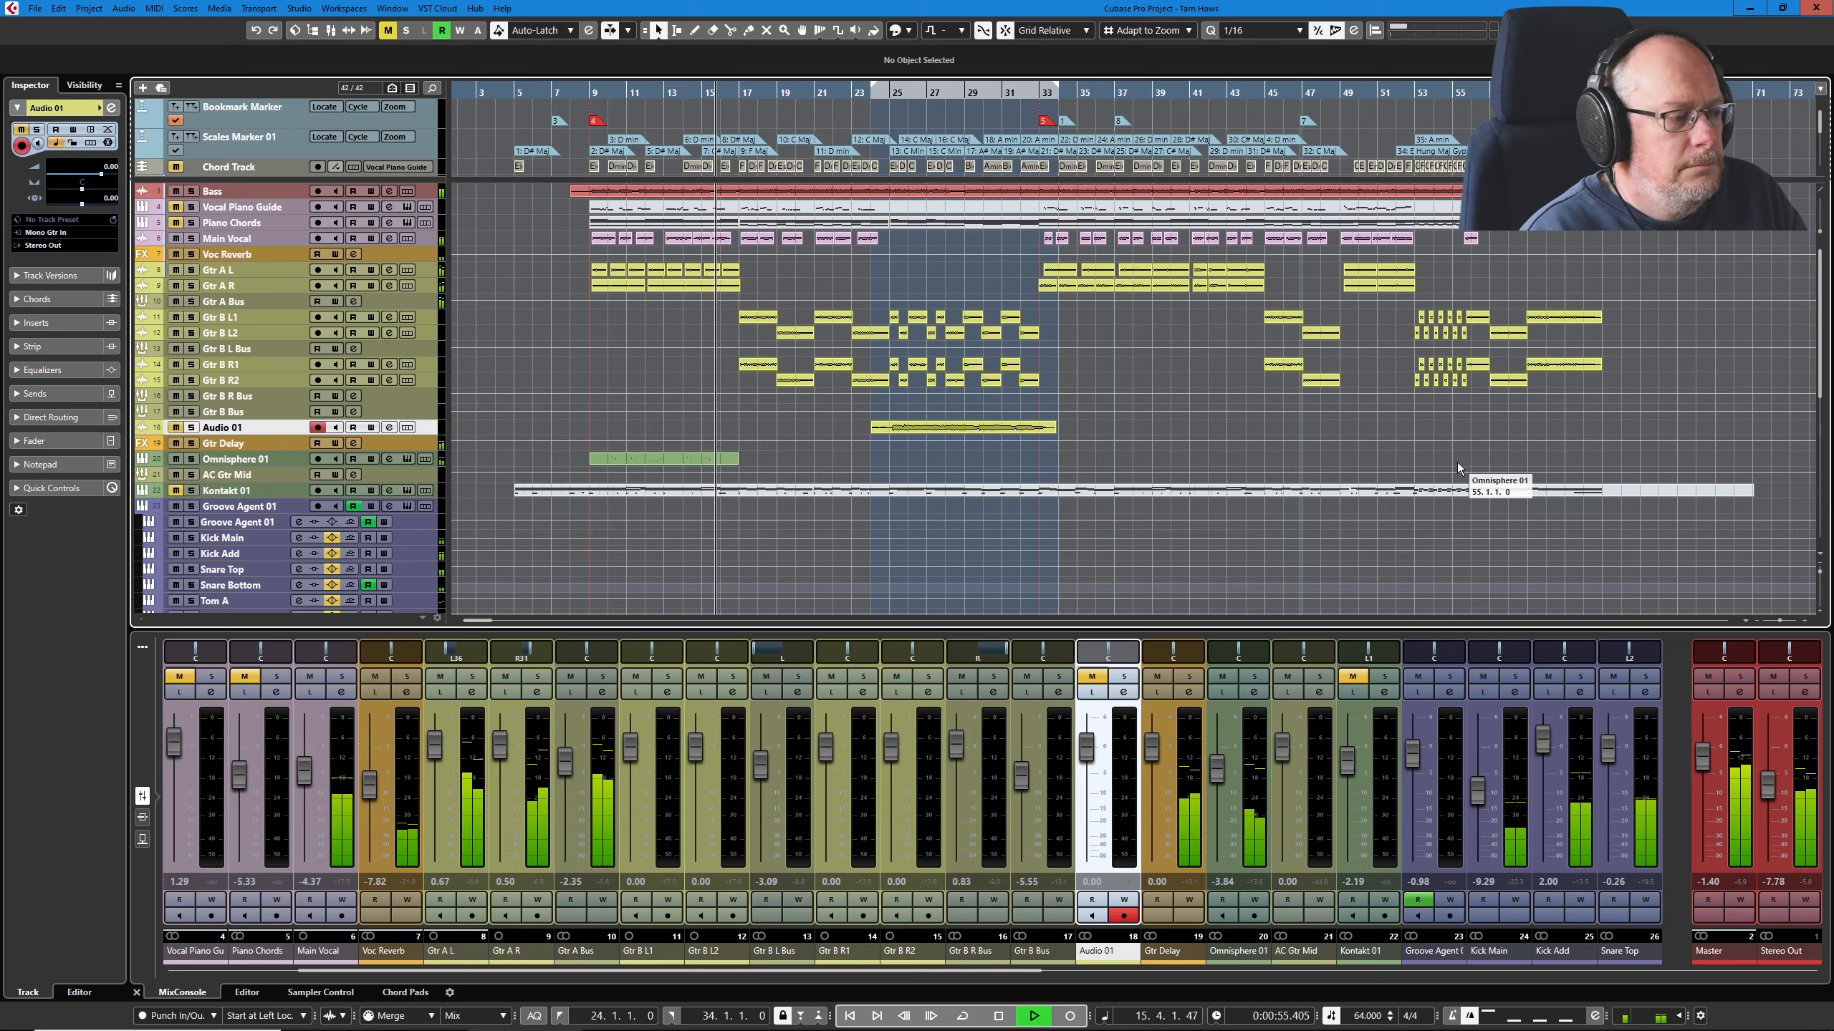
{"action": "scroll", "coordinate": [1457, 441], "scroll_direction": "up", "scroll_amount": 2}
{"action": "scroll", "coordinate": [1457, 437], "scroll_direction": "up", "scroll_amount": 1}
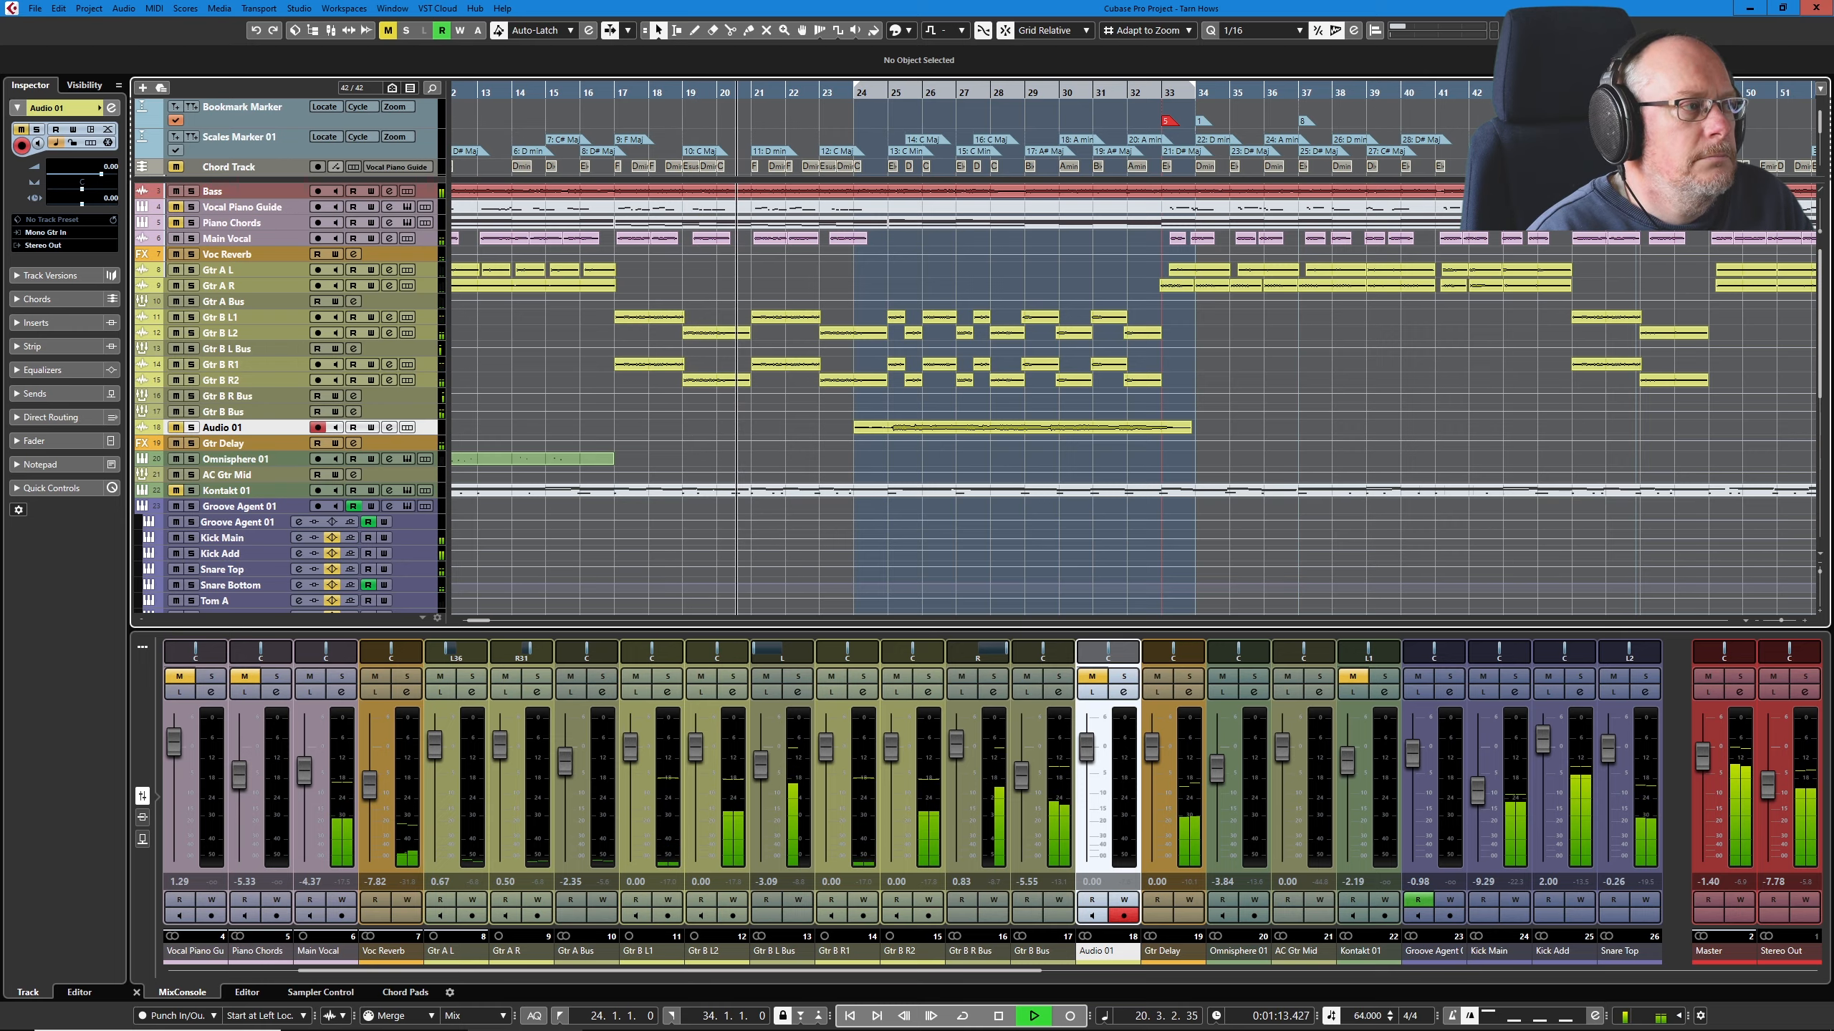
{"action": "left_click", "coordinate": [353, 302]}
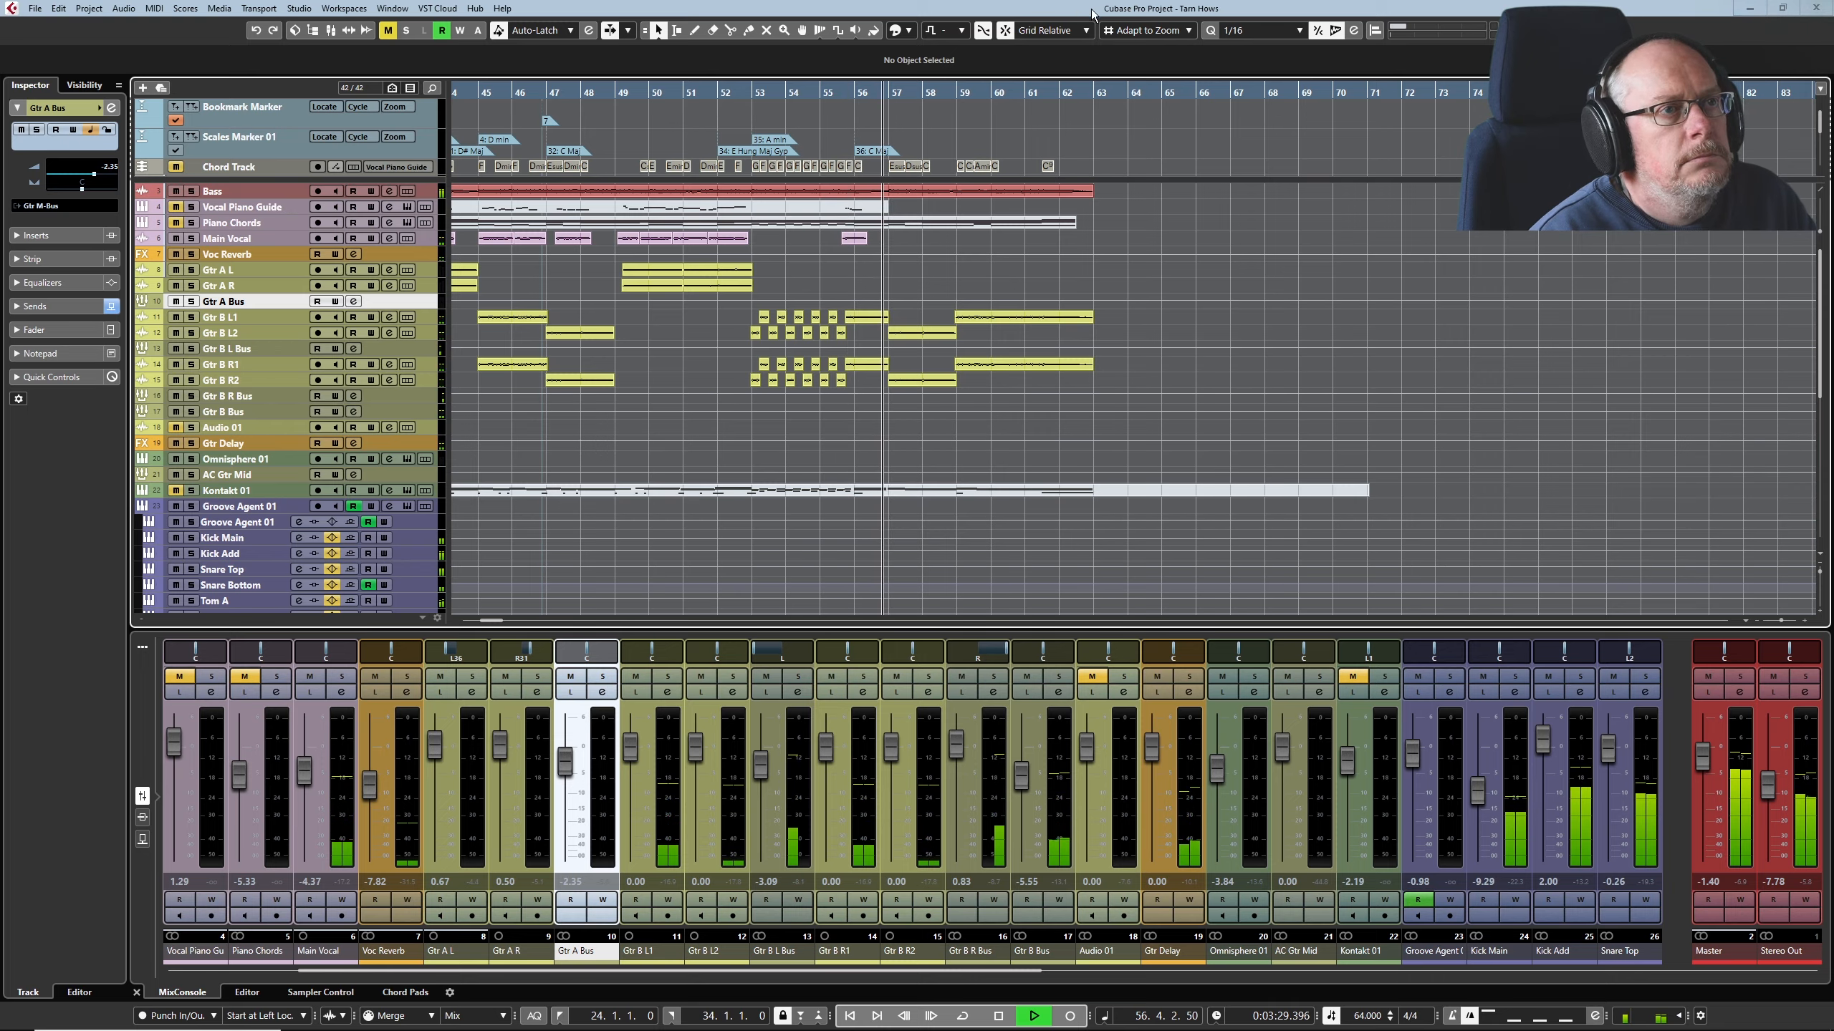
Step: Show the Control Room, toggle its Mic In Bus on, and hide the Control Room again
{"action": "left_click", "coordinate": [1538, 30]}
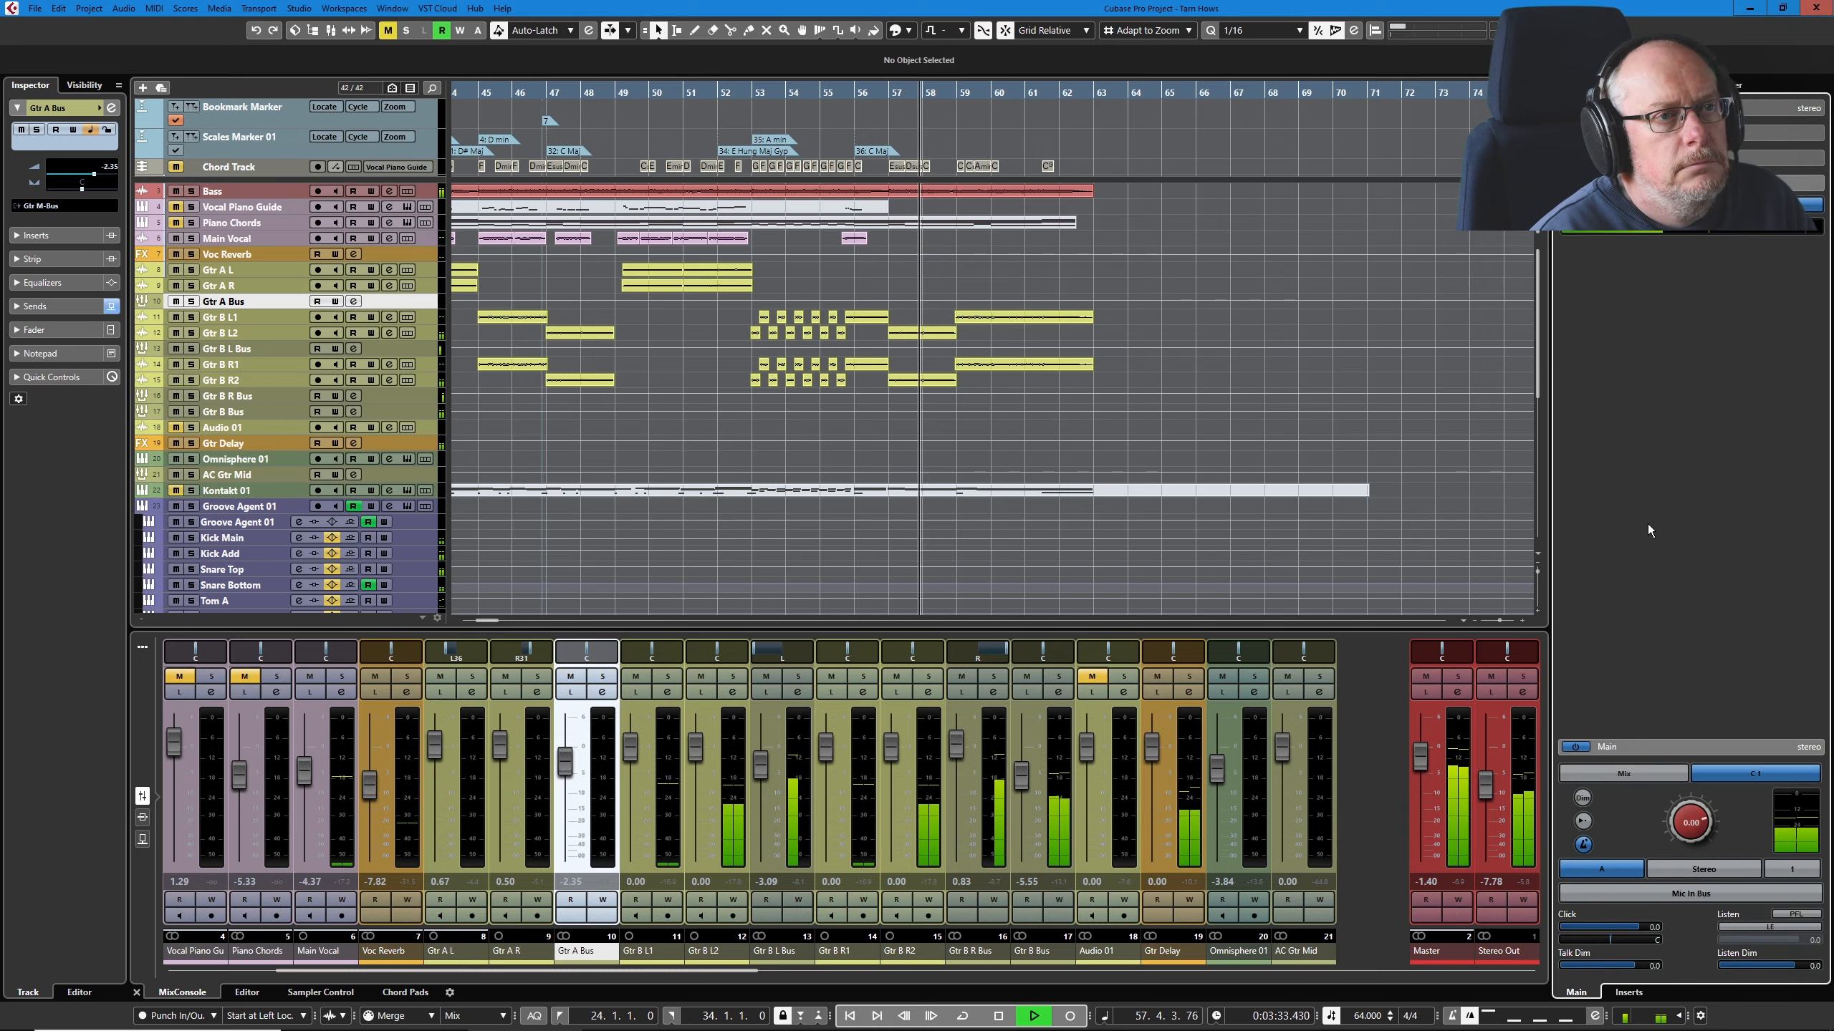
{"action": "left_click", "coordinate": [1674, 893]}
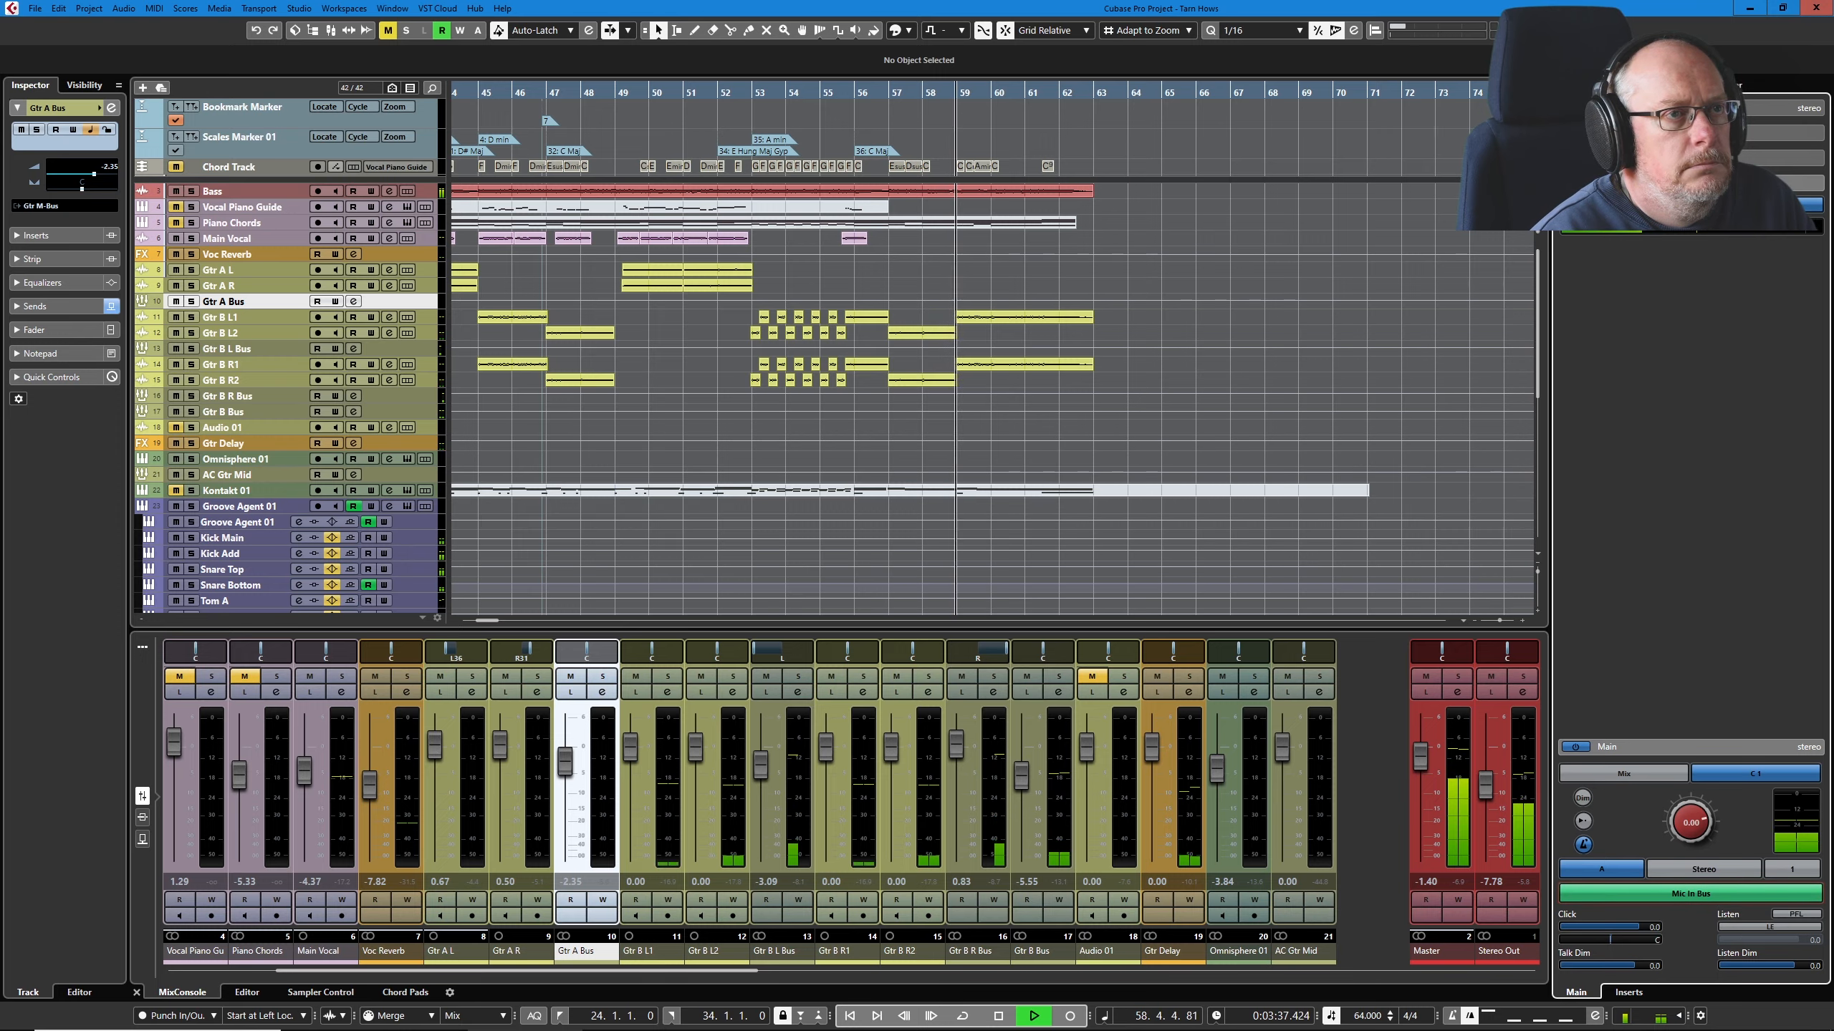
{"action": "key", "text": "ctrl+alt+r"}
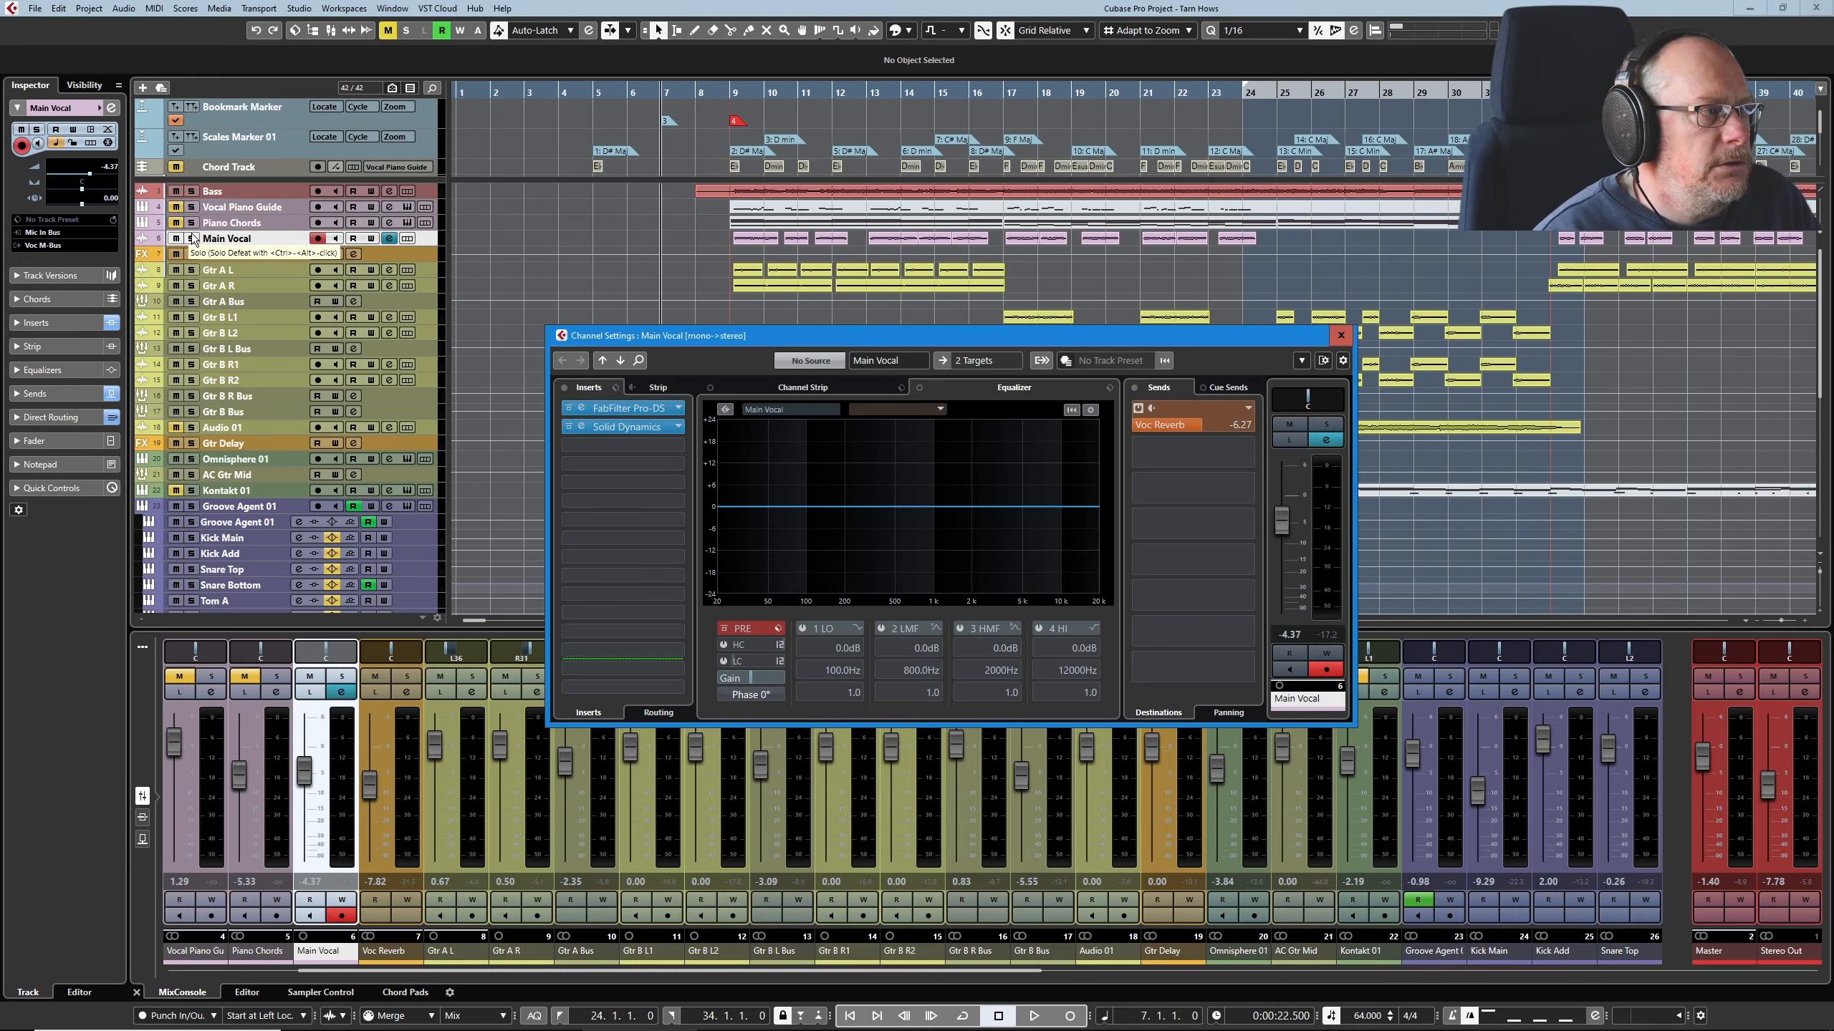
Step: Solo the Main Vocal track and play it with its channel settings open
{"action": "left_click", "coordinate": [192, 239]}
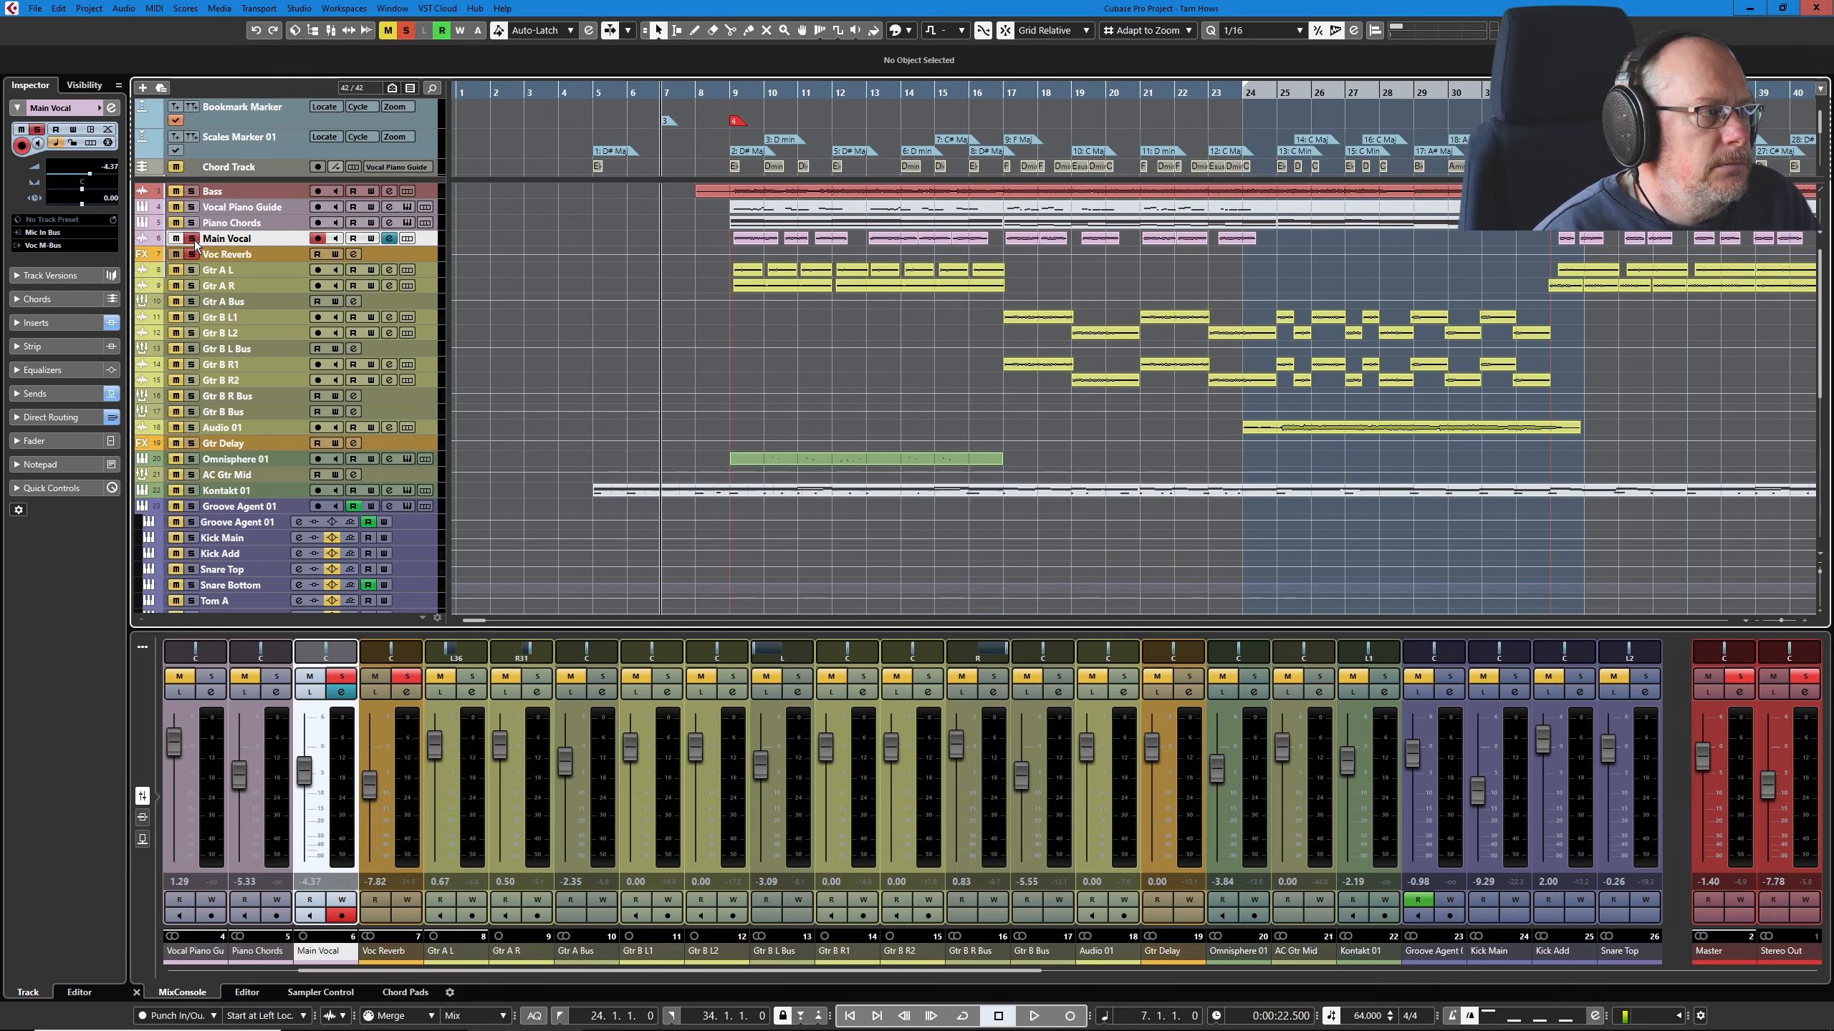
{"action": "left_click", "coordinate": [389, 240]}
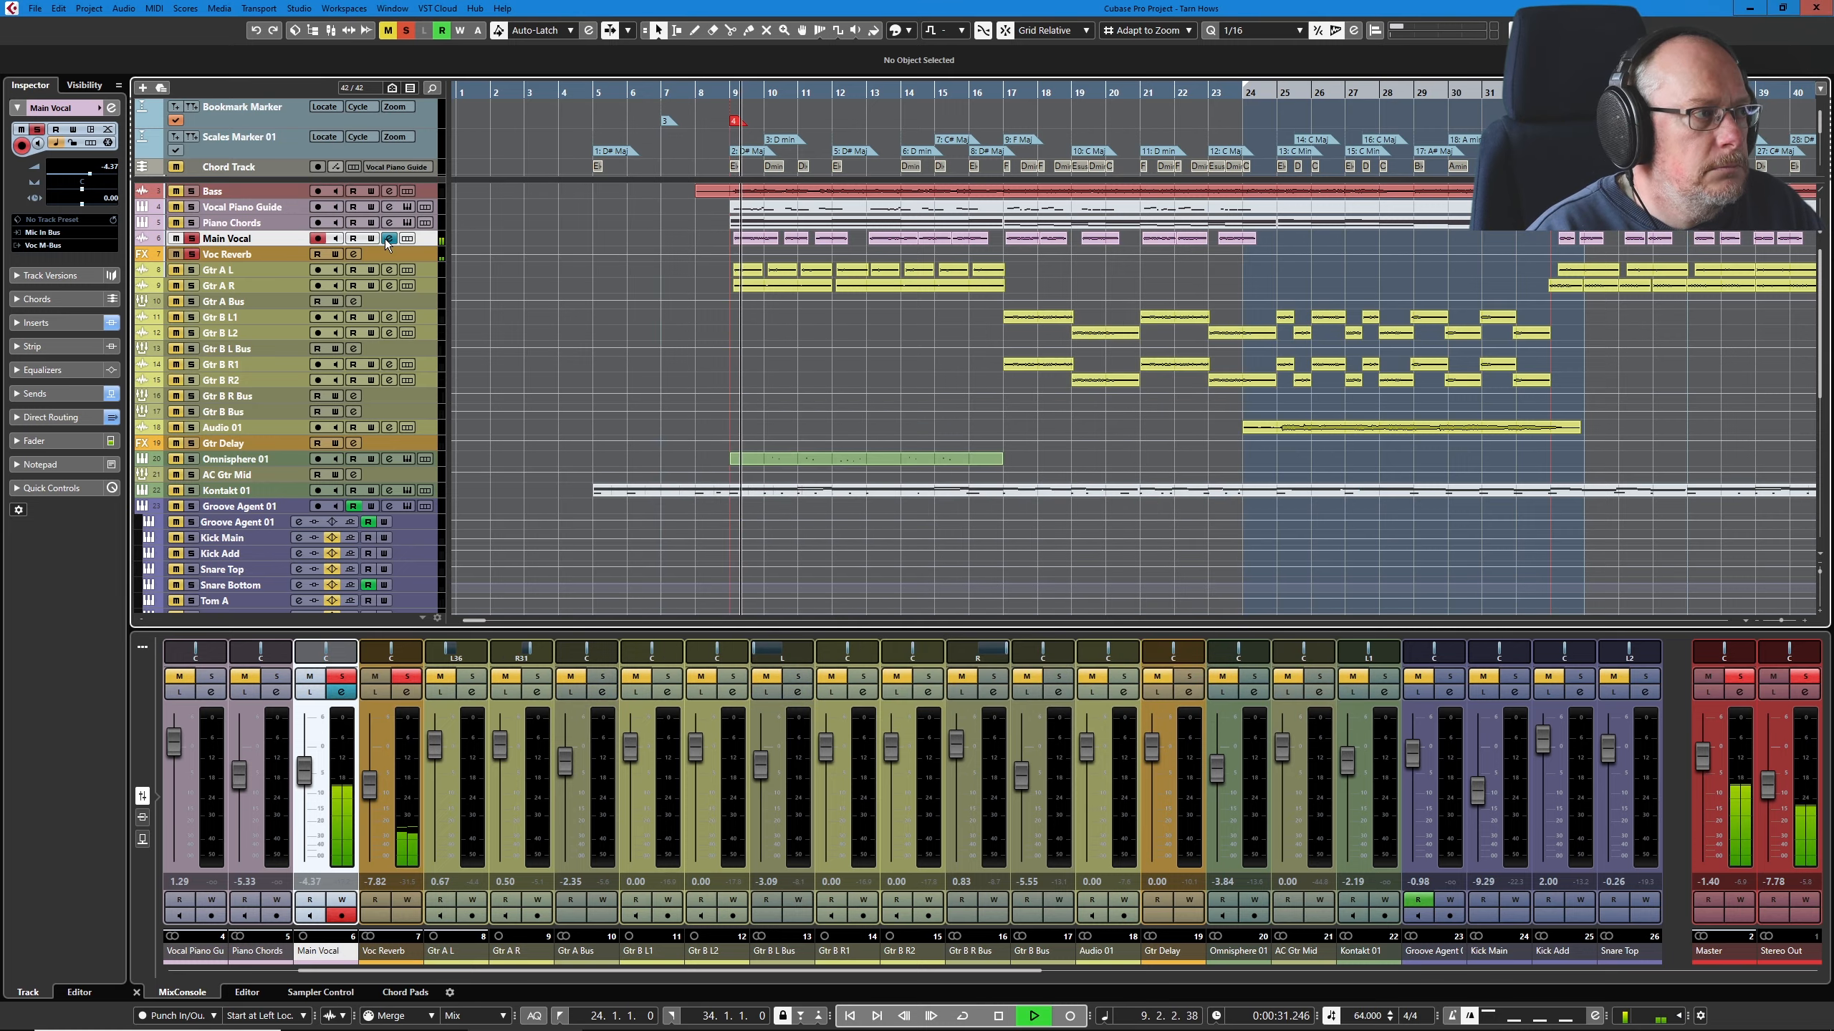
{"action": "left_click", "coordinate": [390, 238]}
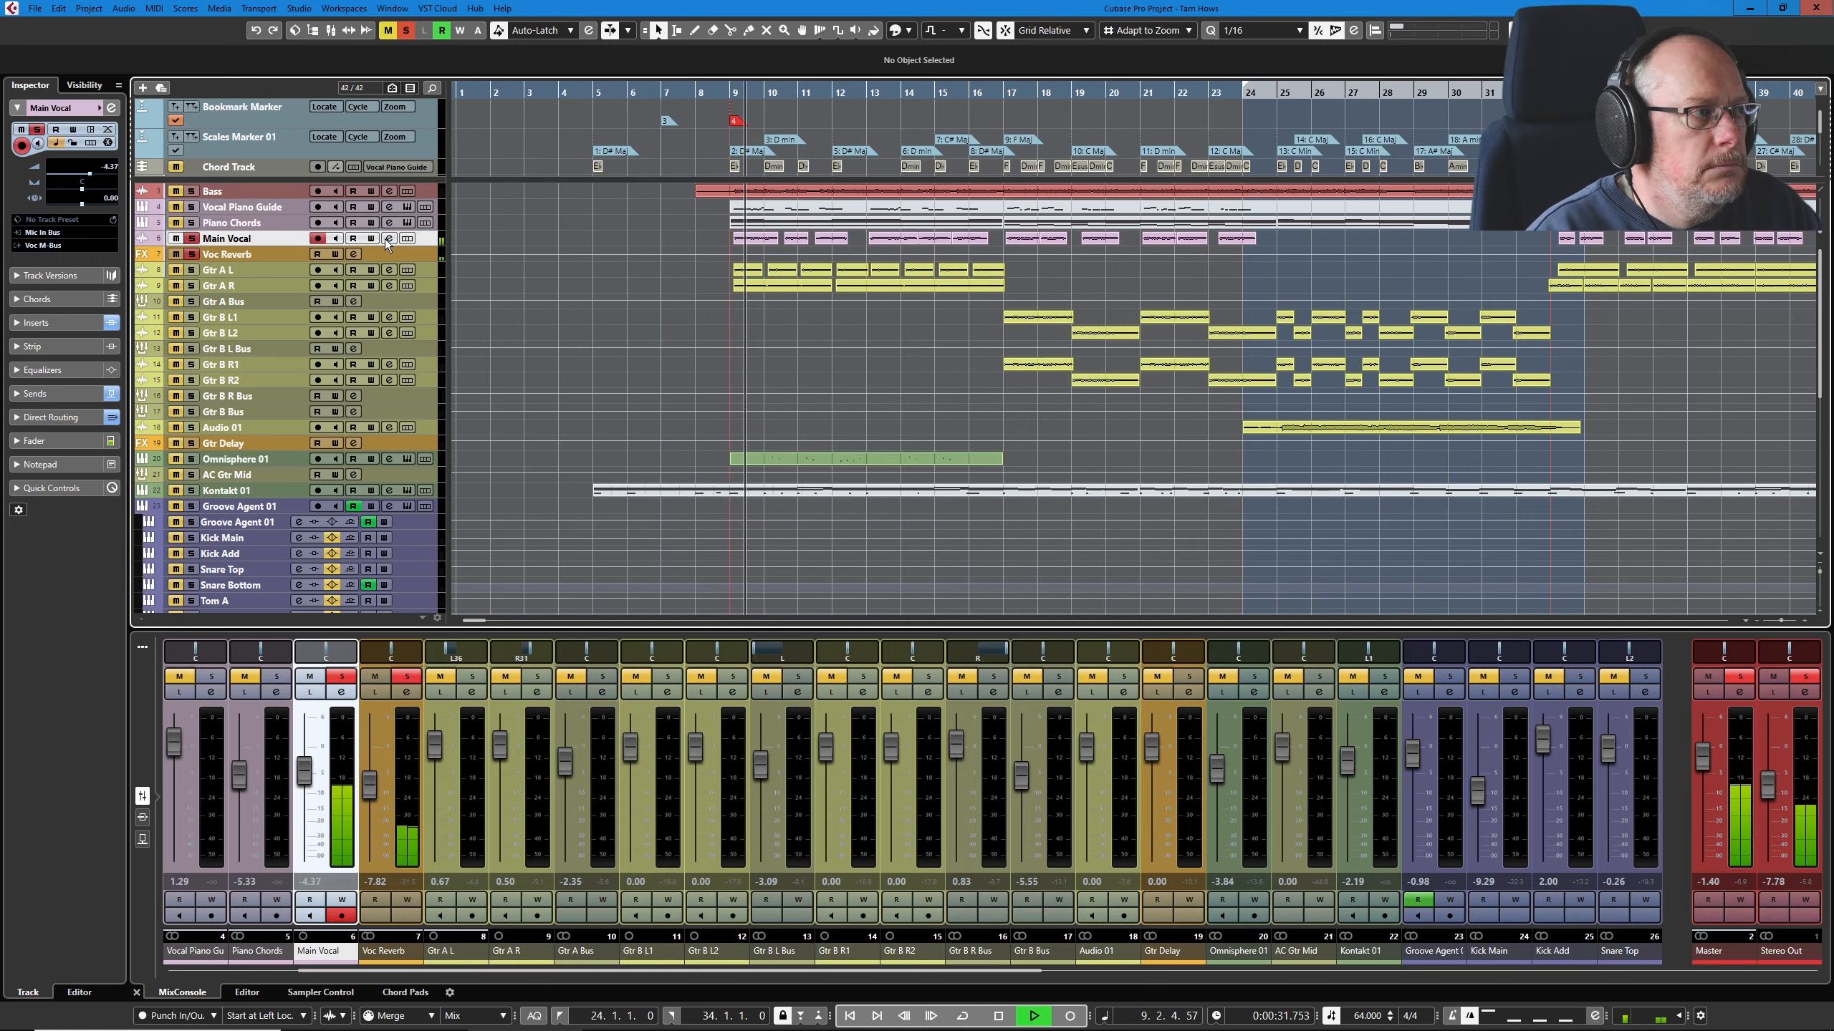
{"action": "left_click", "coordinate": [389, 238]}
{"action": "left_click", "coordinate": [390, 239]}
{"action": "left_click", "coordinate": [388, 239]}
{"action": "left_click", "coordinate": [388, 240]}
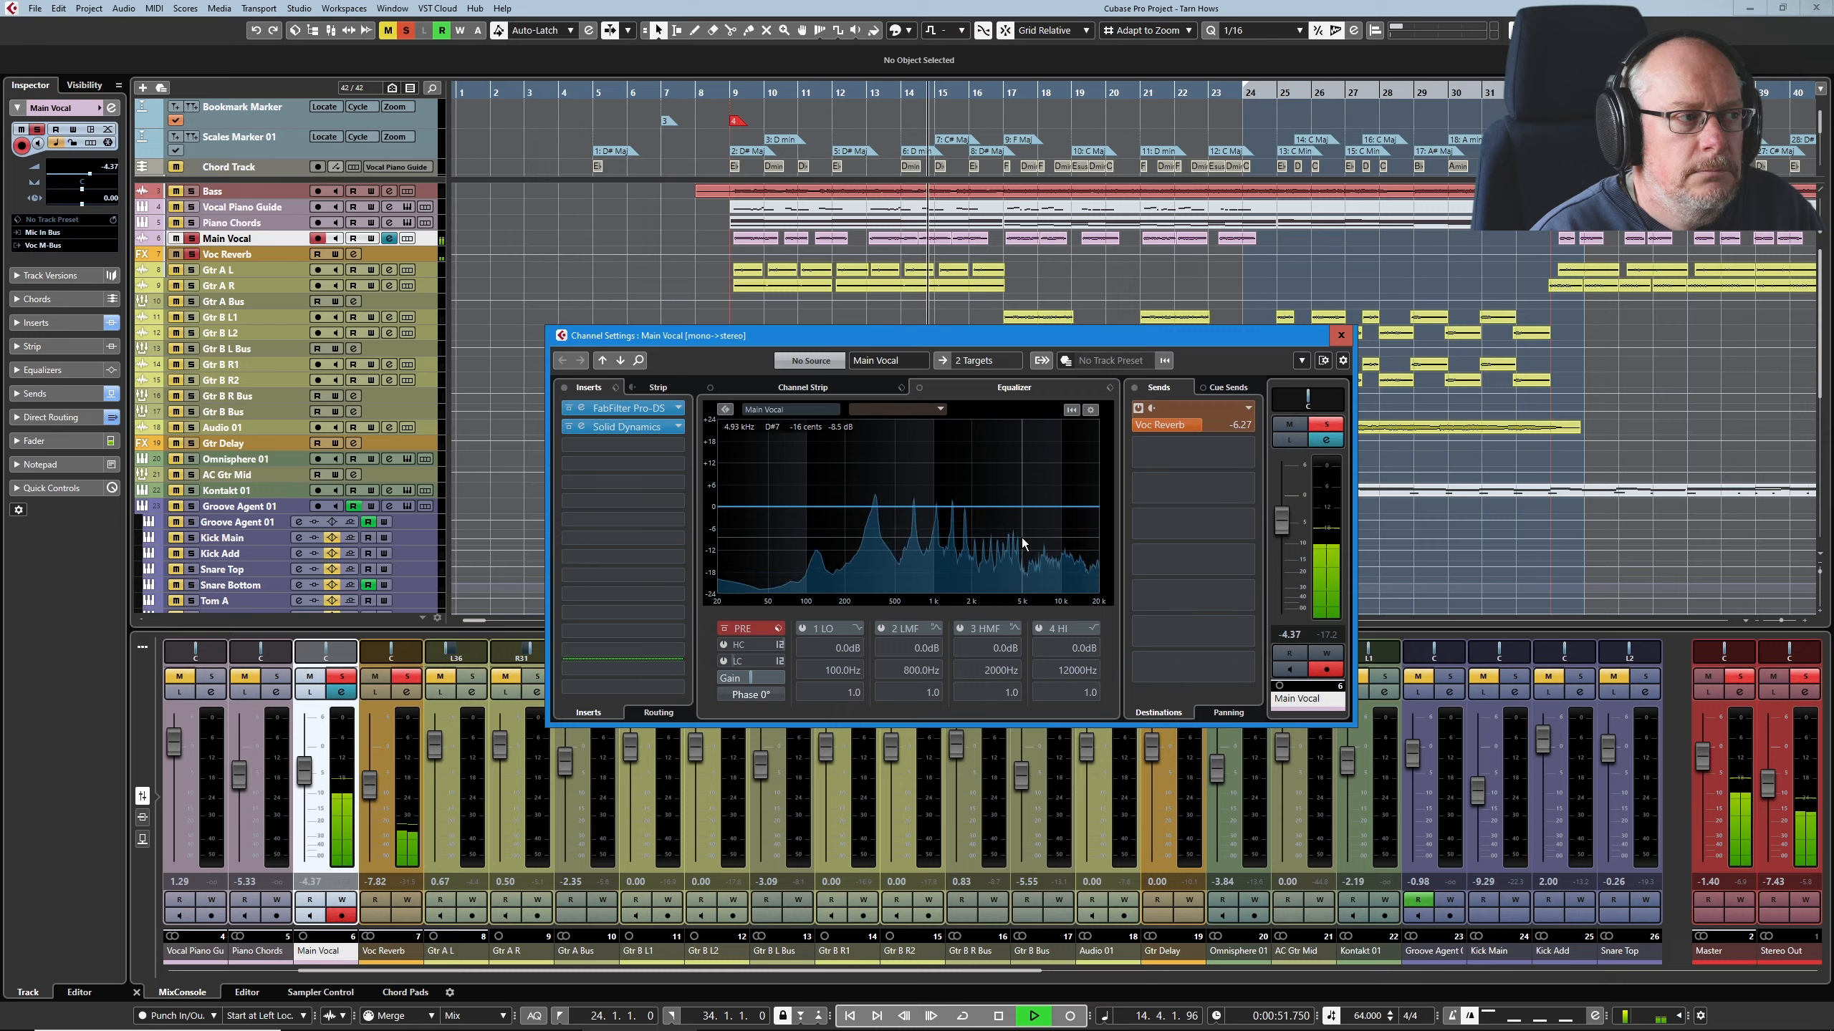
Step: Open the Main Vocal's Solid Dynamics insert during playback and raise the Stereo Out fader to -5.17
{"action": "left_click", "coordinate": [634, 427]}
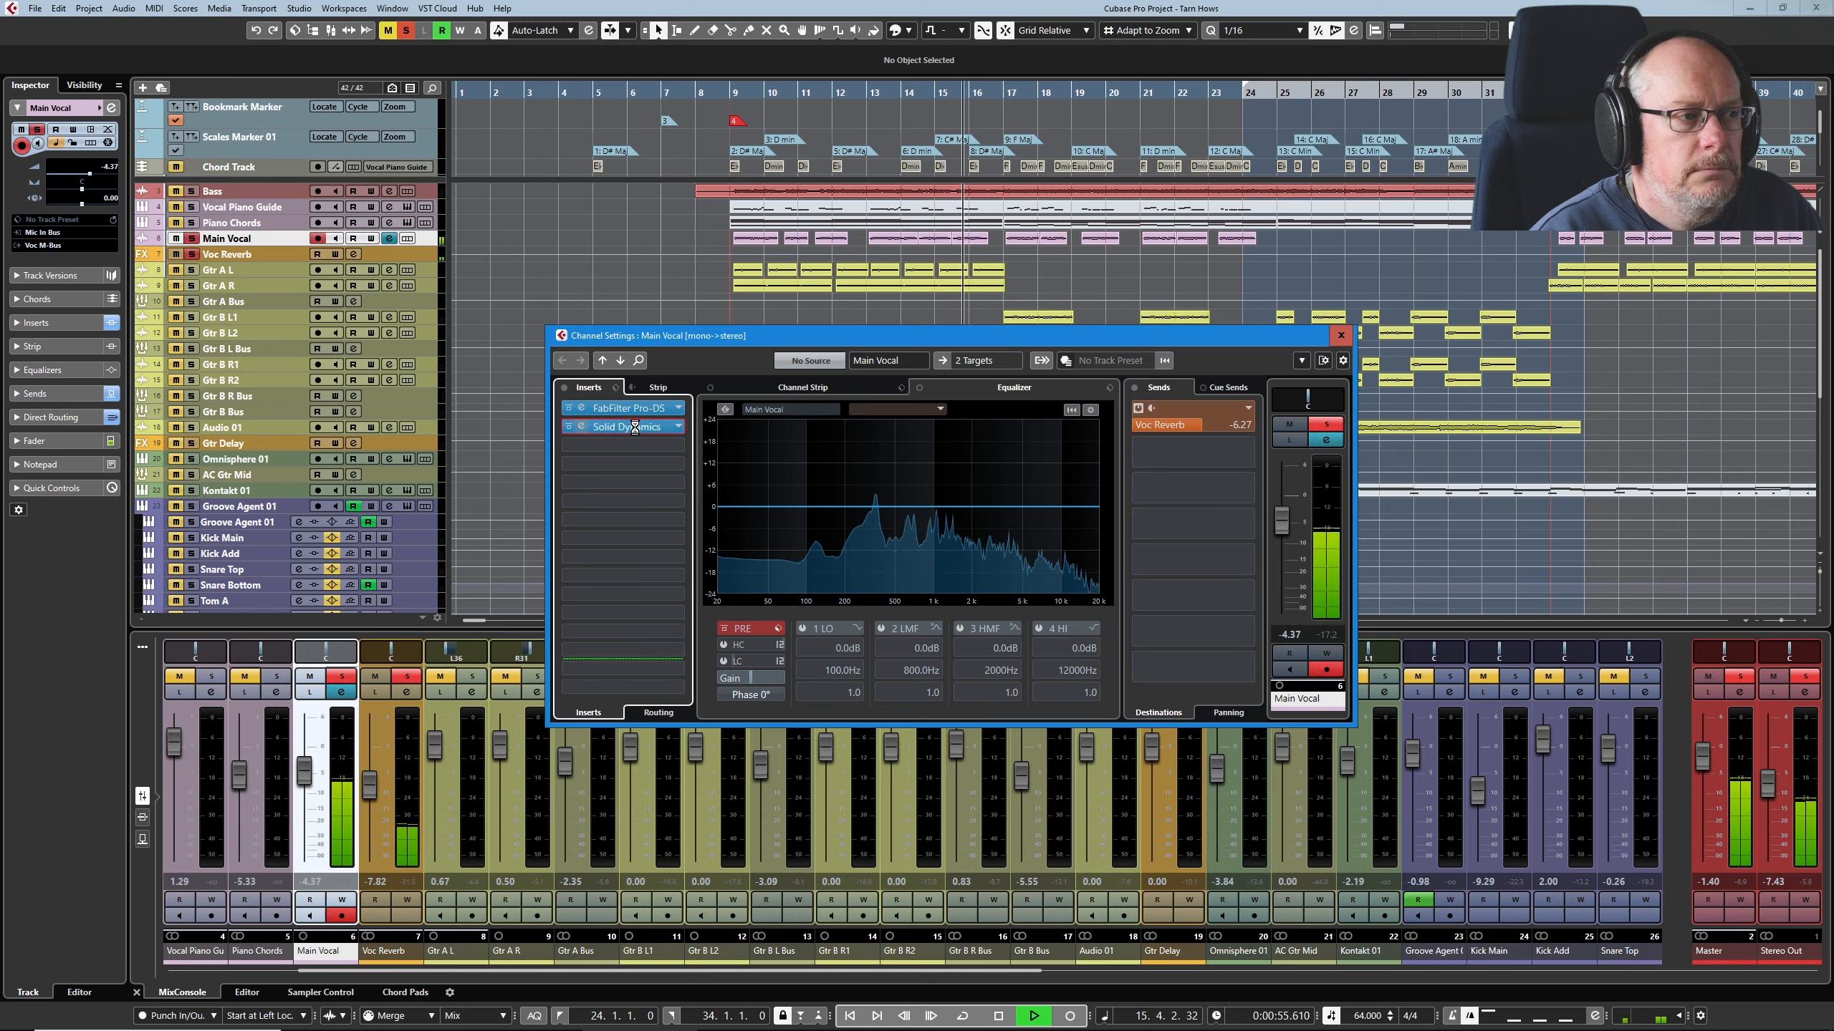
{"action": "left_click_drag", "start_coordinate": [868, 384], "coordinate": [978, 467]}
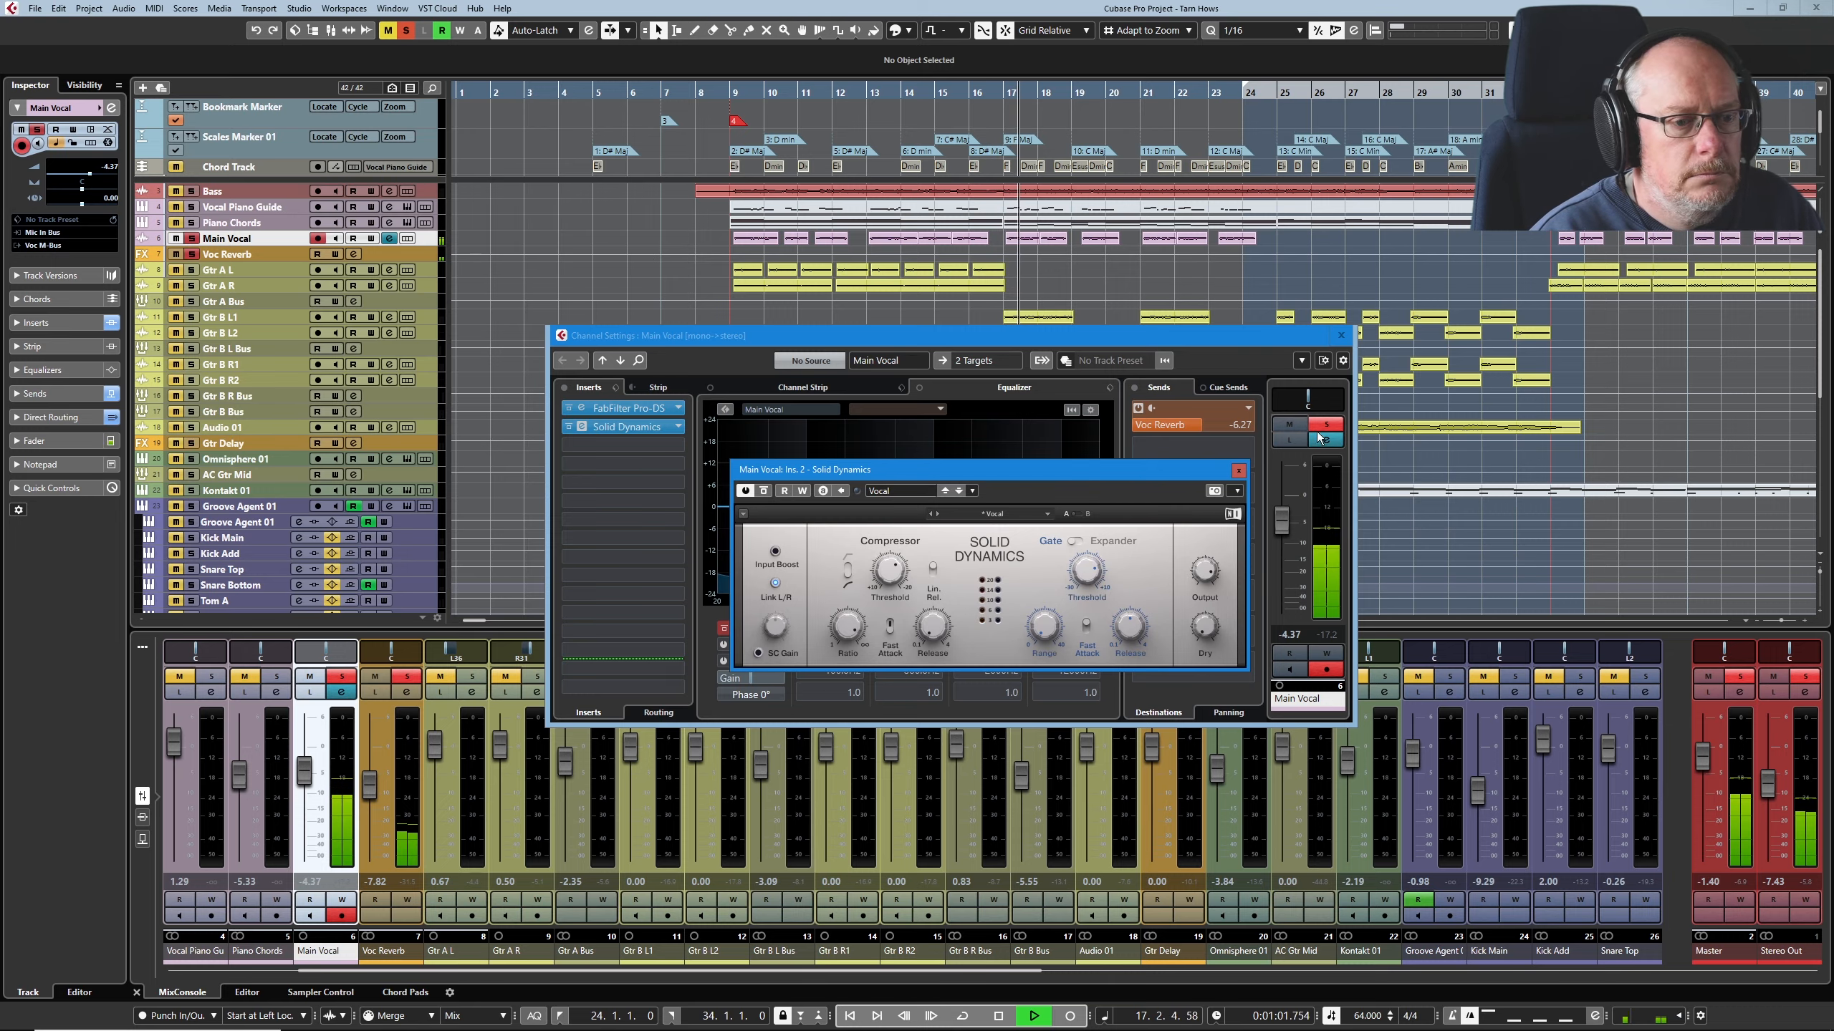
{"action": "left_click_drag", "start_coordinate": [1761, 783], "coordinate": [1761, 774]}
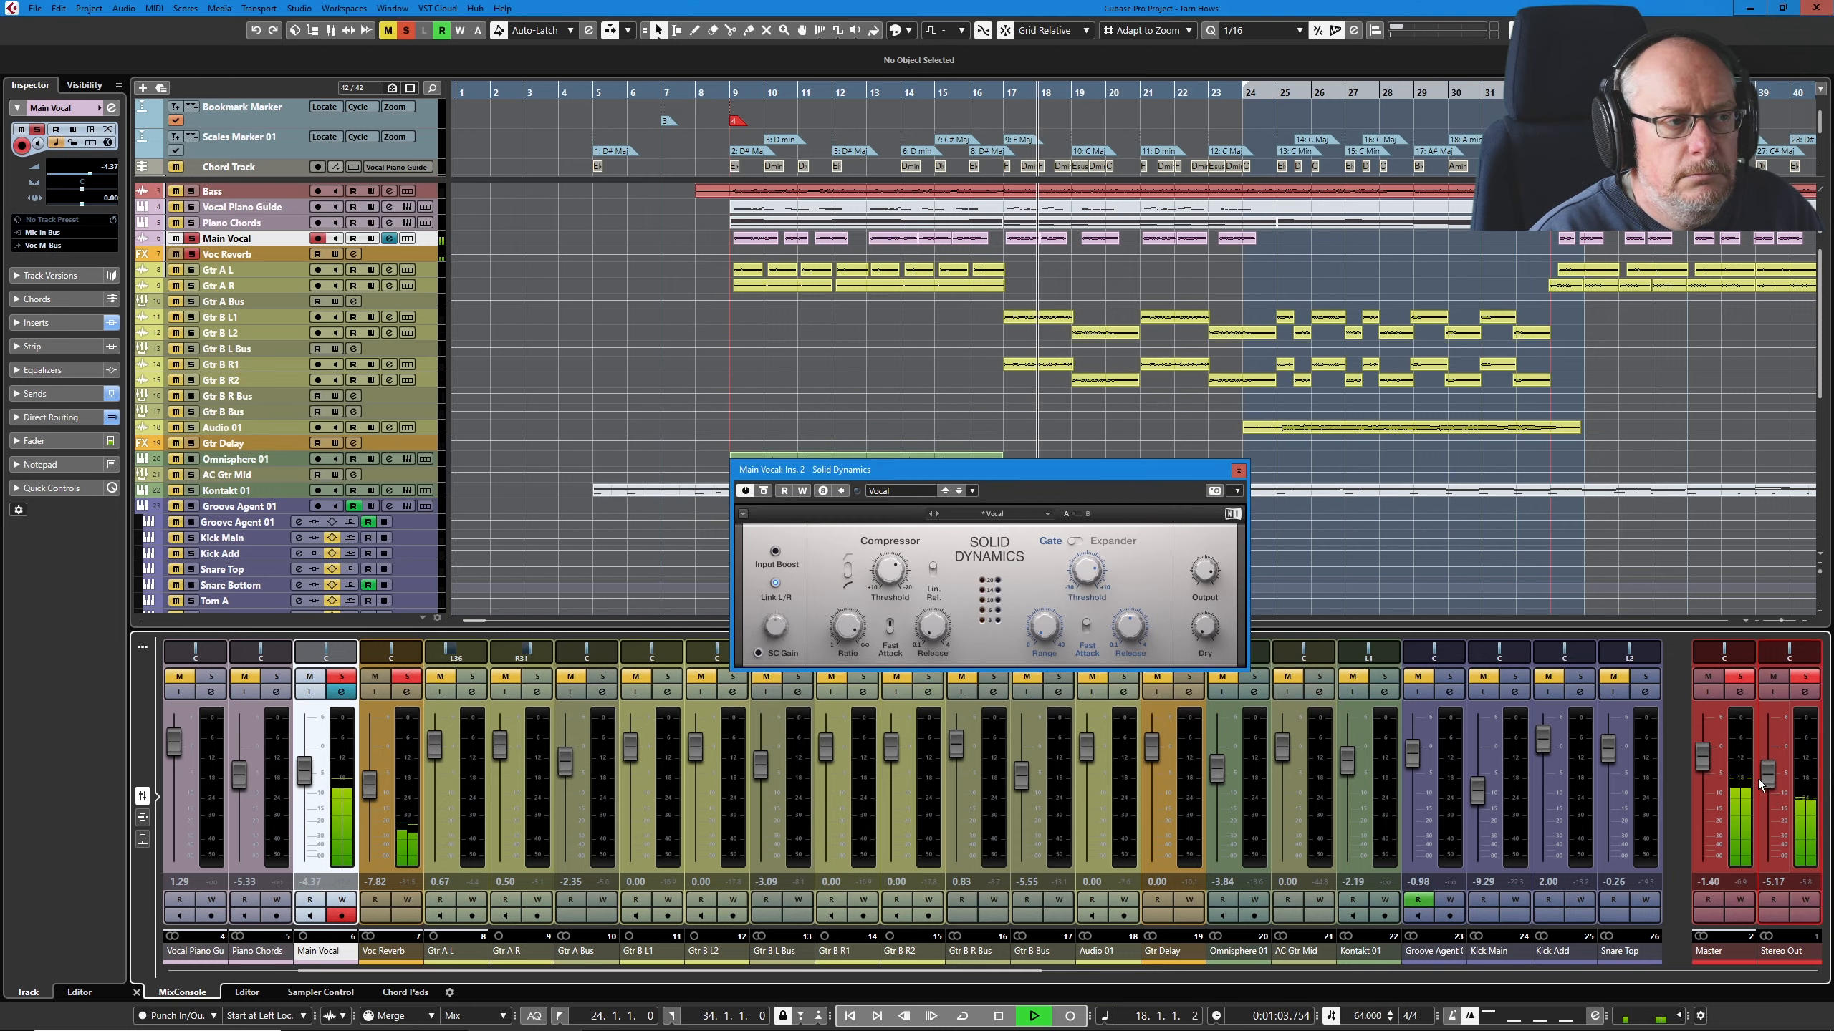
{"action": "left_click_drag", "start_coordinate": [1046, 476], "coordinate": [1022, 466]}
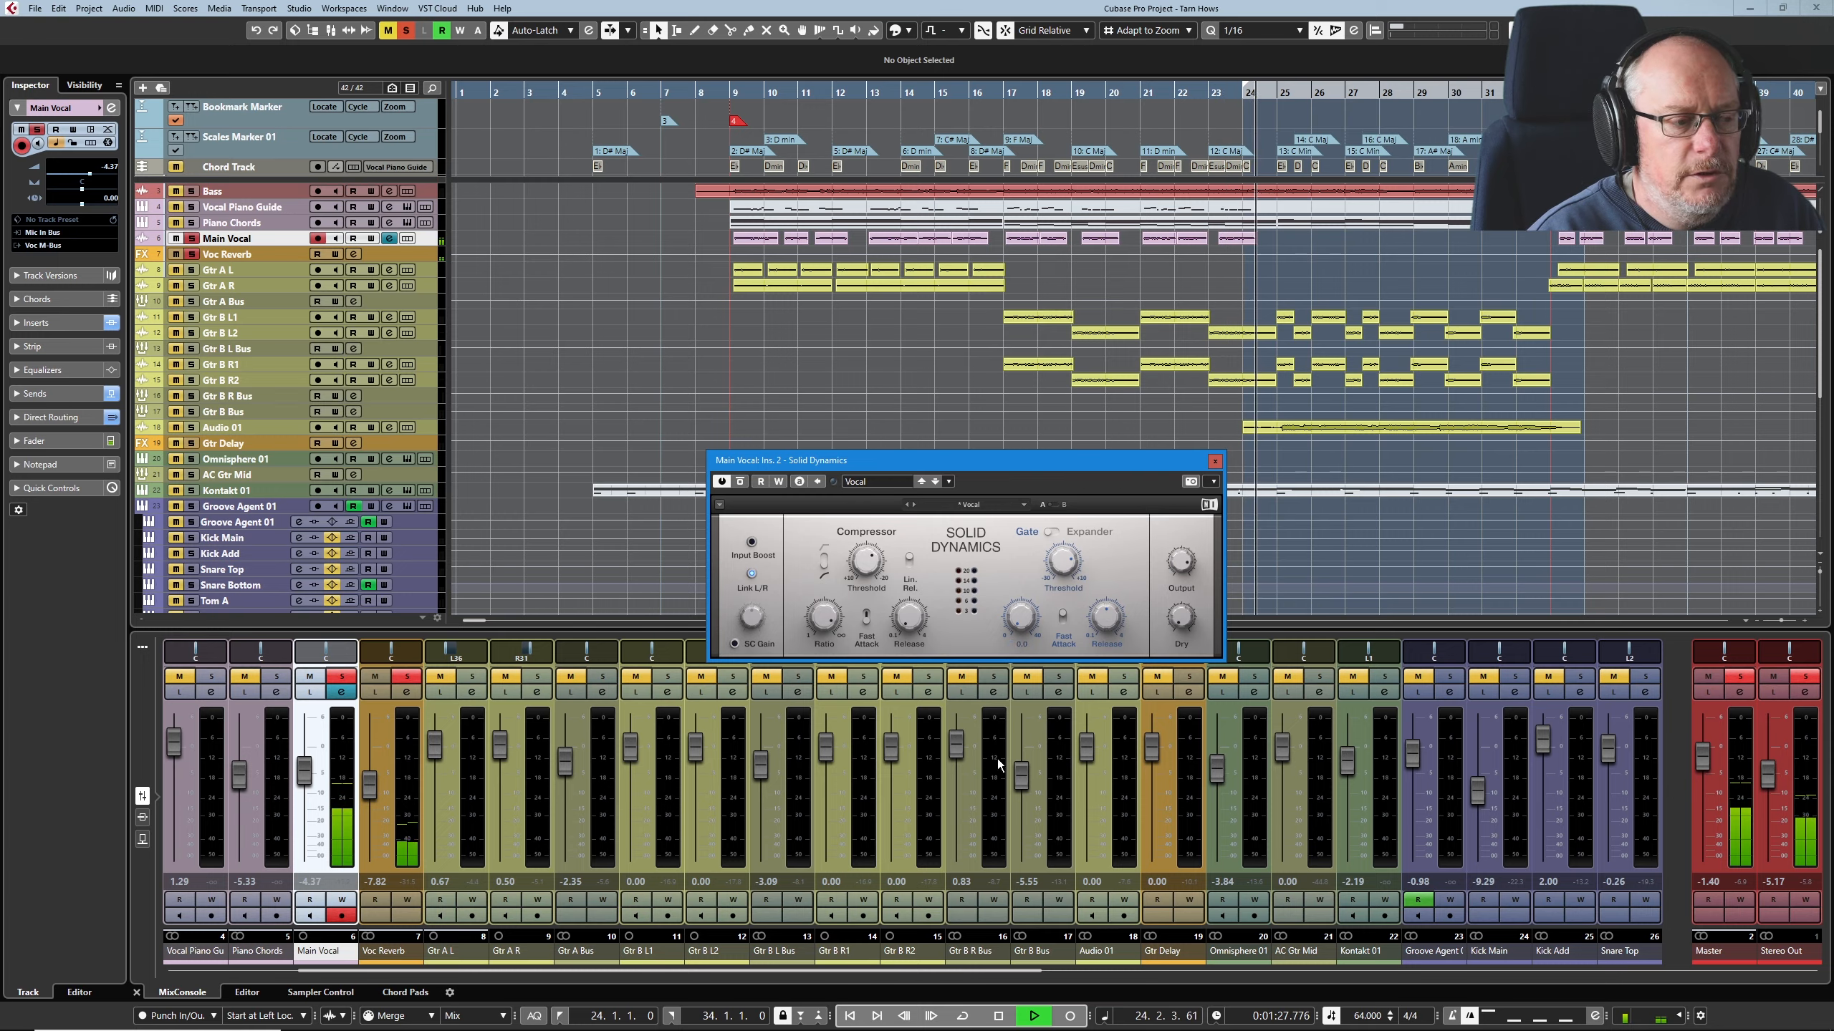
{"action": "left_click", "coordinate": [999, 1016]}
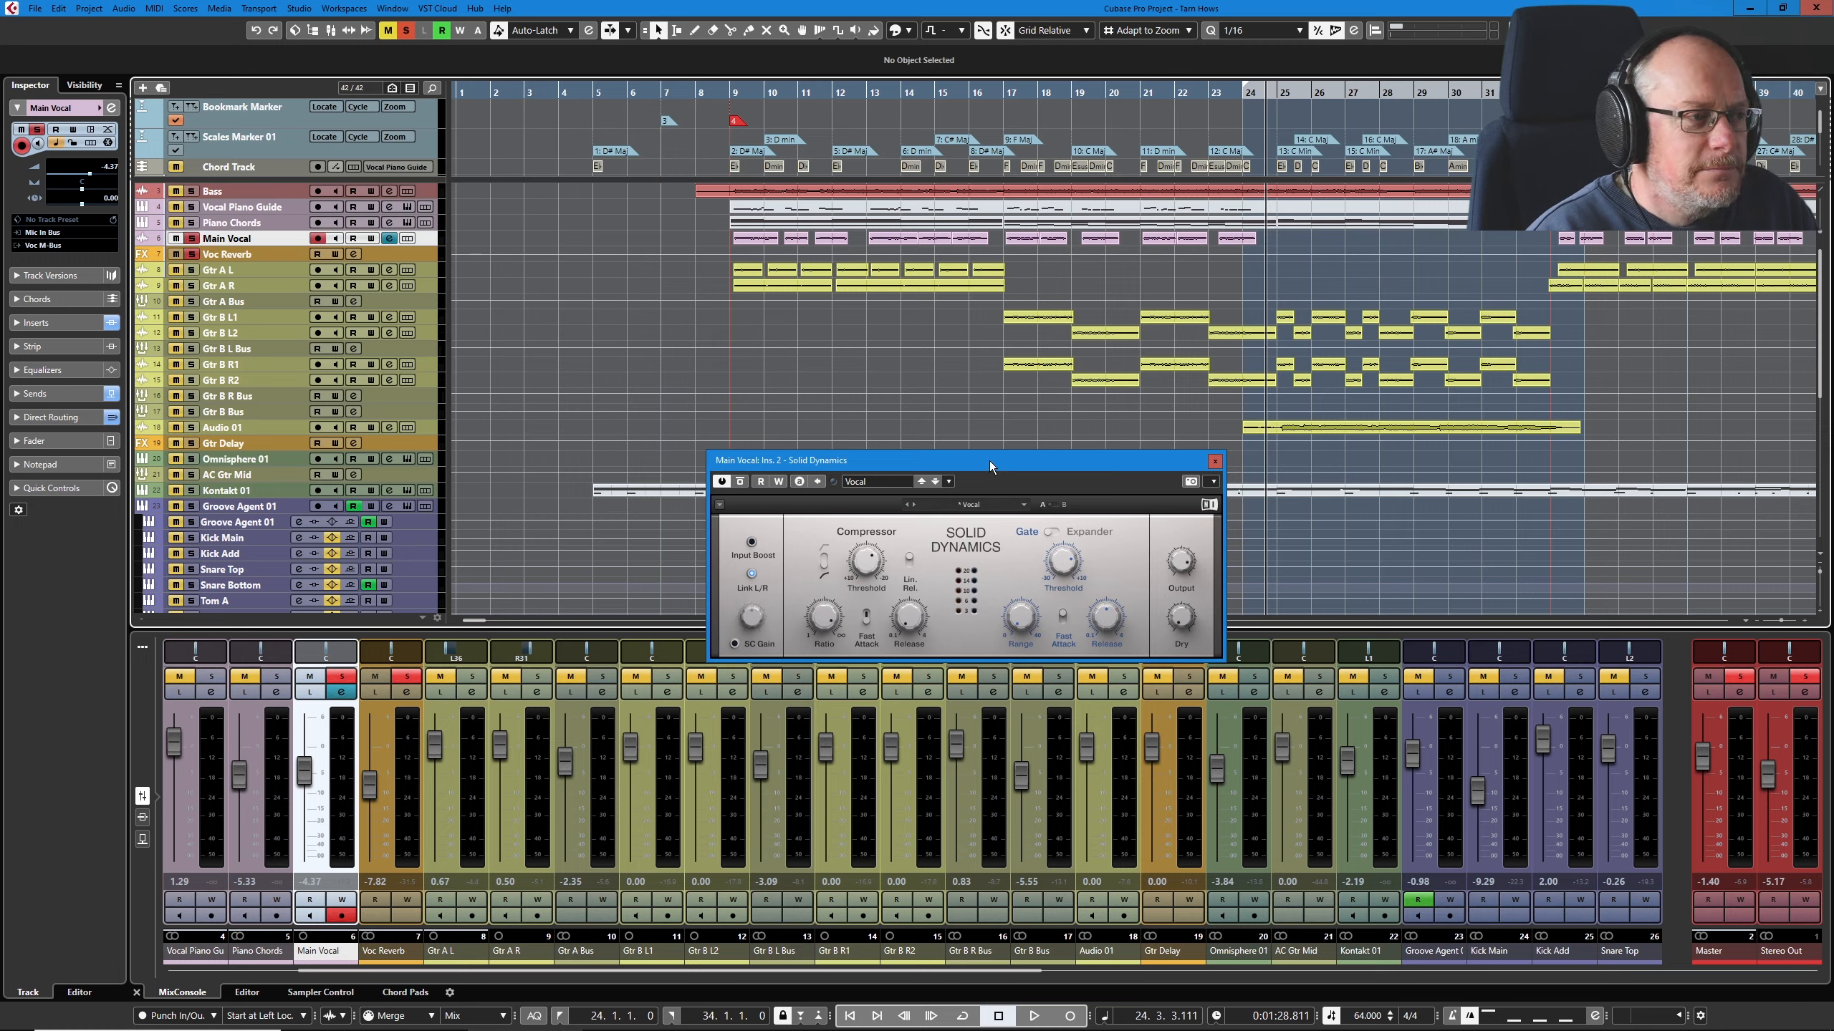
Step: Reopen the Main Vocal channel settings and bring up the FabFilter Pro-R insert of the Voc Reverb channel
{"action": "left_click_drag", "start_coordinate": [989, 461], "coordinate": [920, 419]}
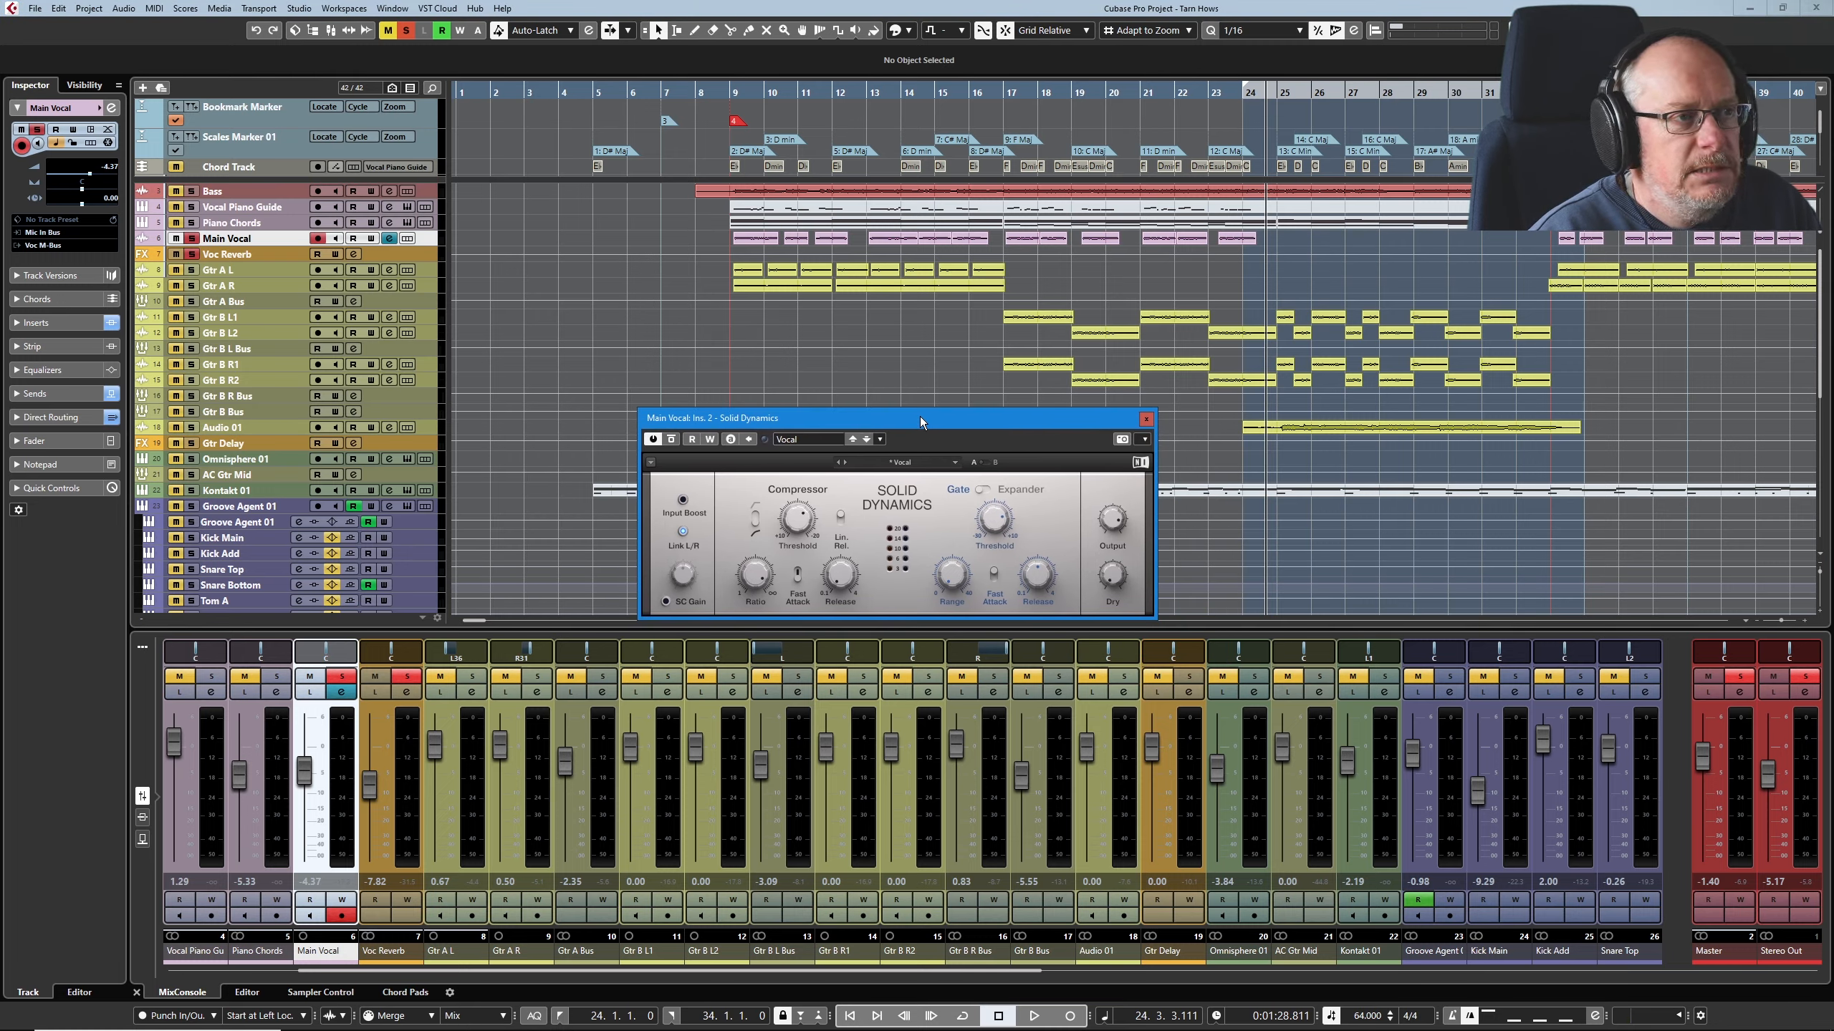
{"action": "left_click", "coordinate": [389, 238]}
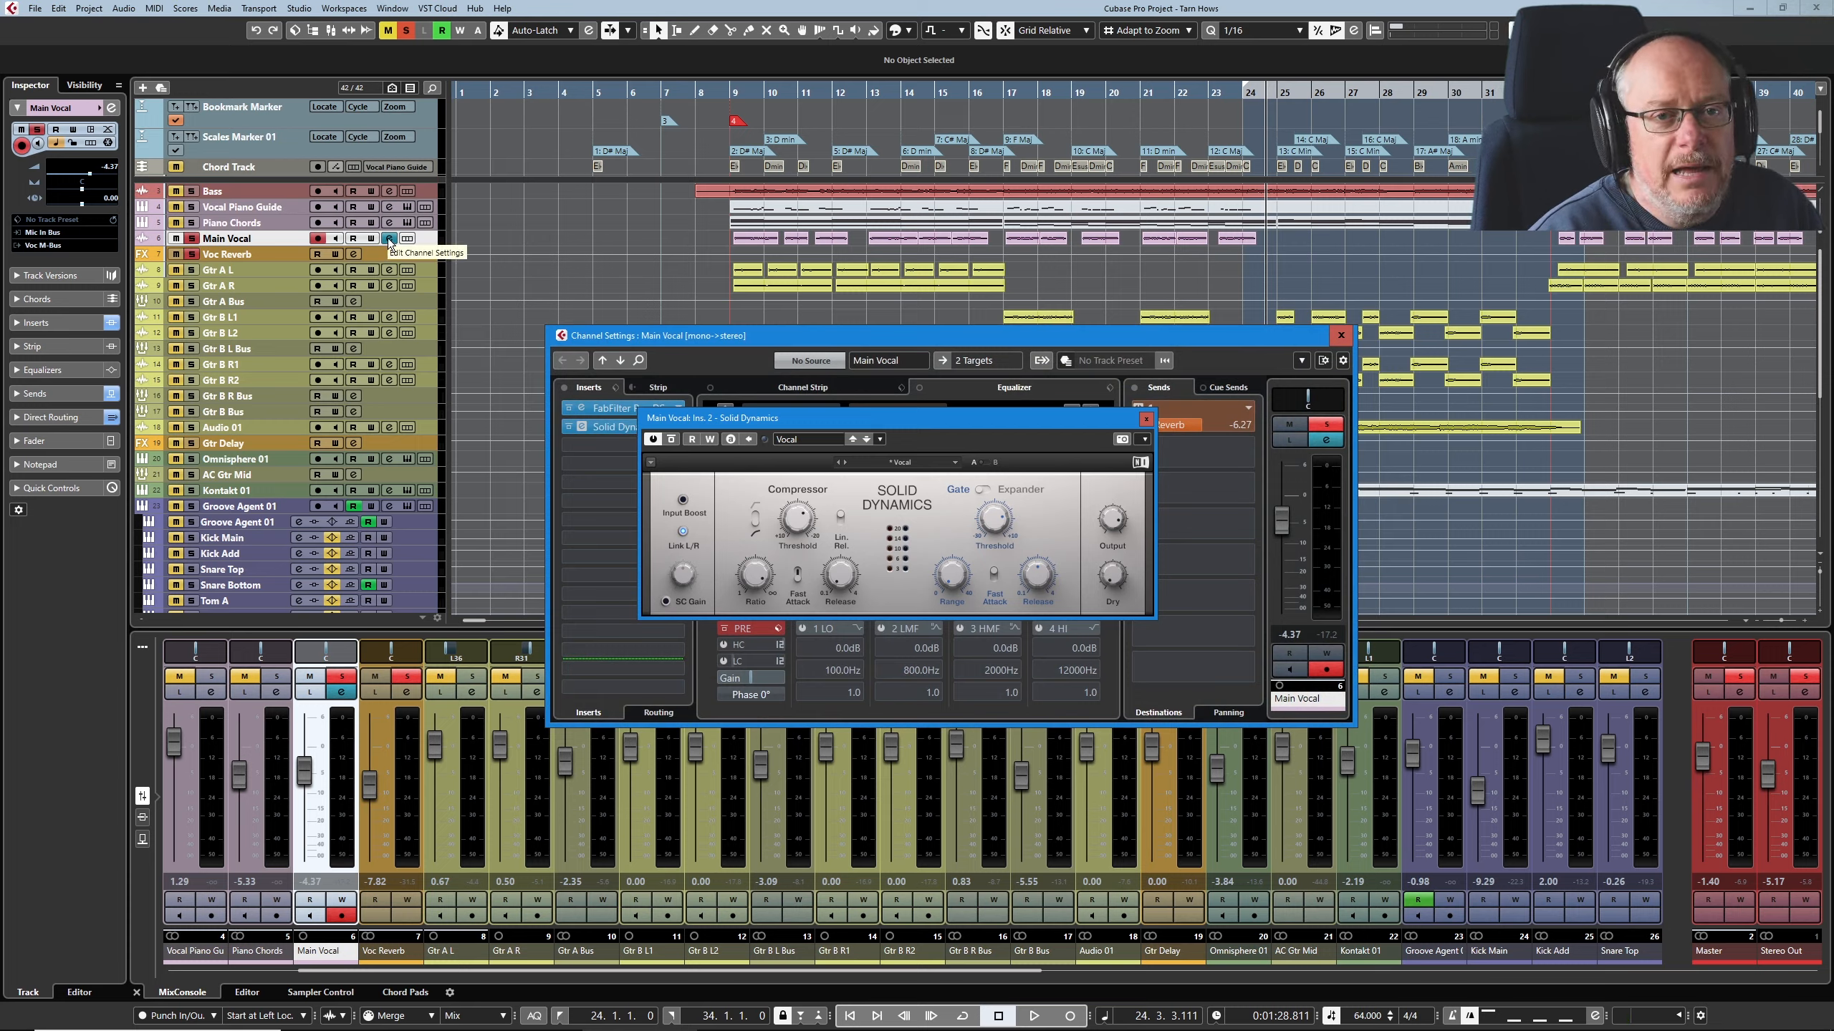
{"action": "left_click_drag", "start_coordinate": [991, 415], "coordinate": [1045, 734]}
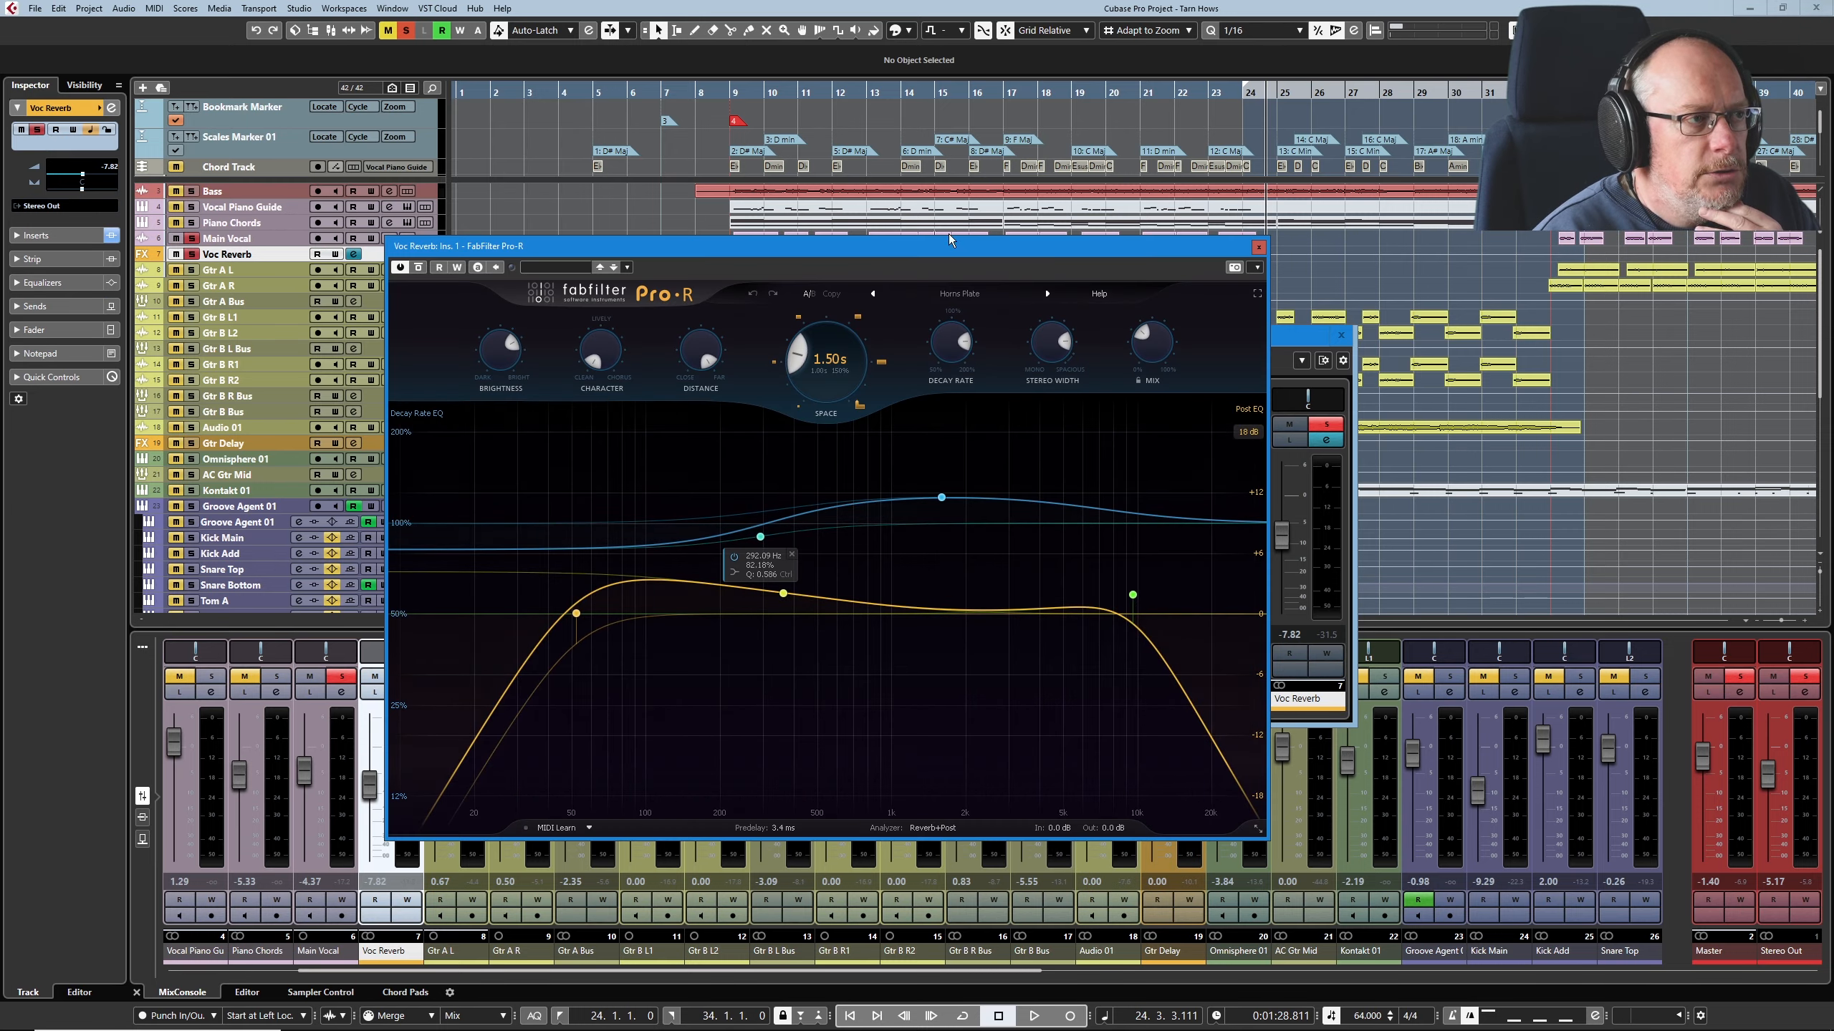
{"action": "left_click_drag", "start_coordinate": [954, 253], "coordinate": [1008, 310]}
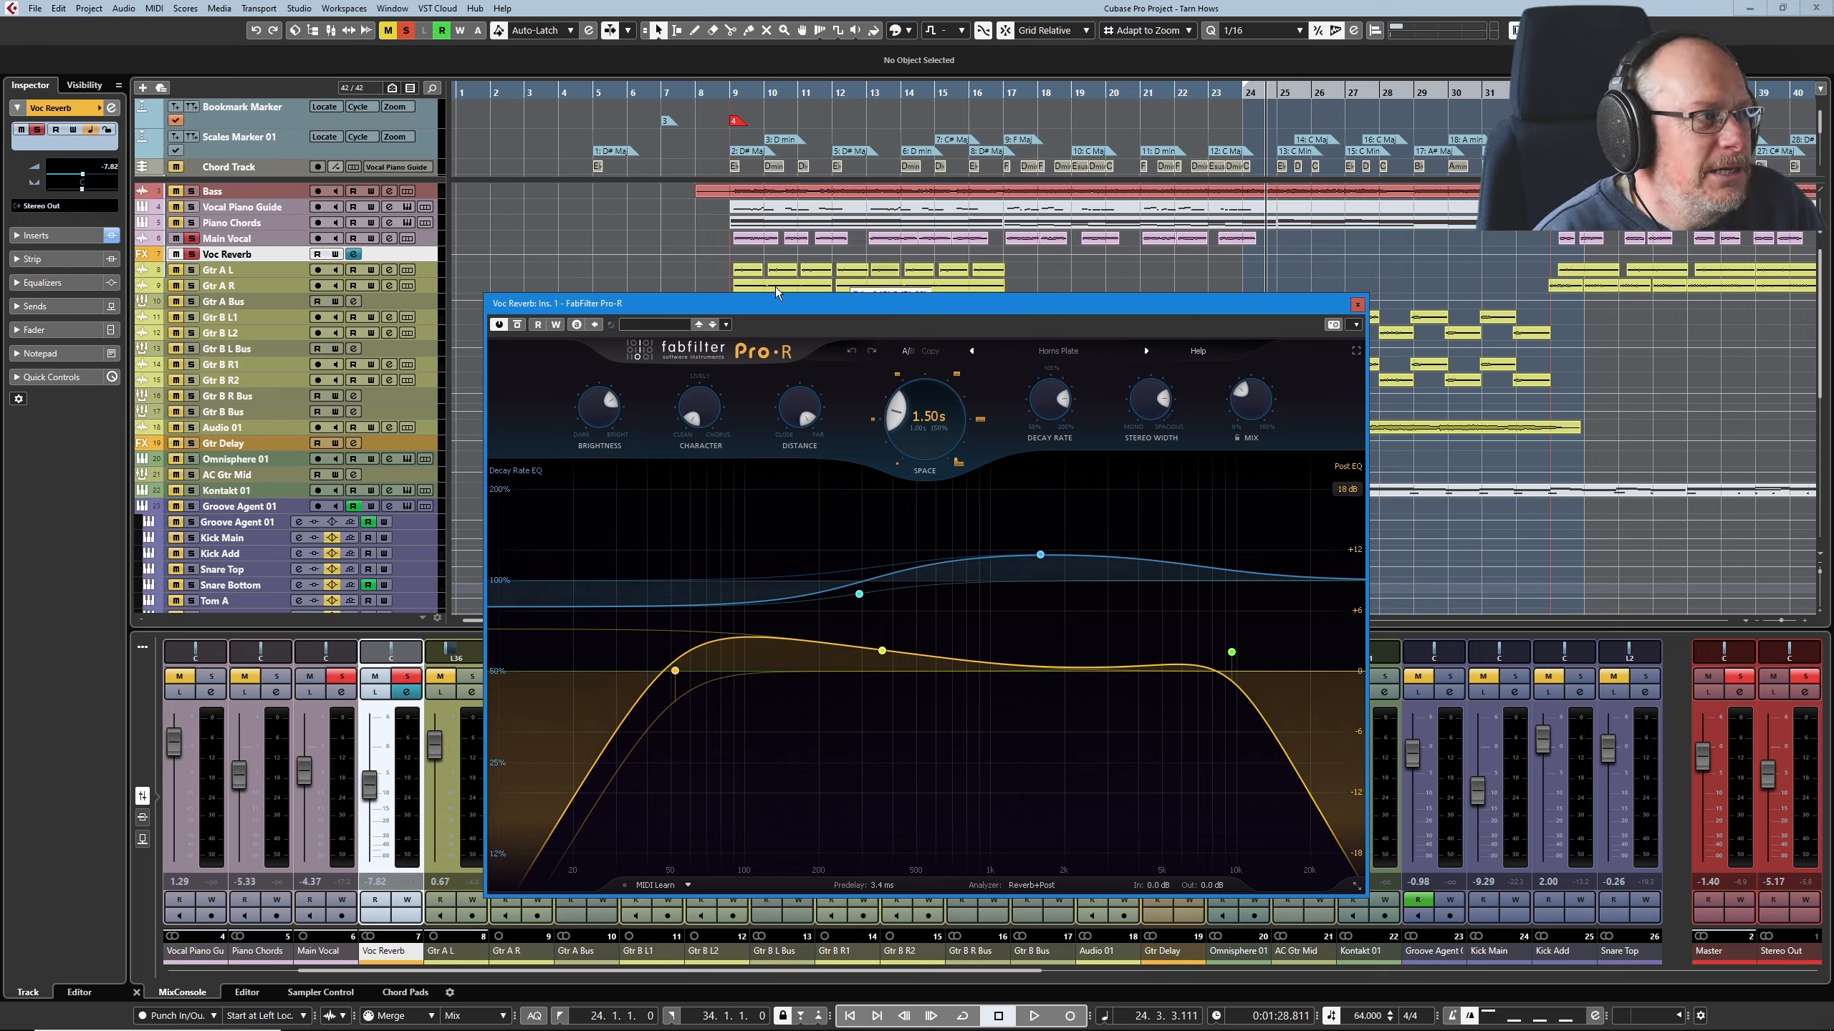
Step: Play the soloed vocal from bar 9 and compare it with the Pro-R reverb bypassed and active
{"action": "left_click", "coordinate": [732, 92]}
{"action": "key", "text": "space"}
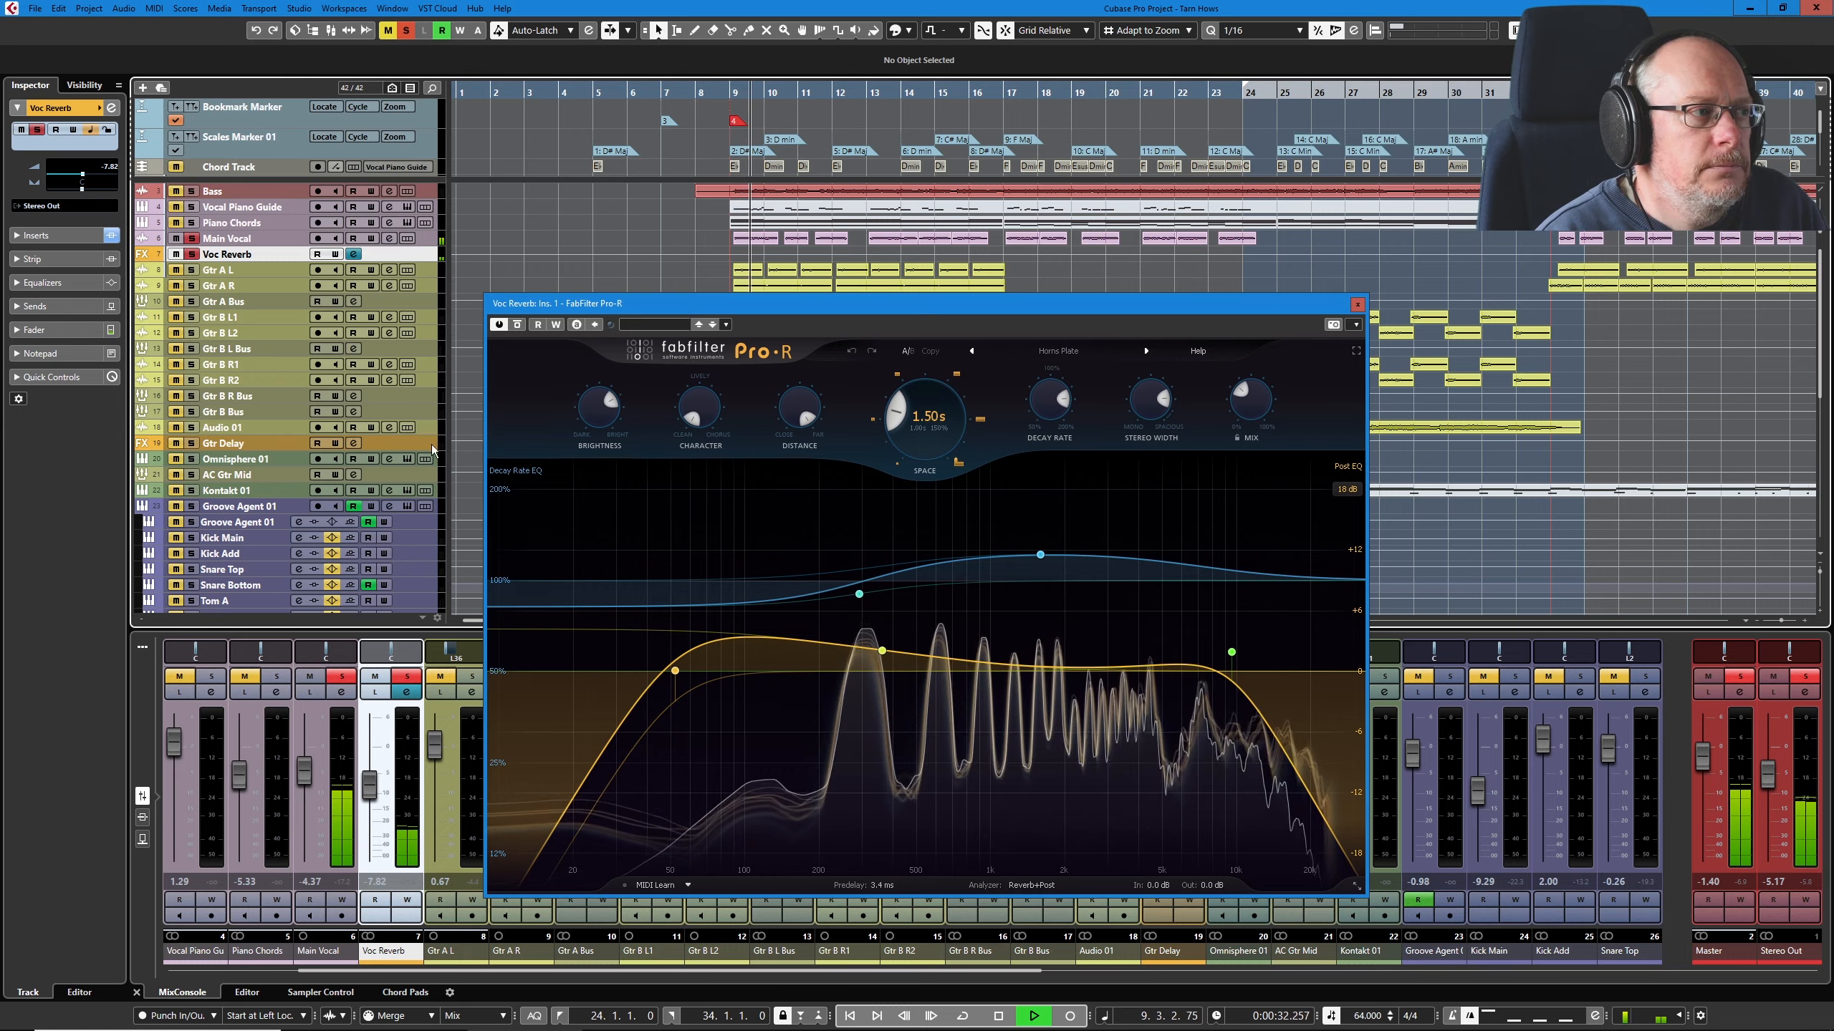
{"action": "left_click", "coordinate": [520, 327]}
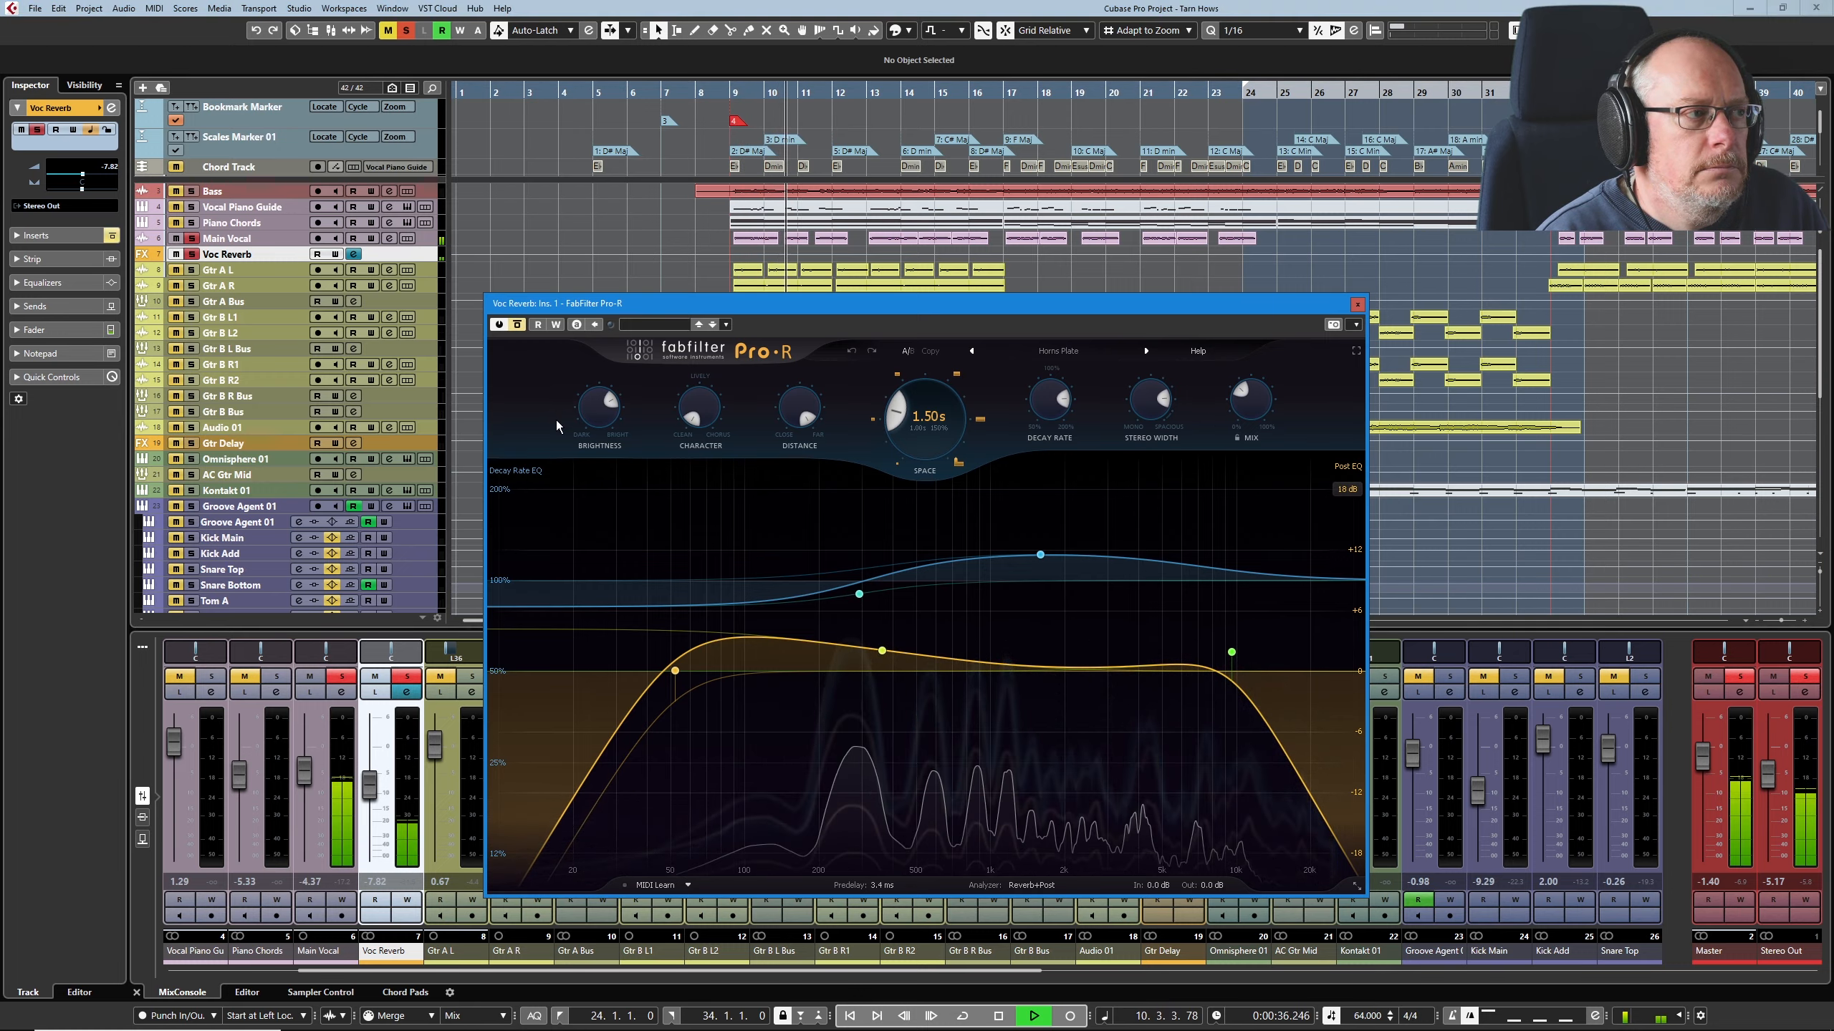
{"action": "left_click", "coordinate": [517, 325]}
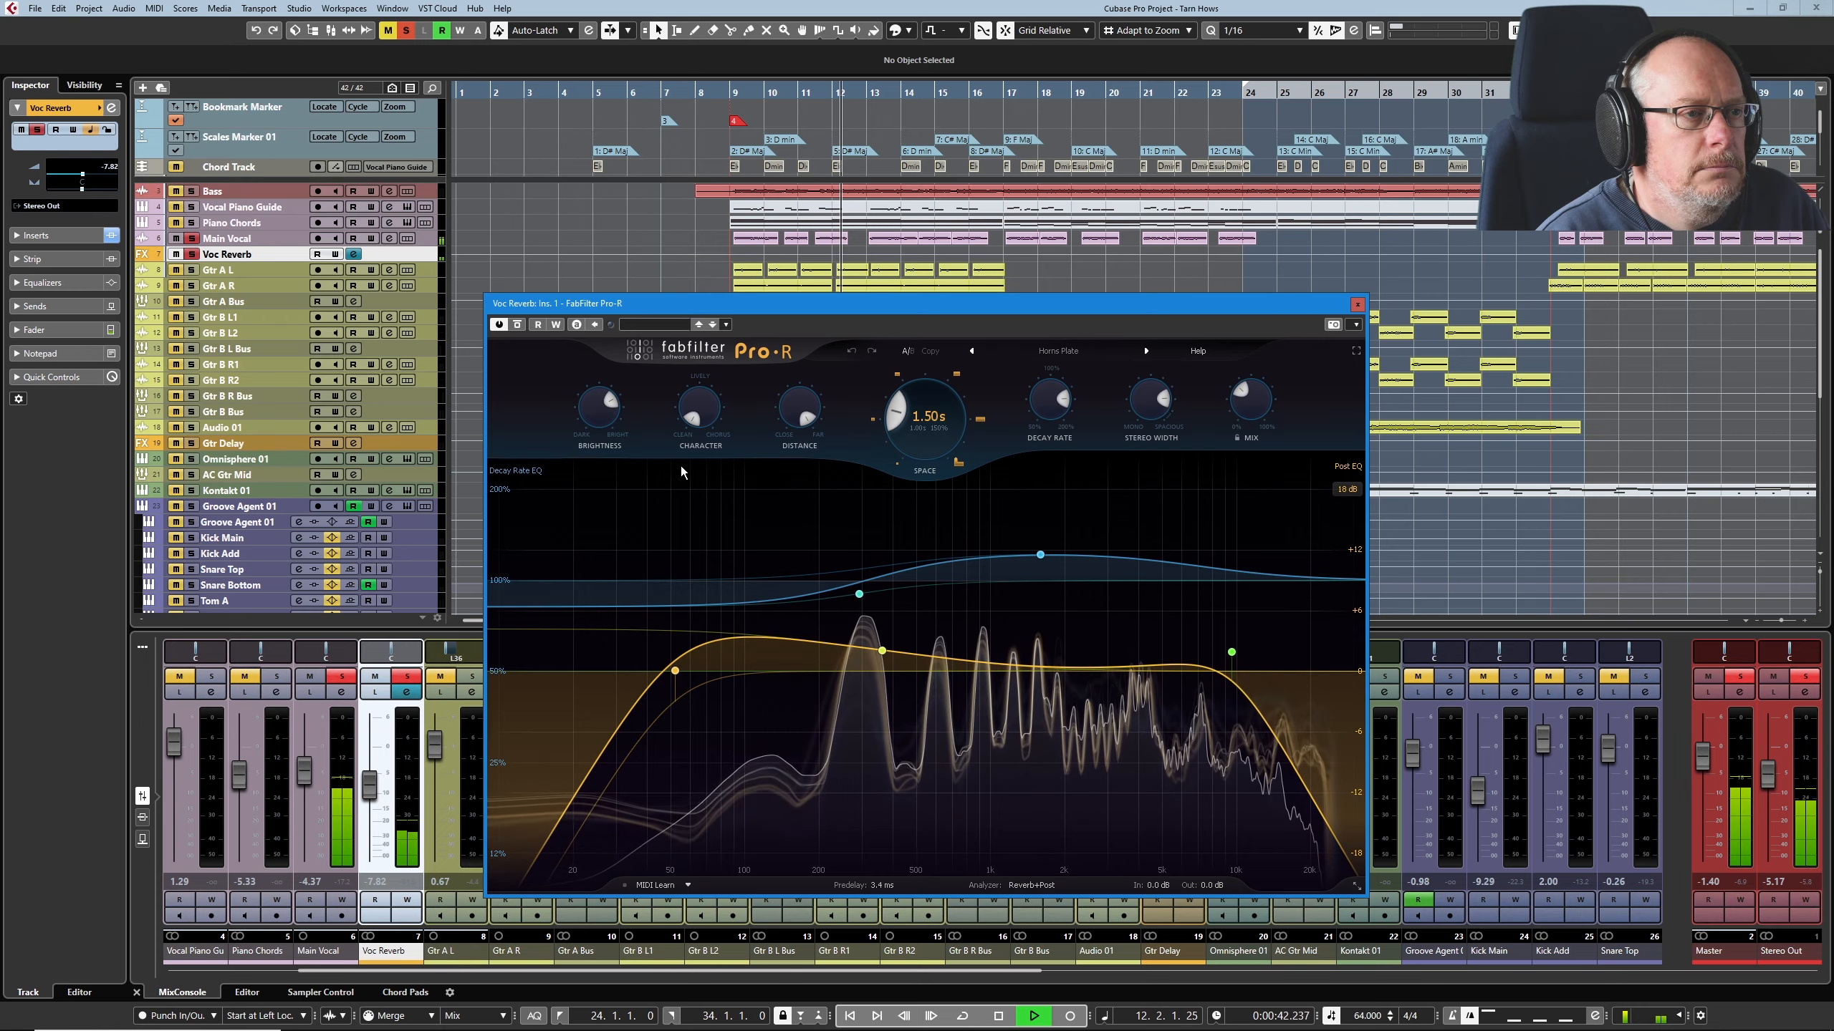
{"action": "key", "text": "space"}
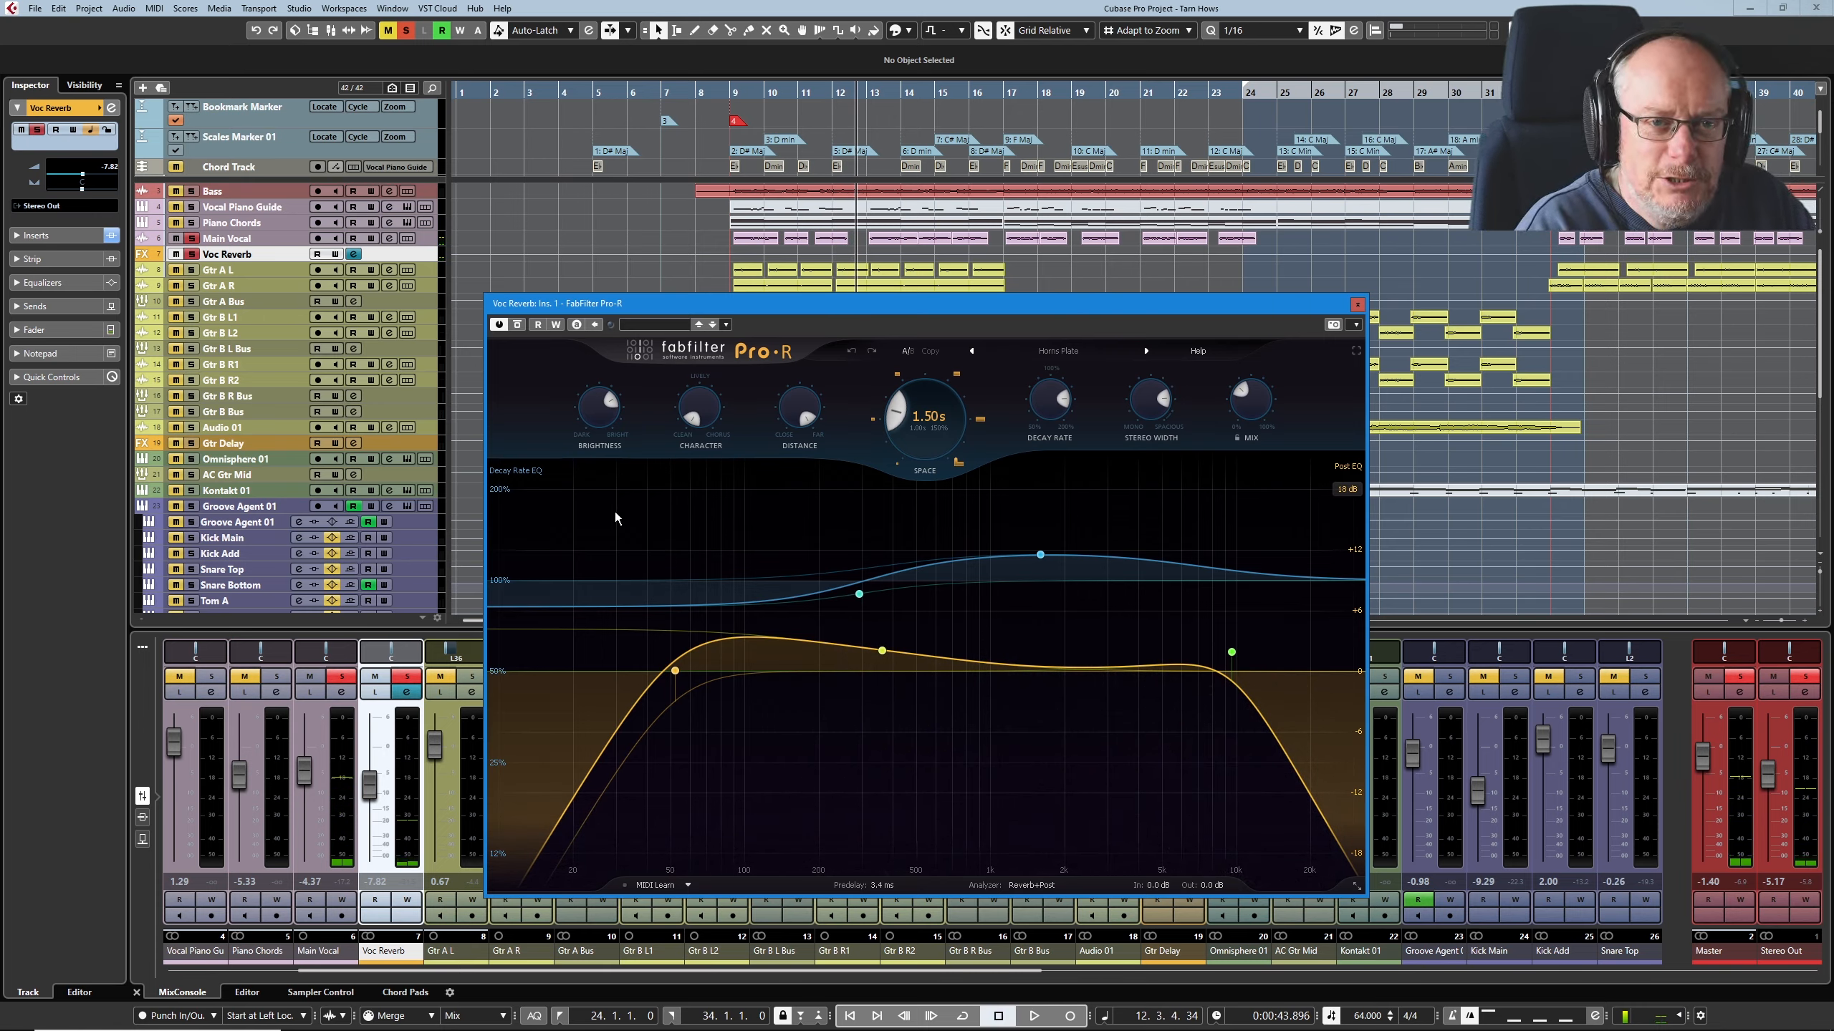
Step: Close the Pro-R editor and unsolo the Voc Reverb and Main Vocal tracks
{"action": "left_click", "coordinate": [1357, 305]}
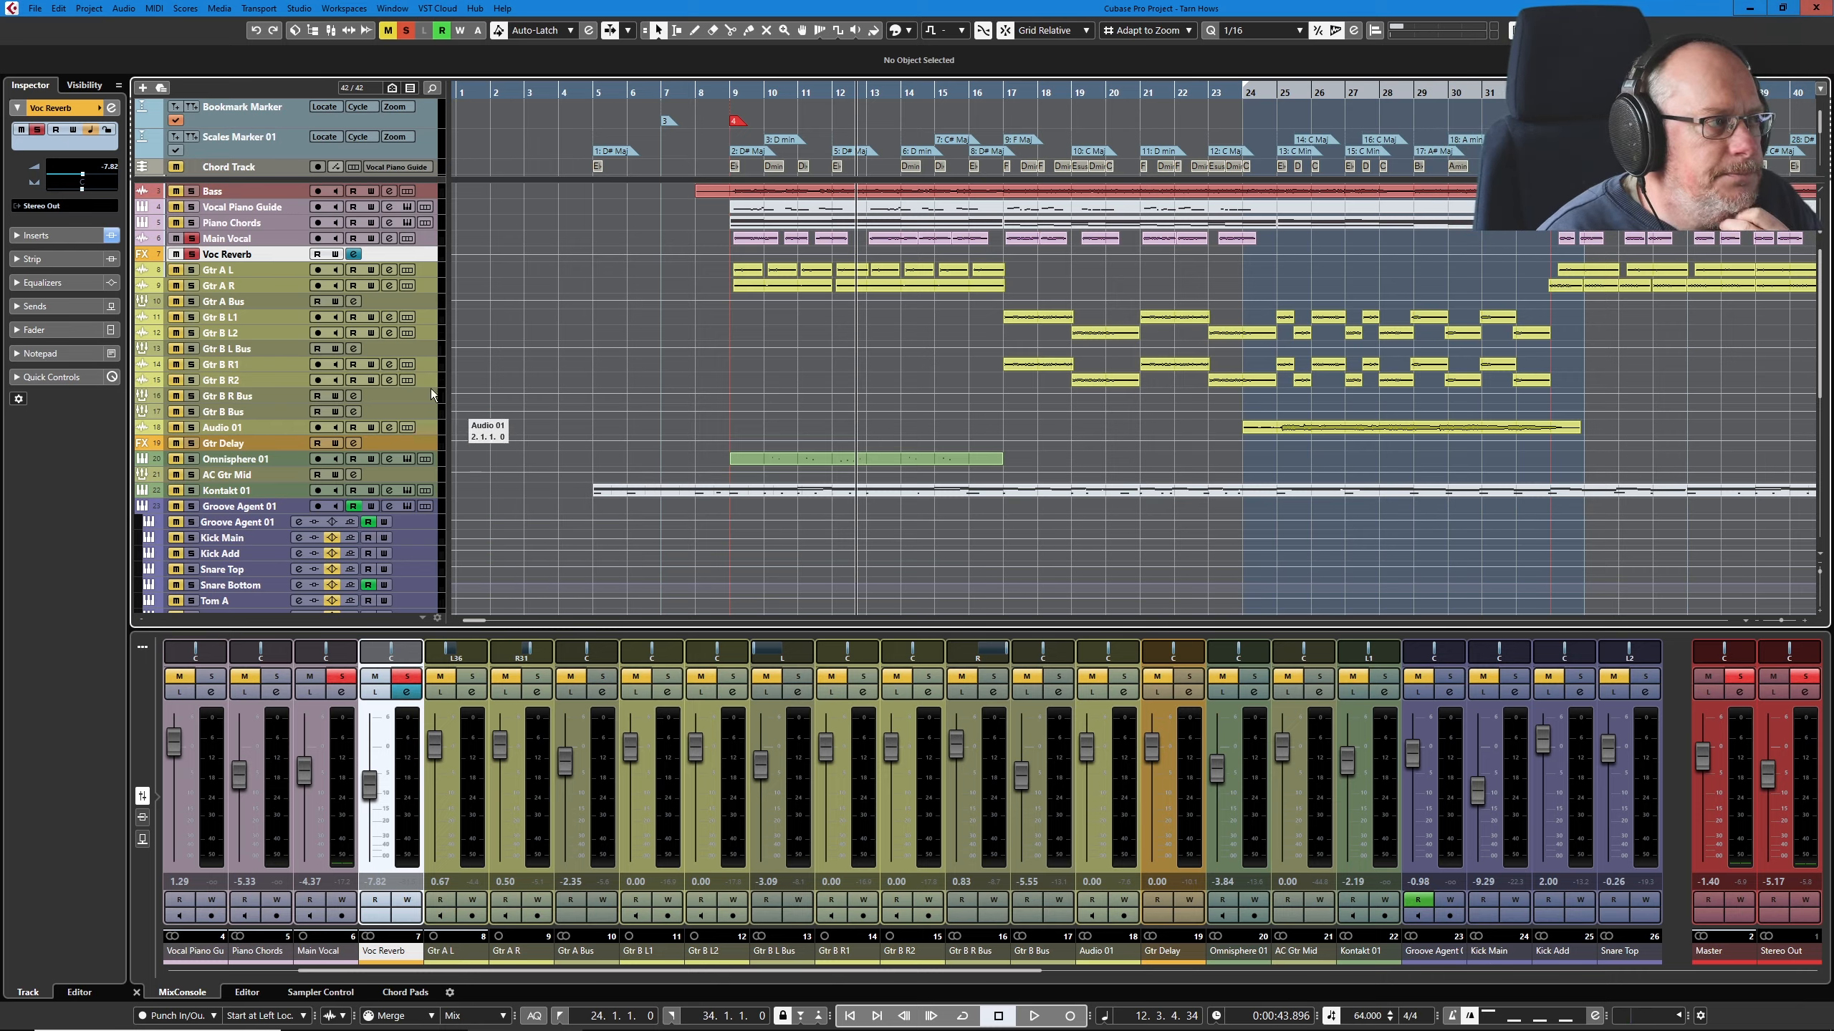
{"action": "left_click", "coordinate": [192, 254]}
{"action": "left_click", "coordinate": [194, 239]}
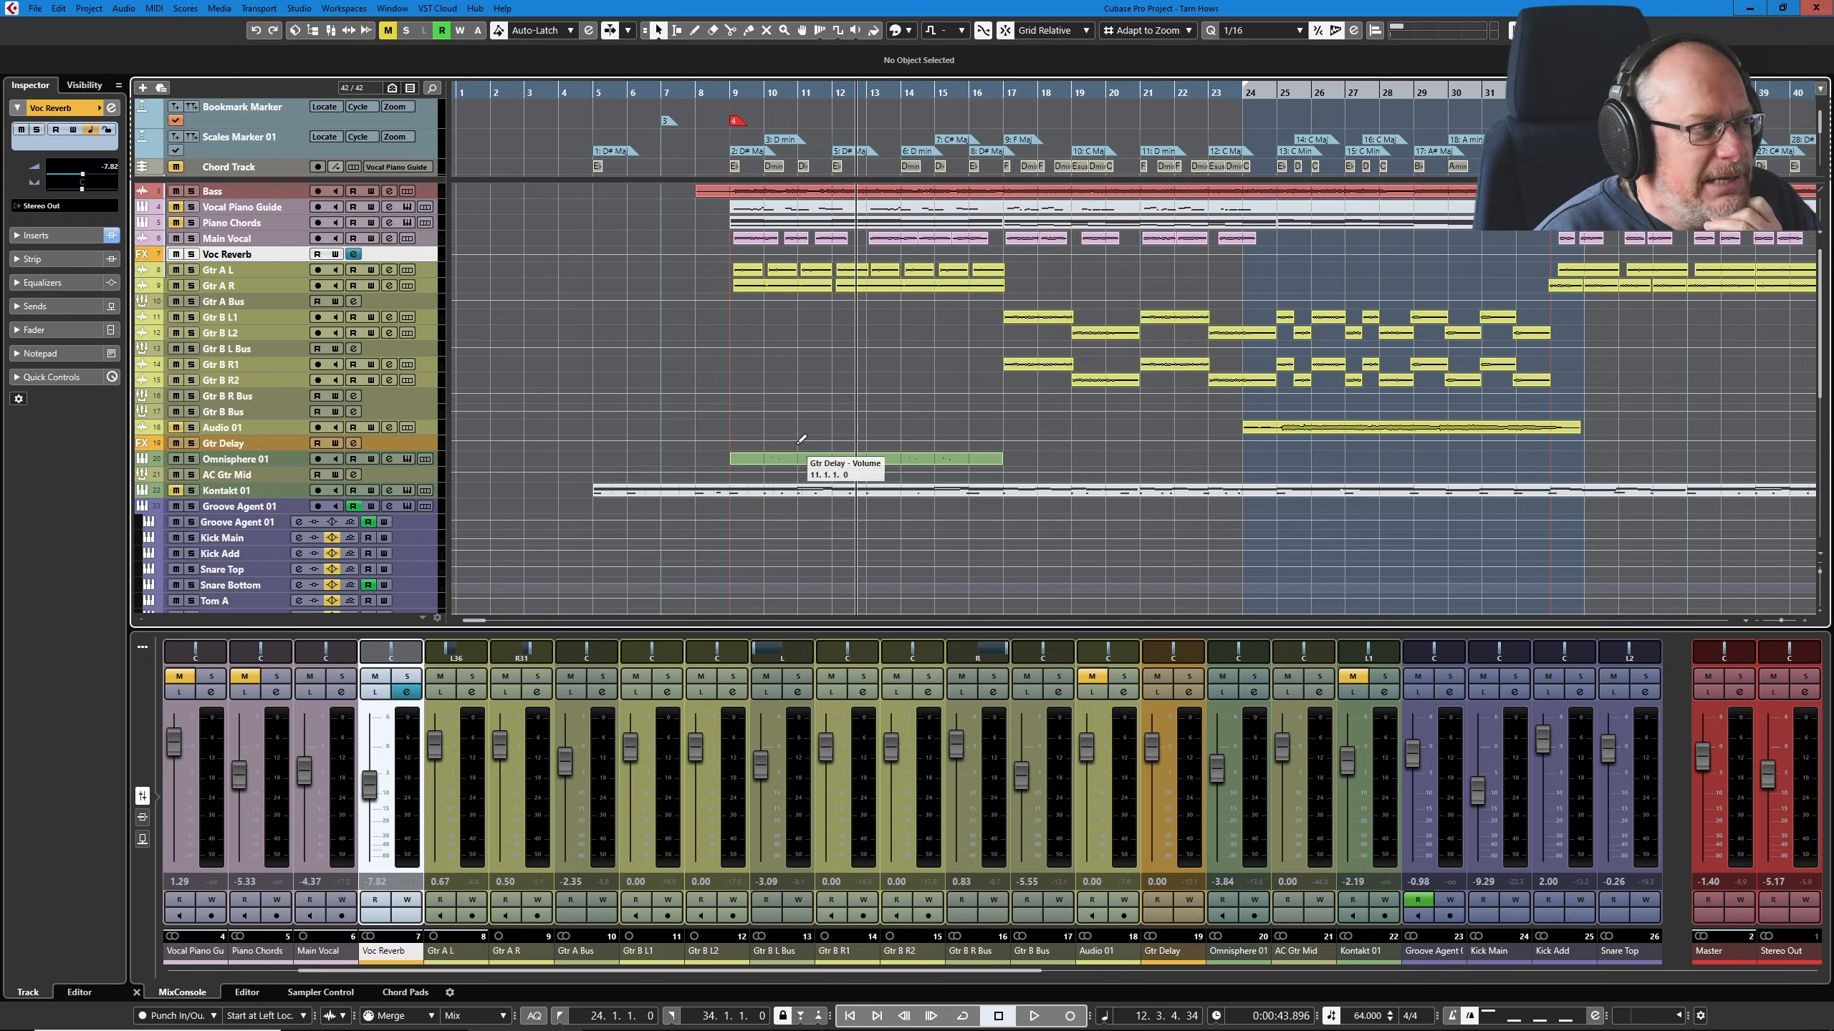
Step: Play the full mix from bar 9 for a few bars and stop playback
{"action": "left_click", "coordinate": [733, 90]}
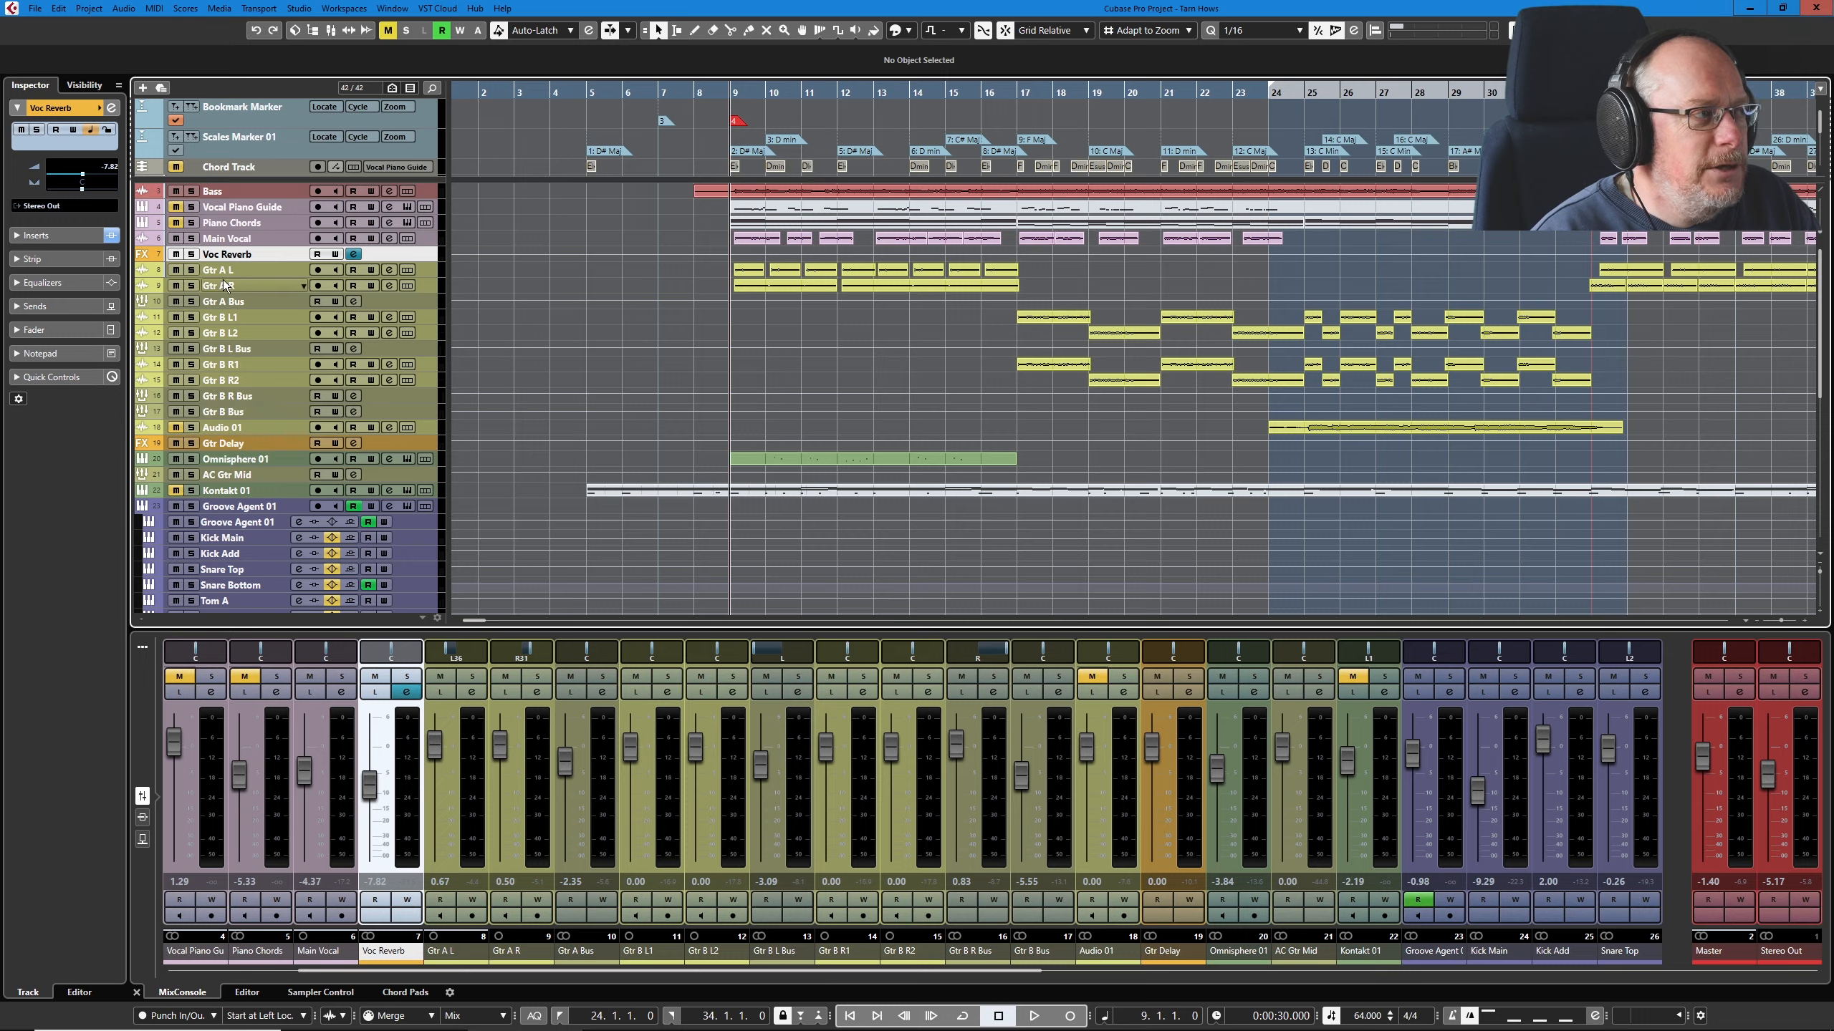
{"action": "key", "text": "space"}
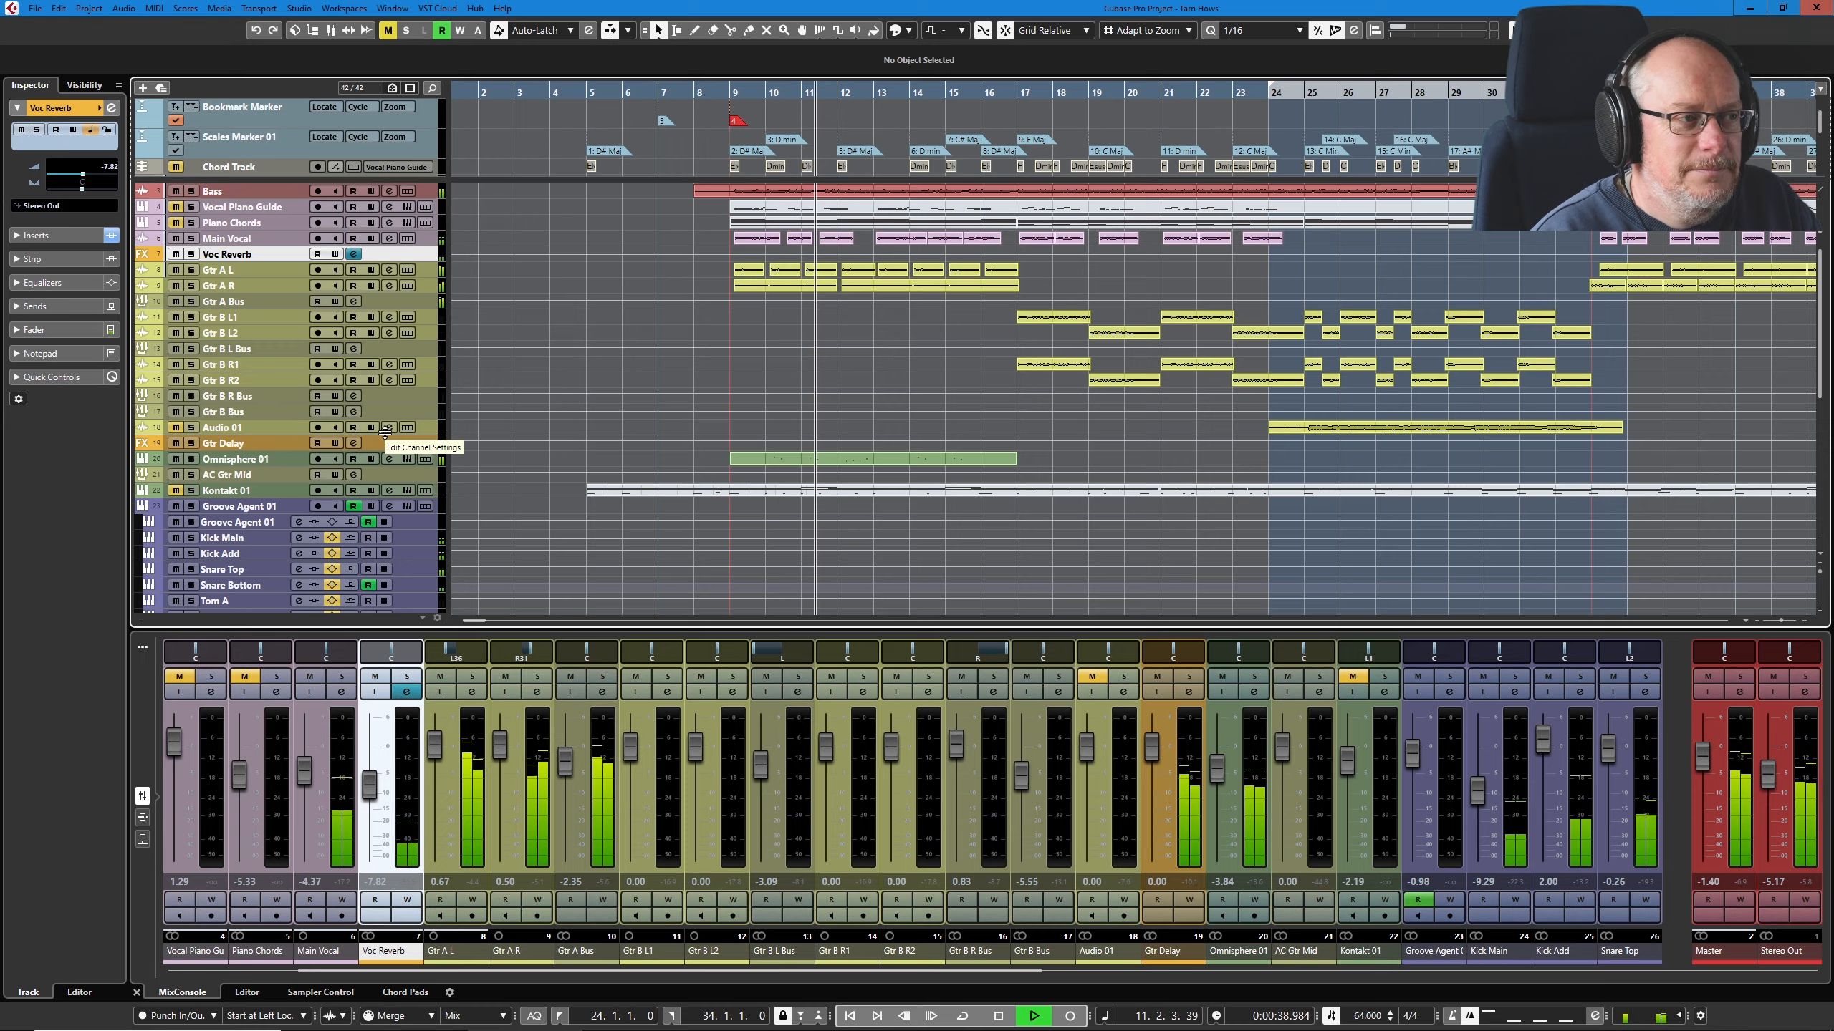
{"action": "key", "text": "space"}
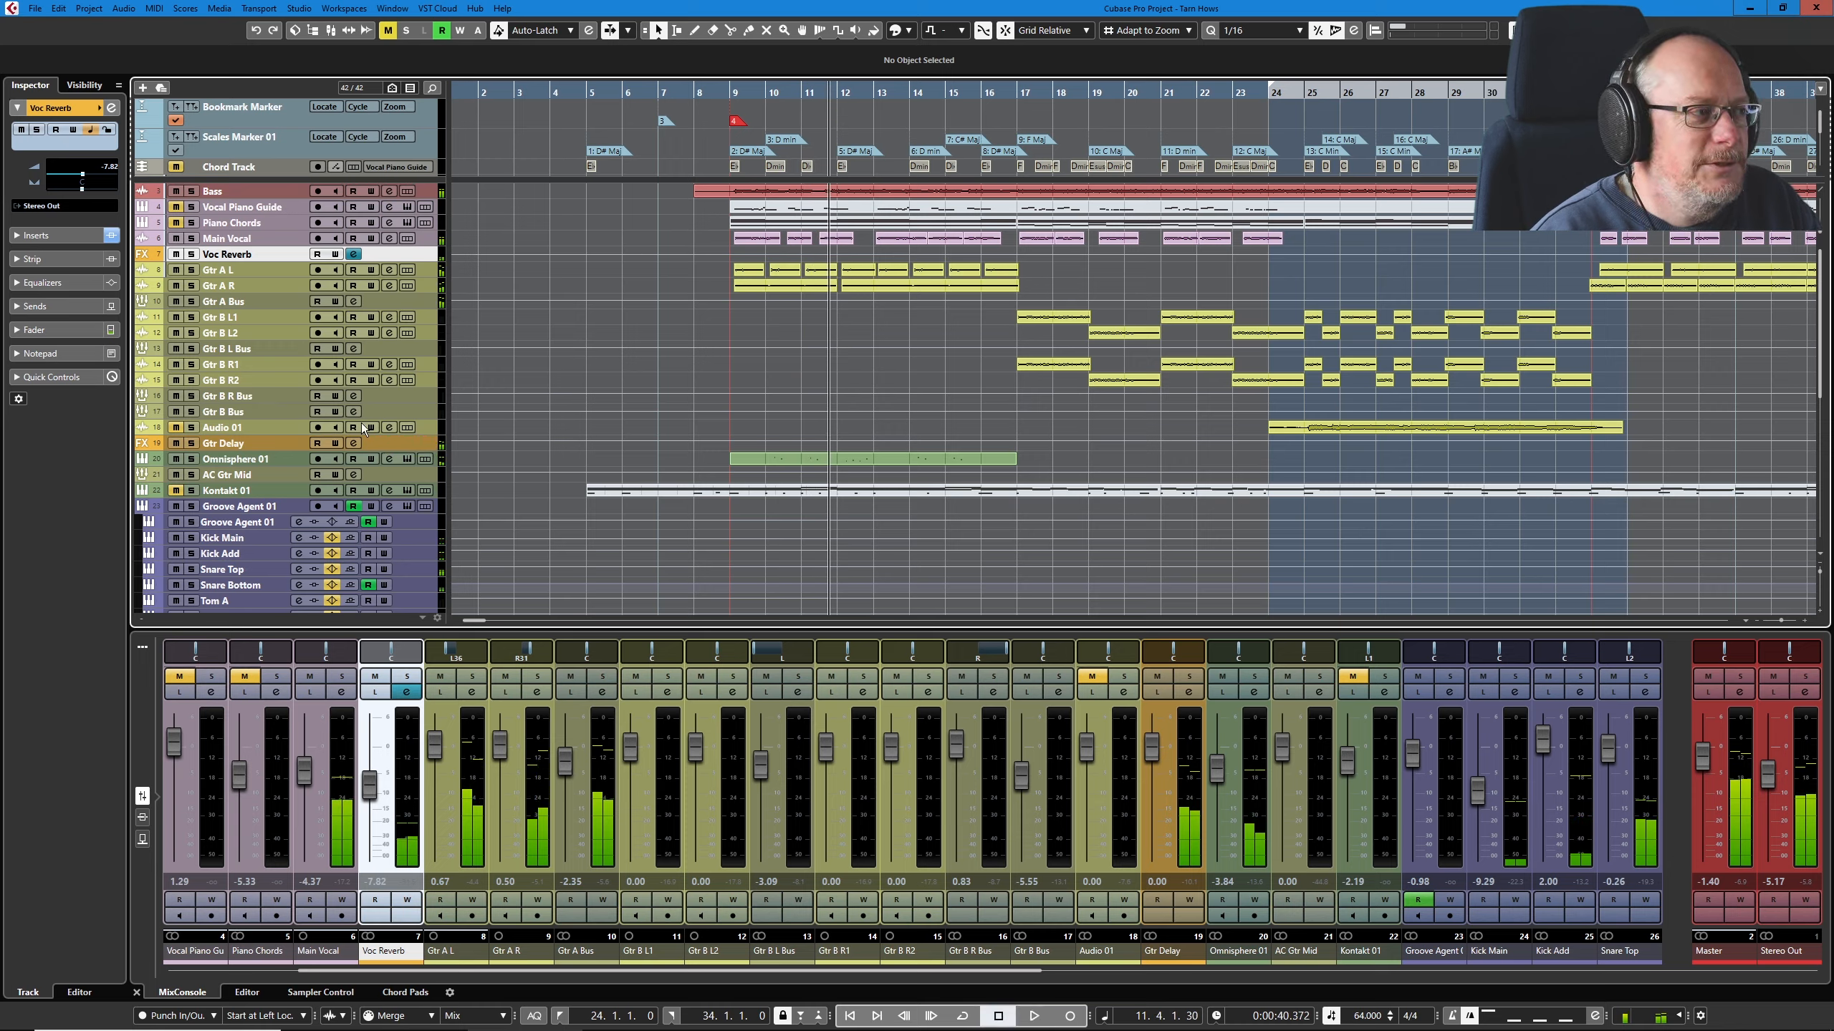
Step: Open the Omnisphere instrument to show its patch, select the Omnisphere 01 track to audition it, and close the instrument
{"action": "left_click", "coordinate": [408, 459]}
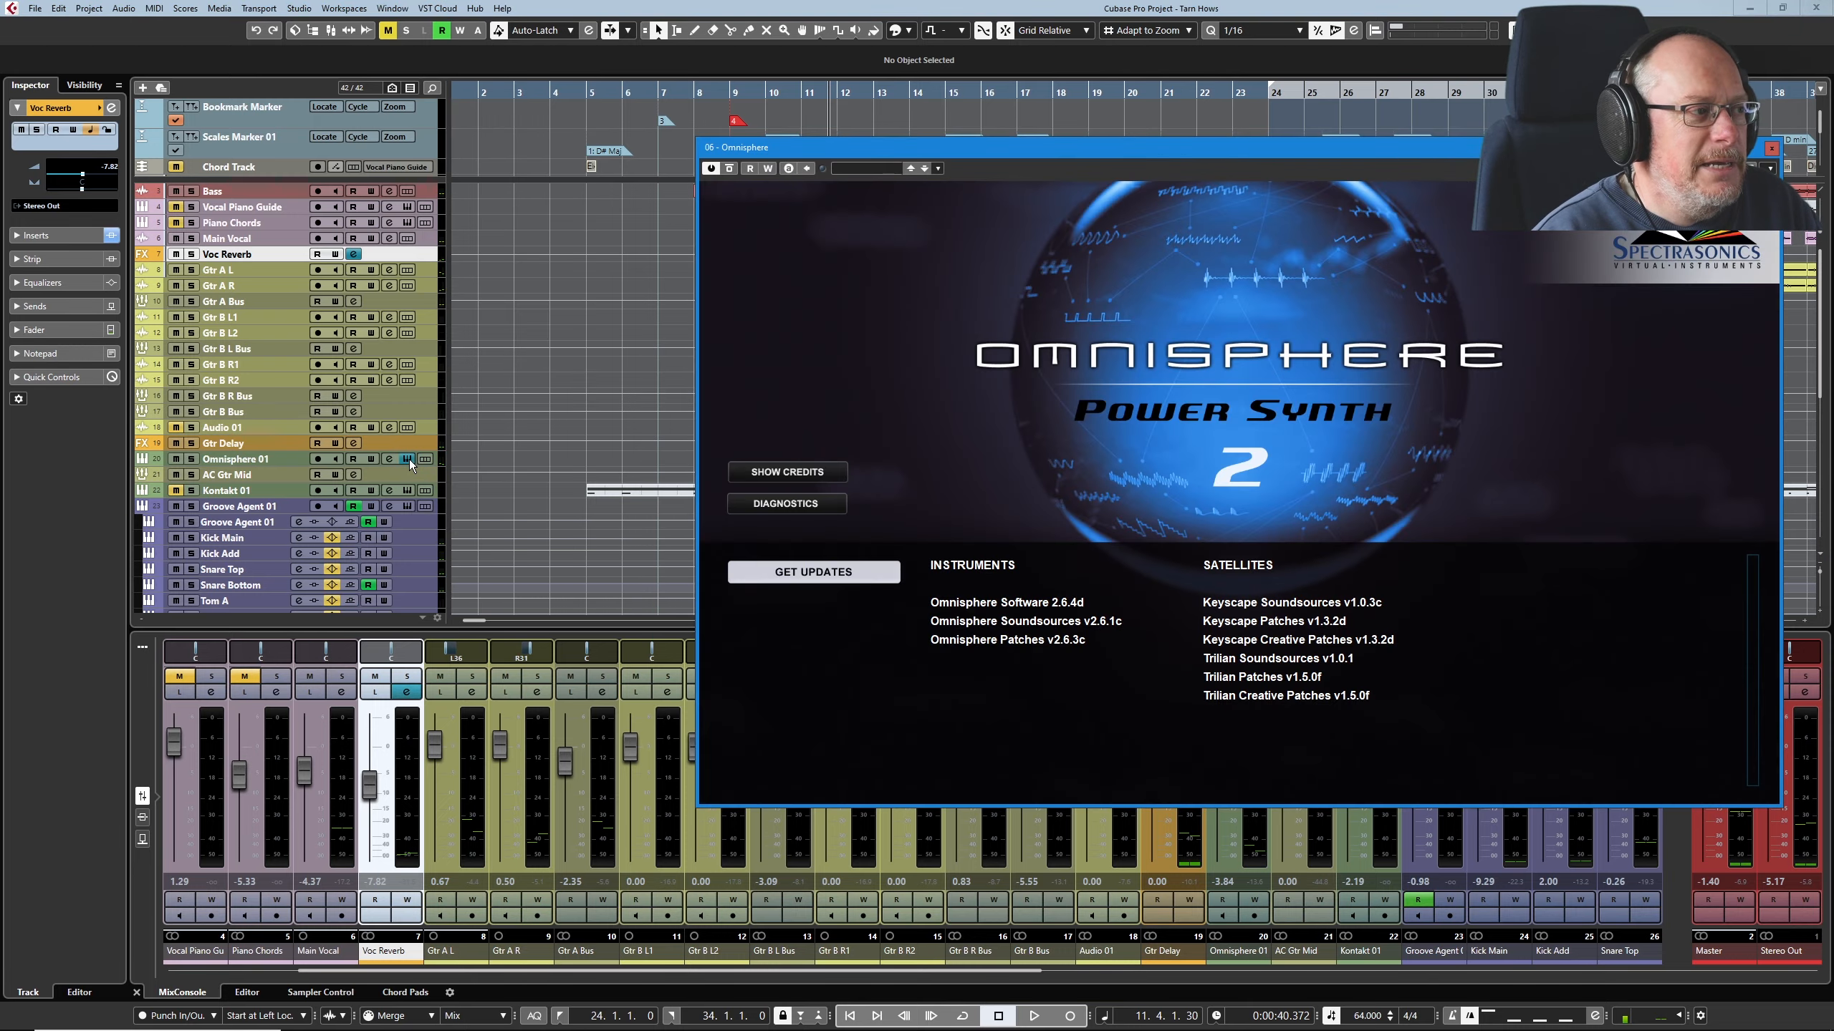
{"action": "left_click", "coordinate": [1134, 373]}
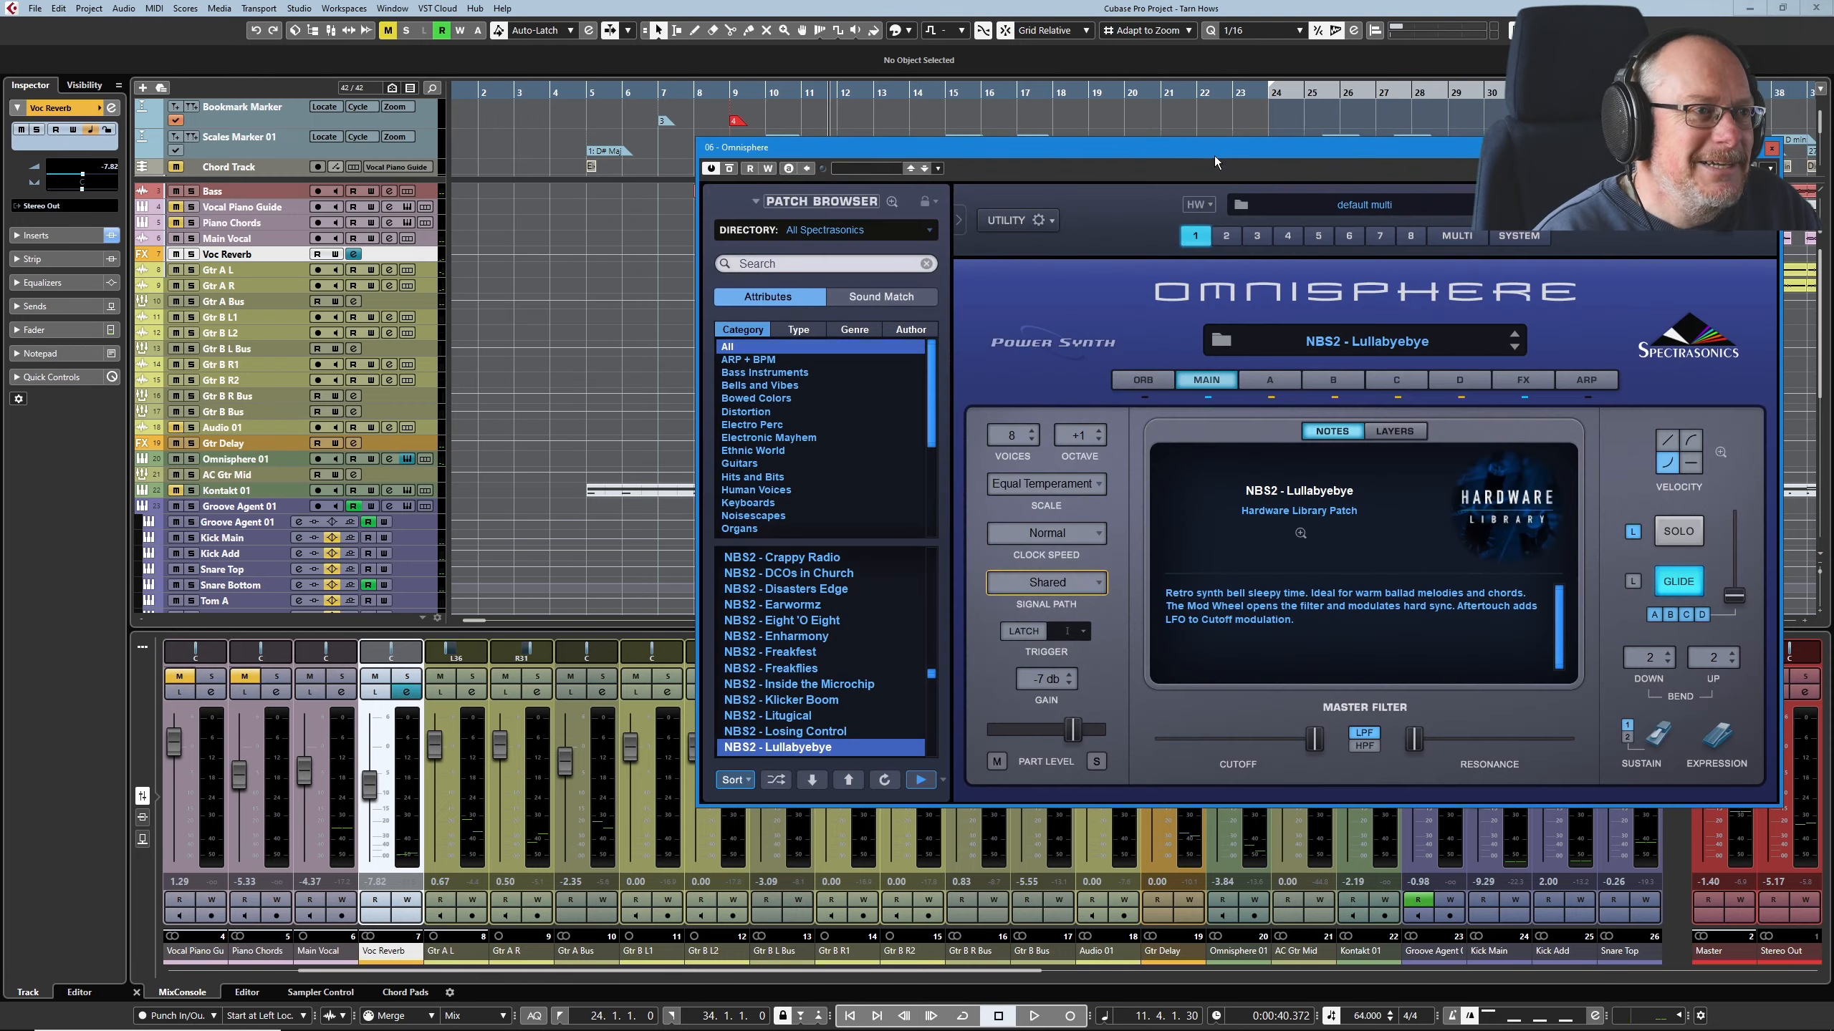
{"action": "left_click_drag", "start_coordinate": [1215, 155], "coordinate": [846, 197]}
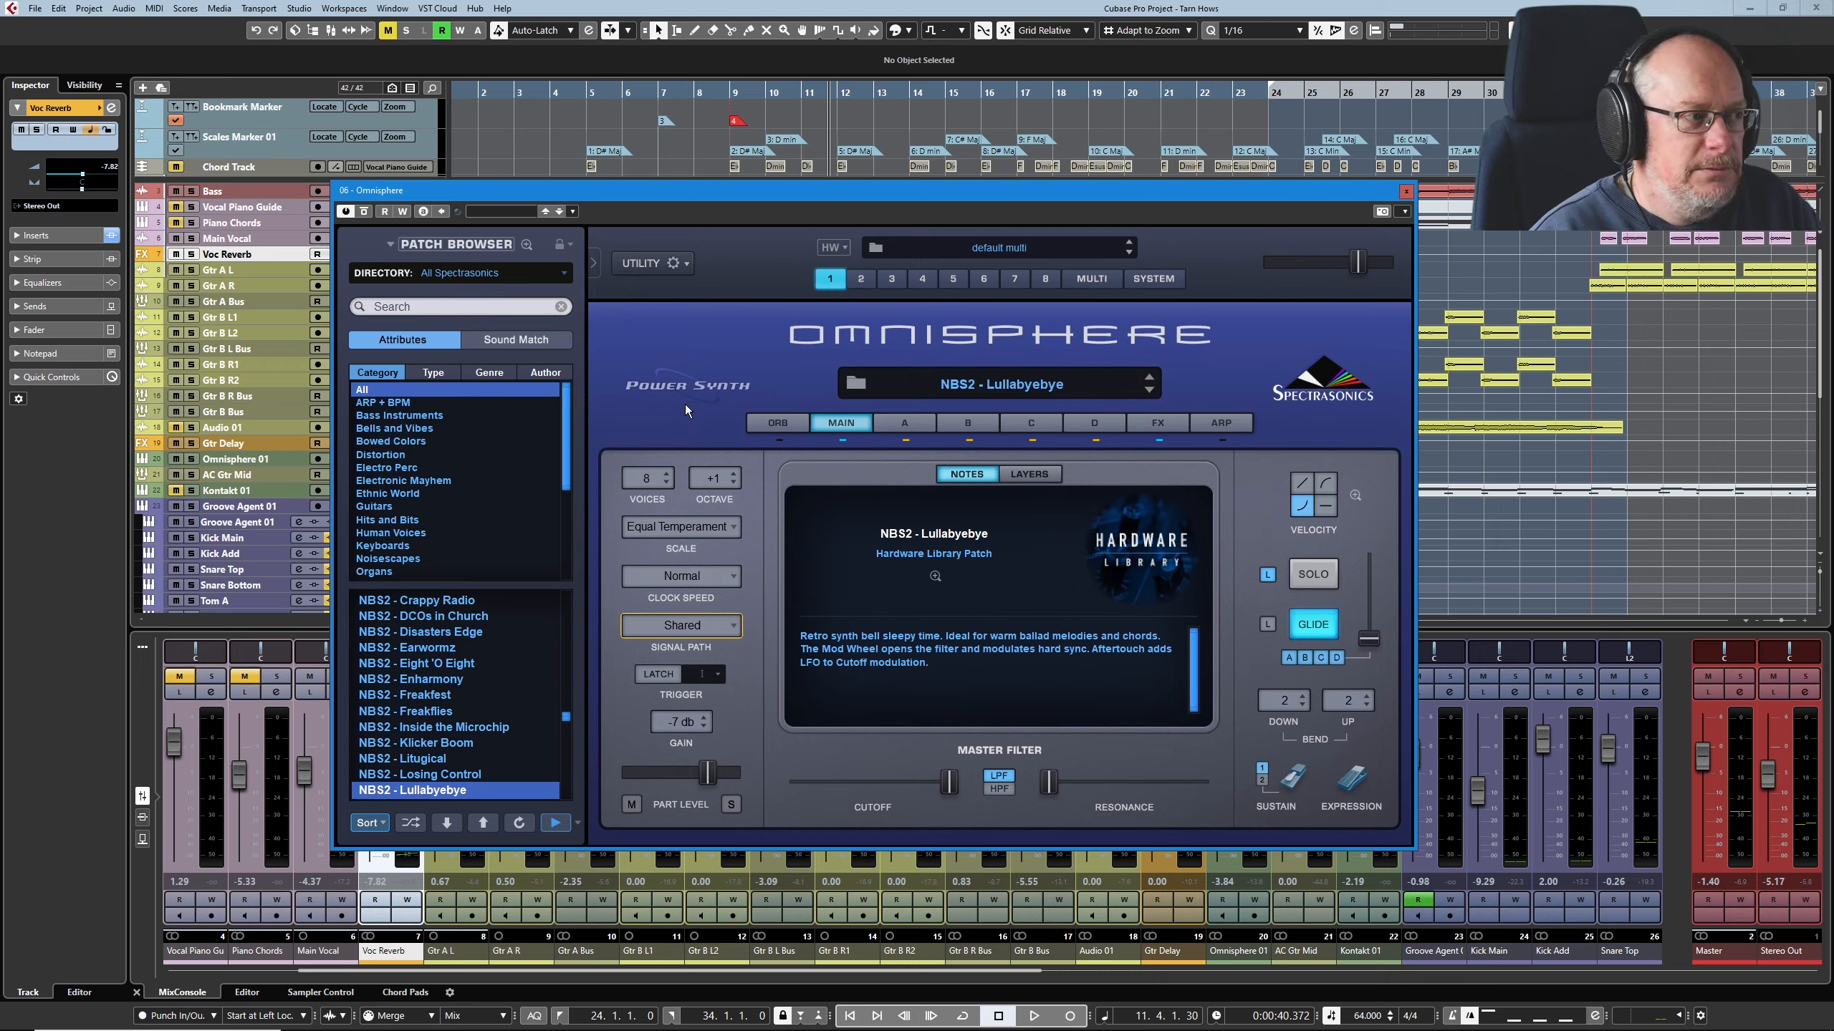
{"action": "left_click", "coordinate": [246, 460]}
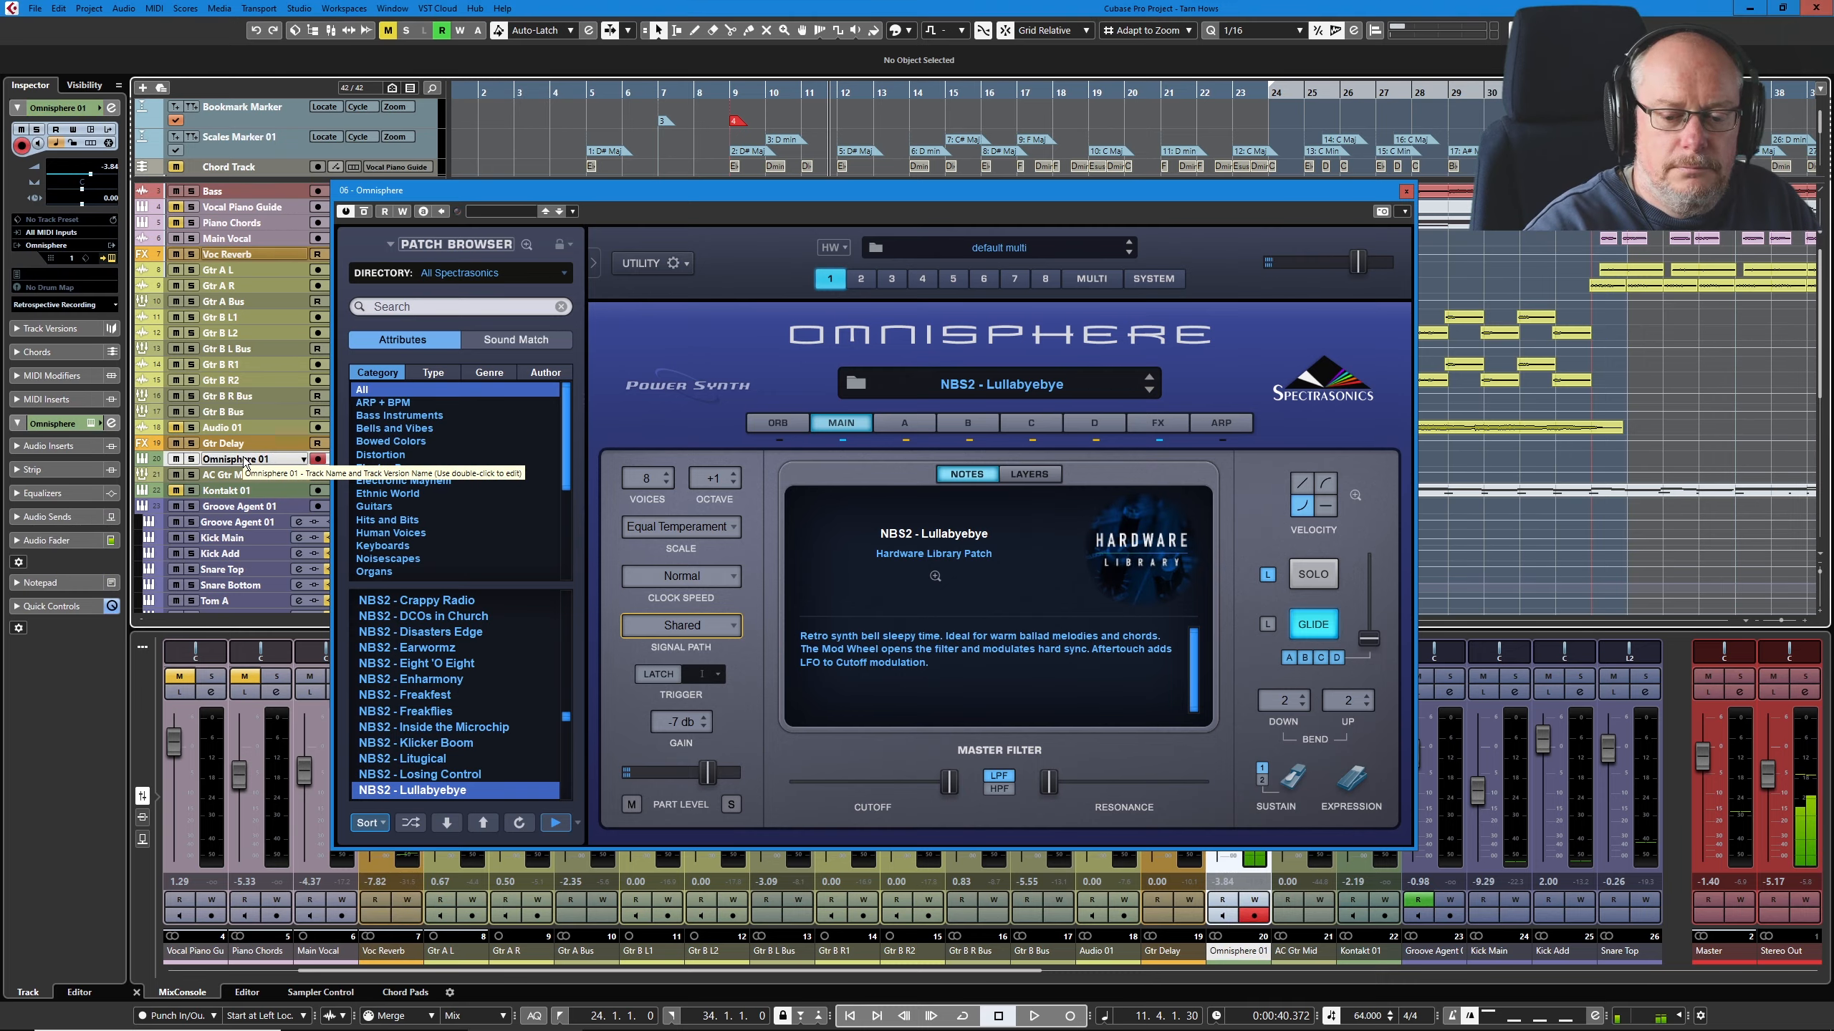
{"action": "left_click", "coordinate": [1406, 191]}
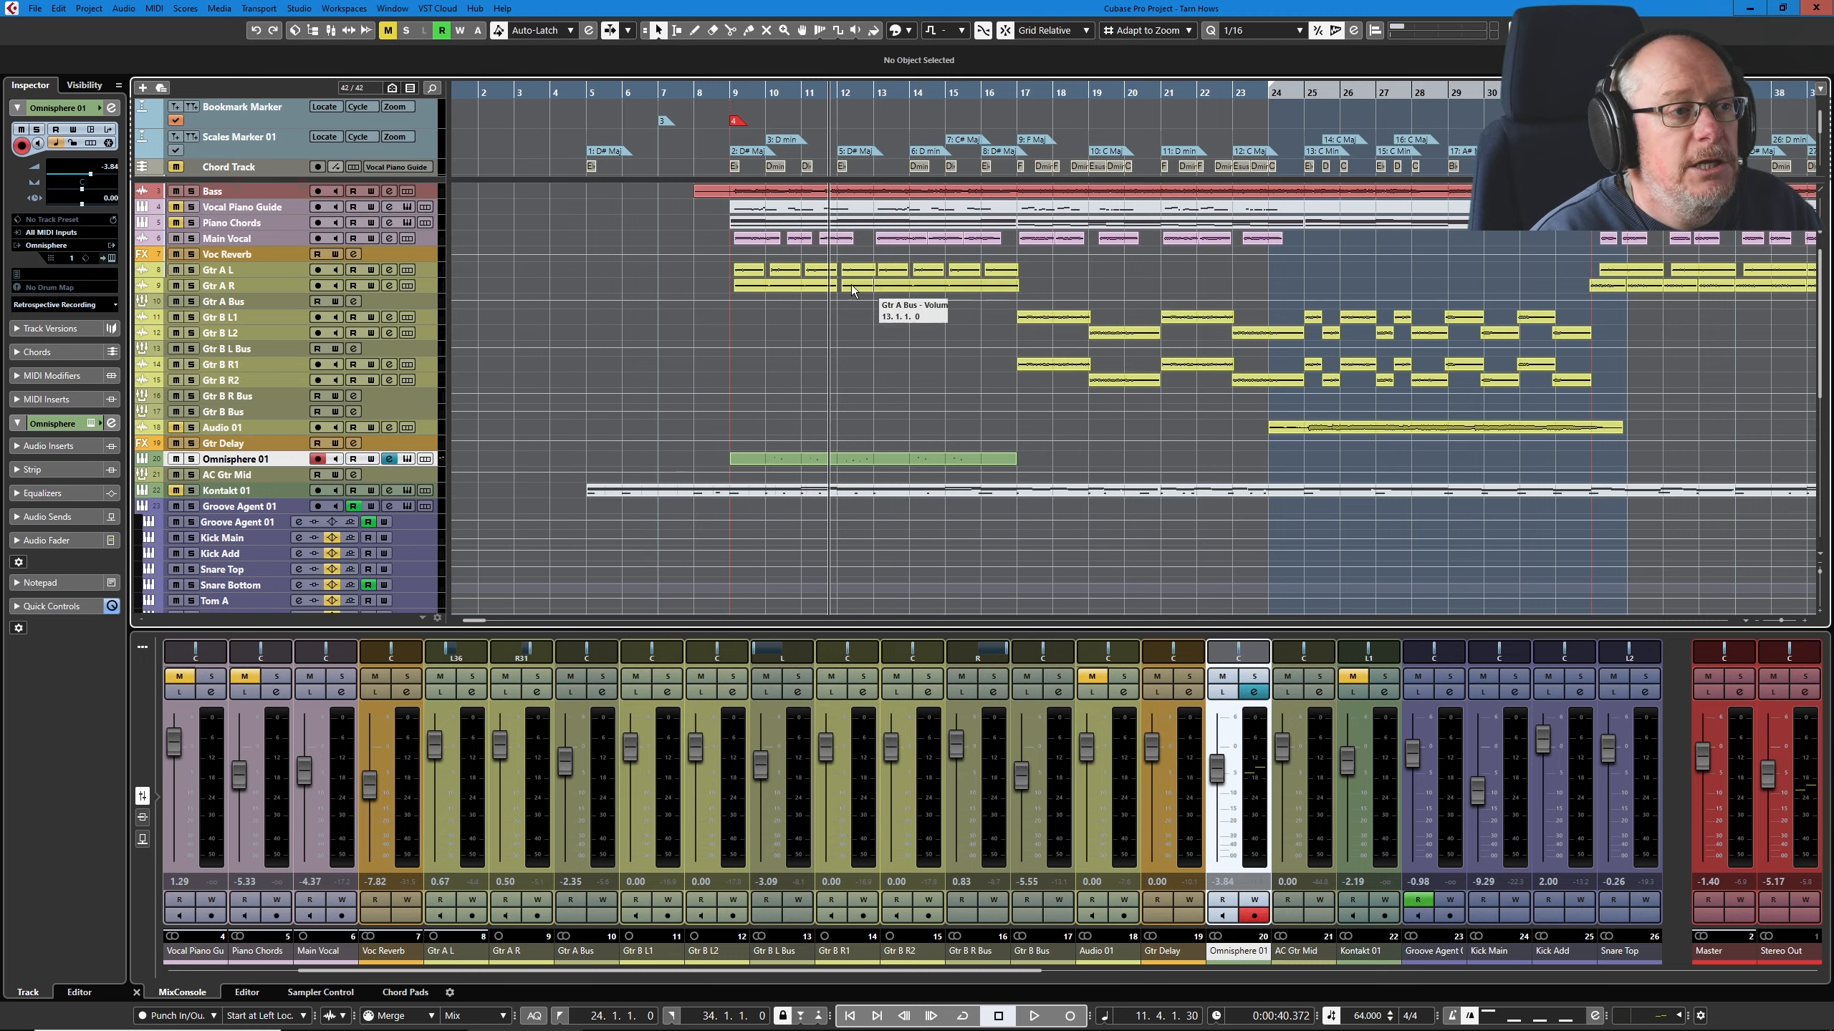
Step: Open the T-RackS EQ-PB insert on Gtr B L Bus and the Pre TridA insert on Gtr B R Bus
{"action": "scroll", "coordinate": [986, 466], "scroll_direction": "down", "scroll_amount": 4}
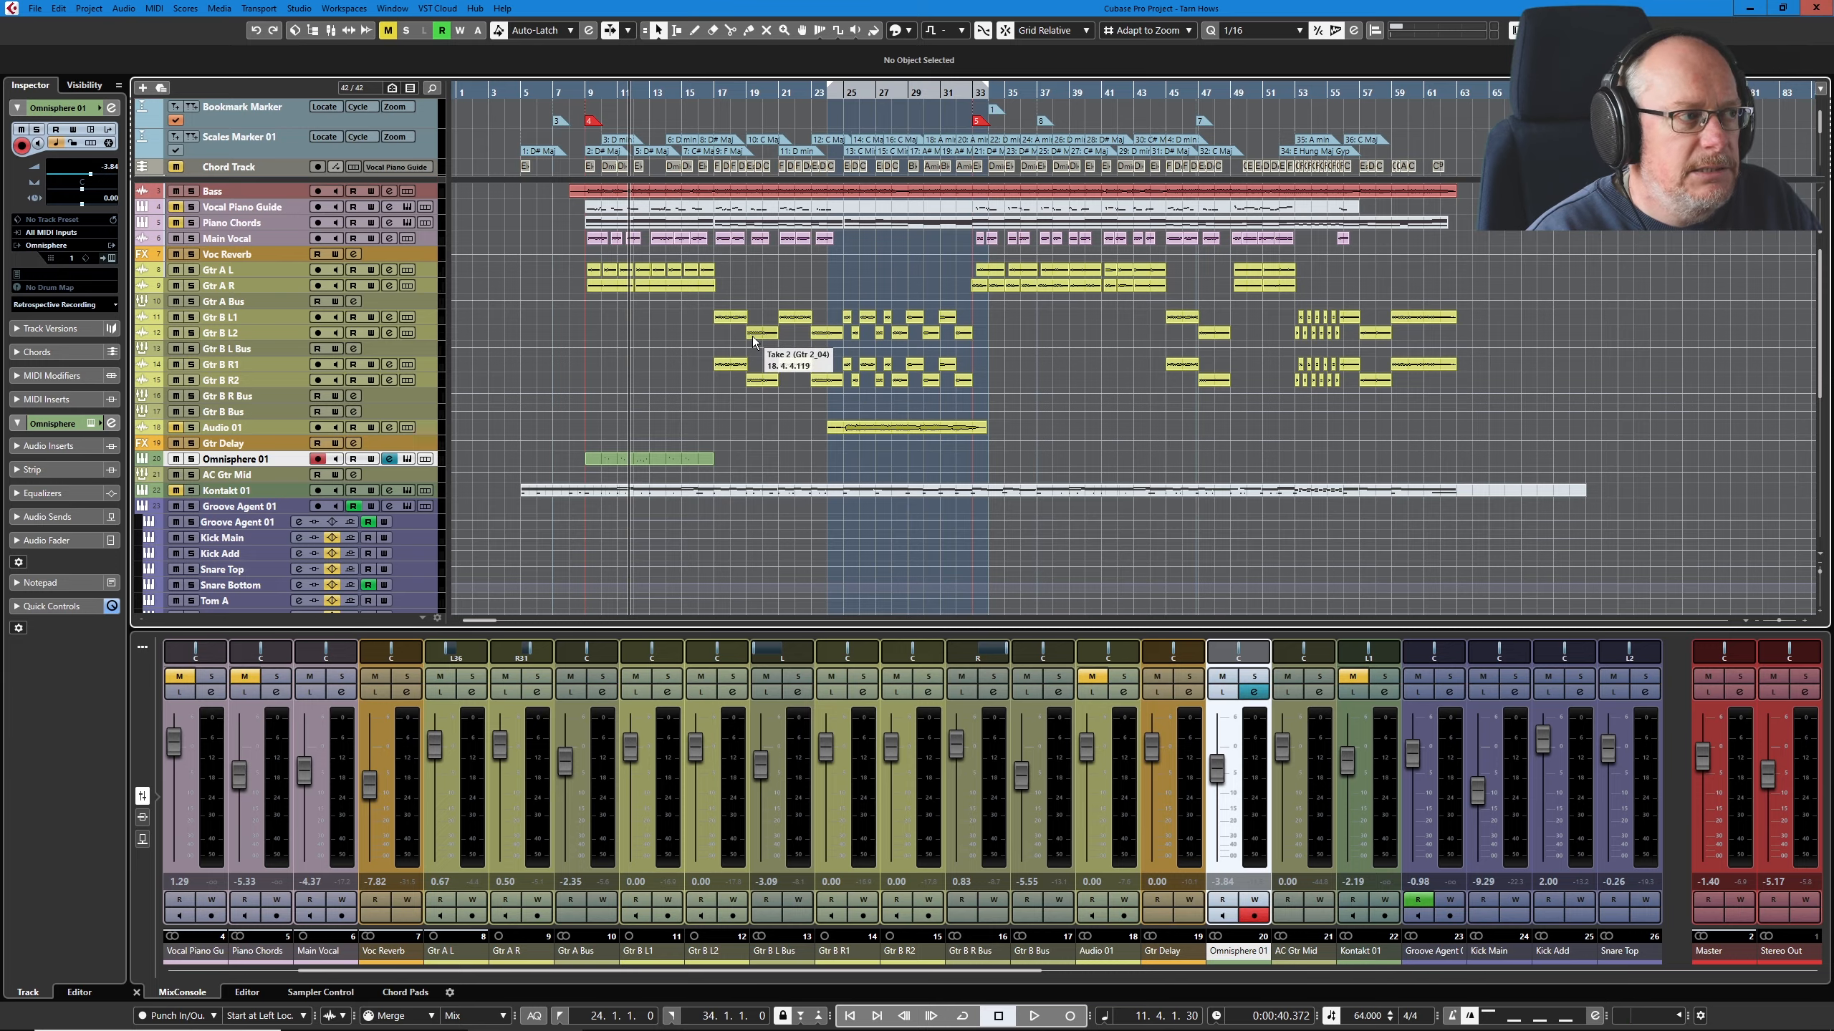
{"action": "key", "text": "F3"}
{"action": "left_click", "coordinate": [888, 127]}
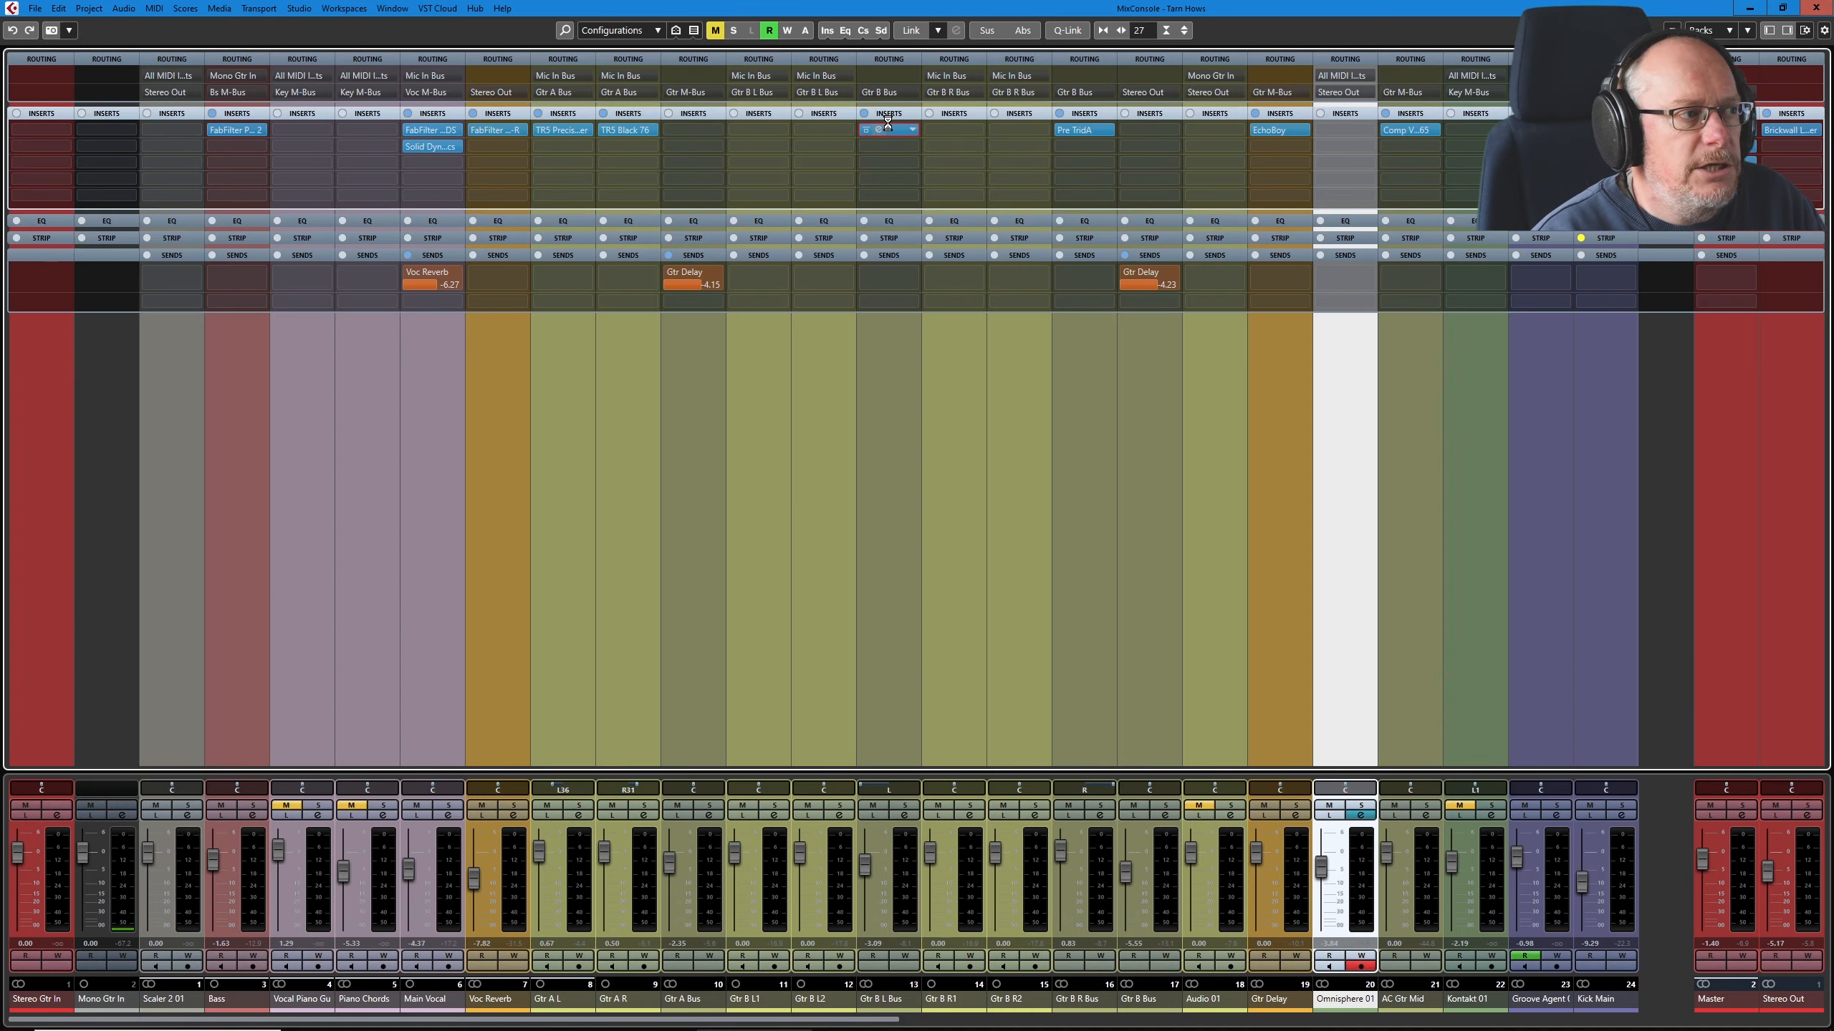
{"action": "left_click", "coordinate": [1079, 128]}
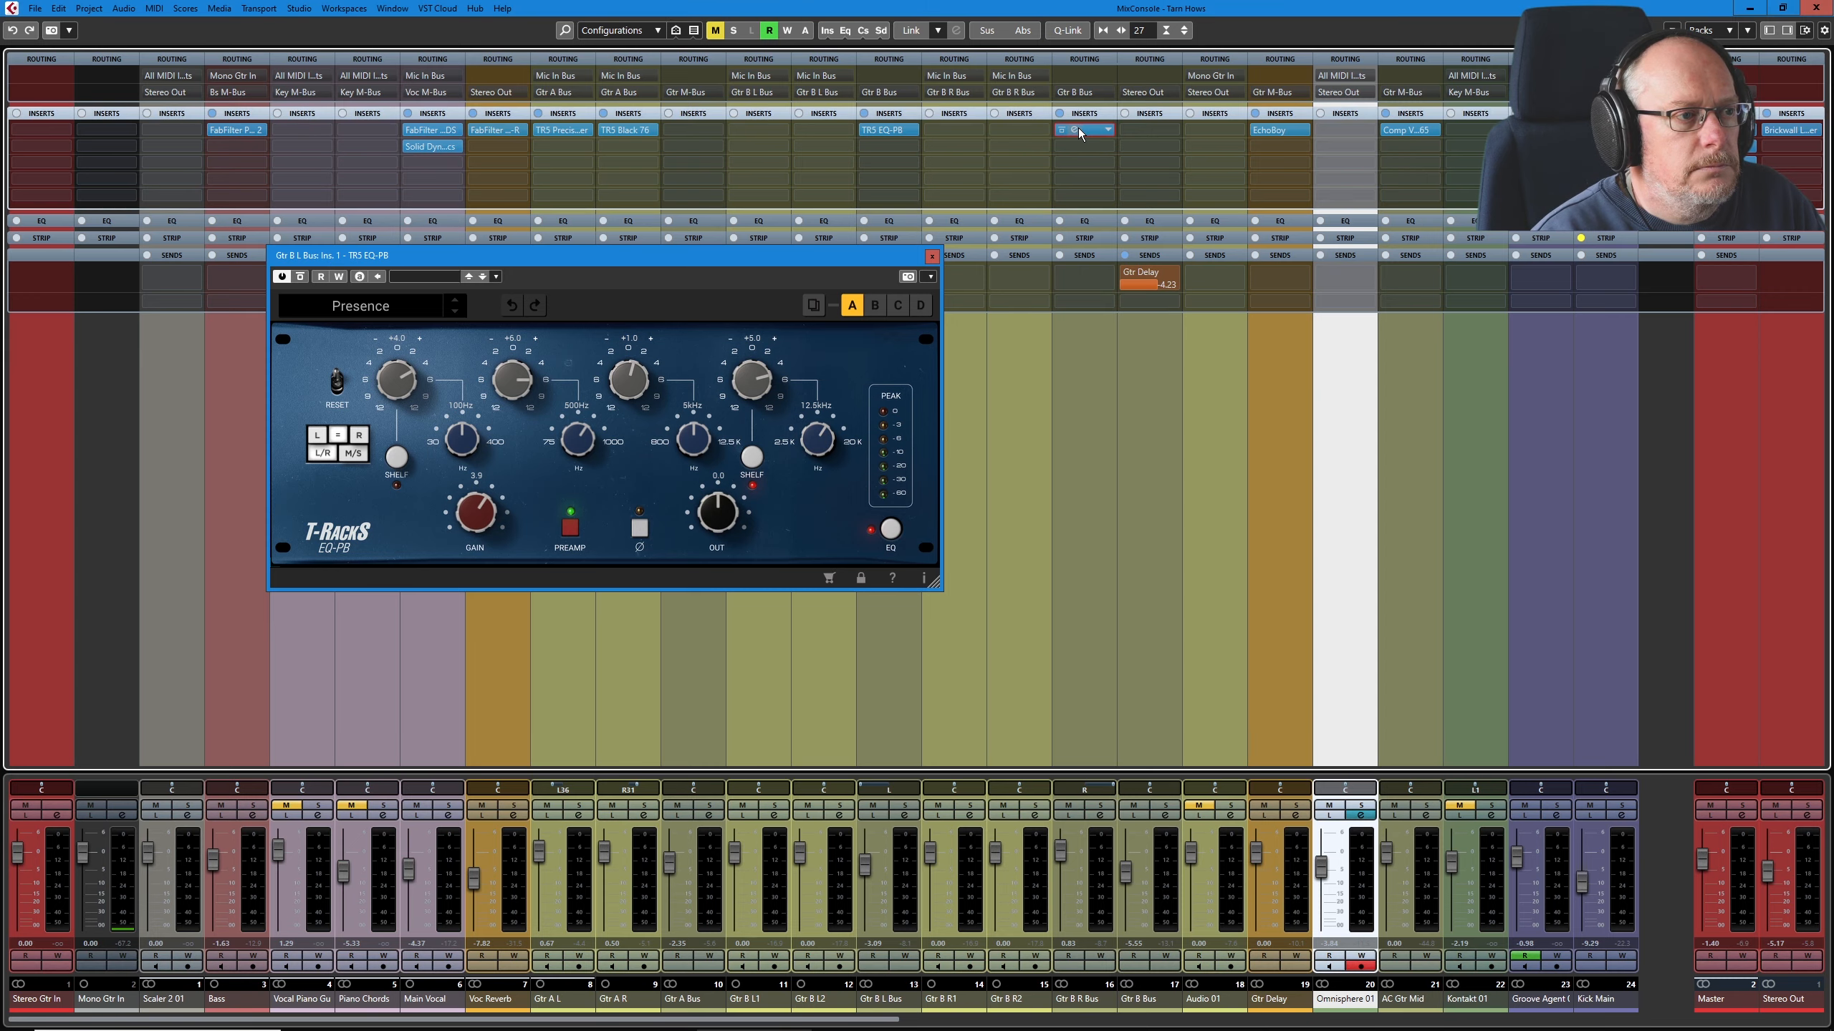
{"action": "left_click", "coordinate": [1077, 130]}
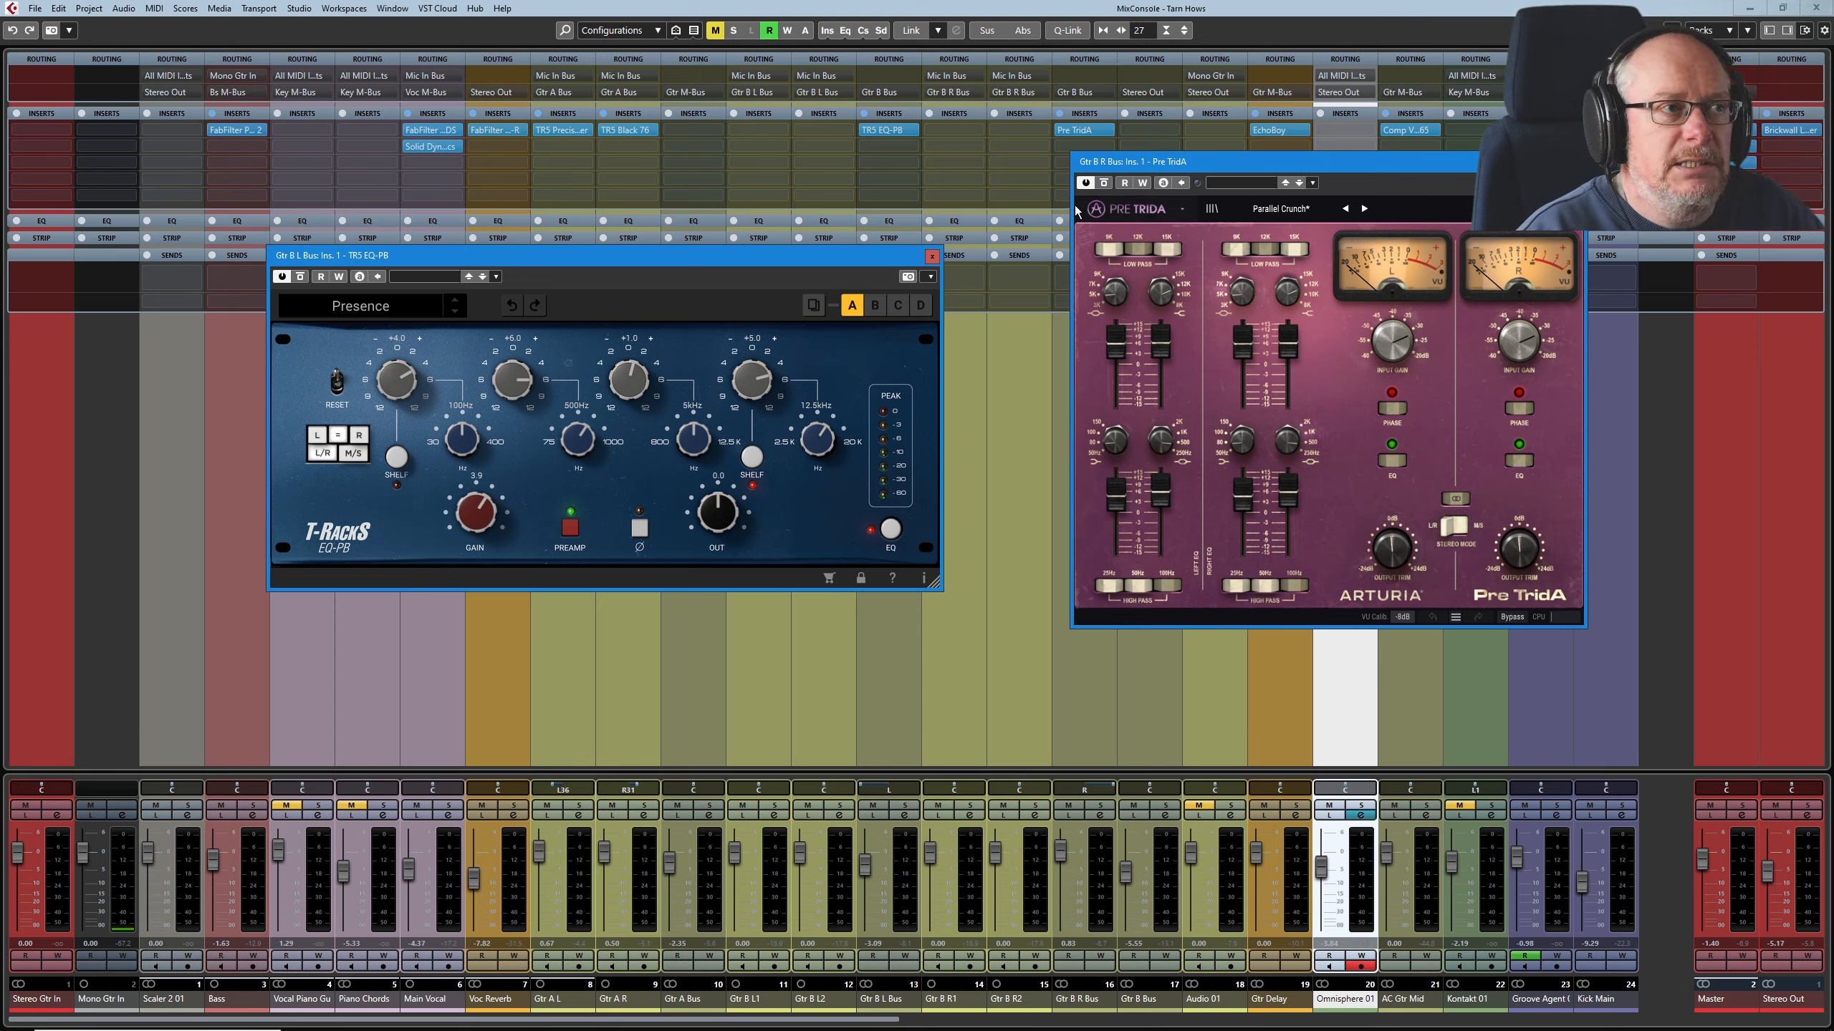
Step: Play the guitar section from bar 17, auditioning Gtr B L Bus and Gtr B R Bus soloed separately and together, and stop playback
{"action": "left_click", "coordinate": [904, 806]}
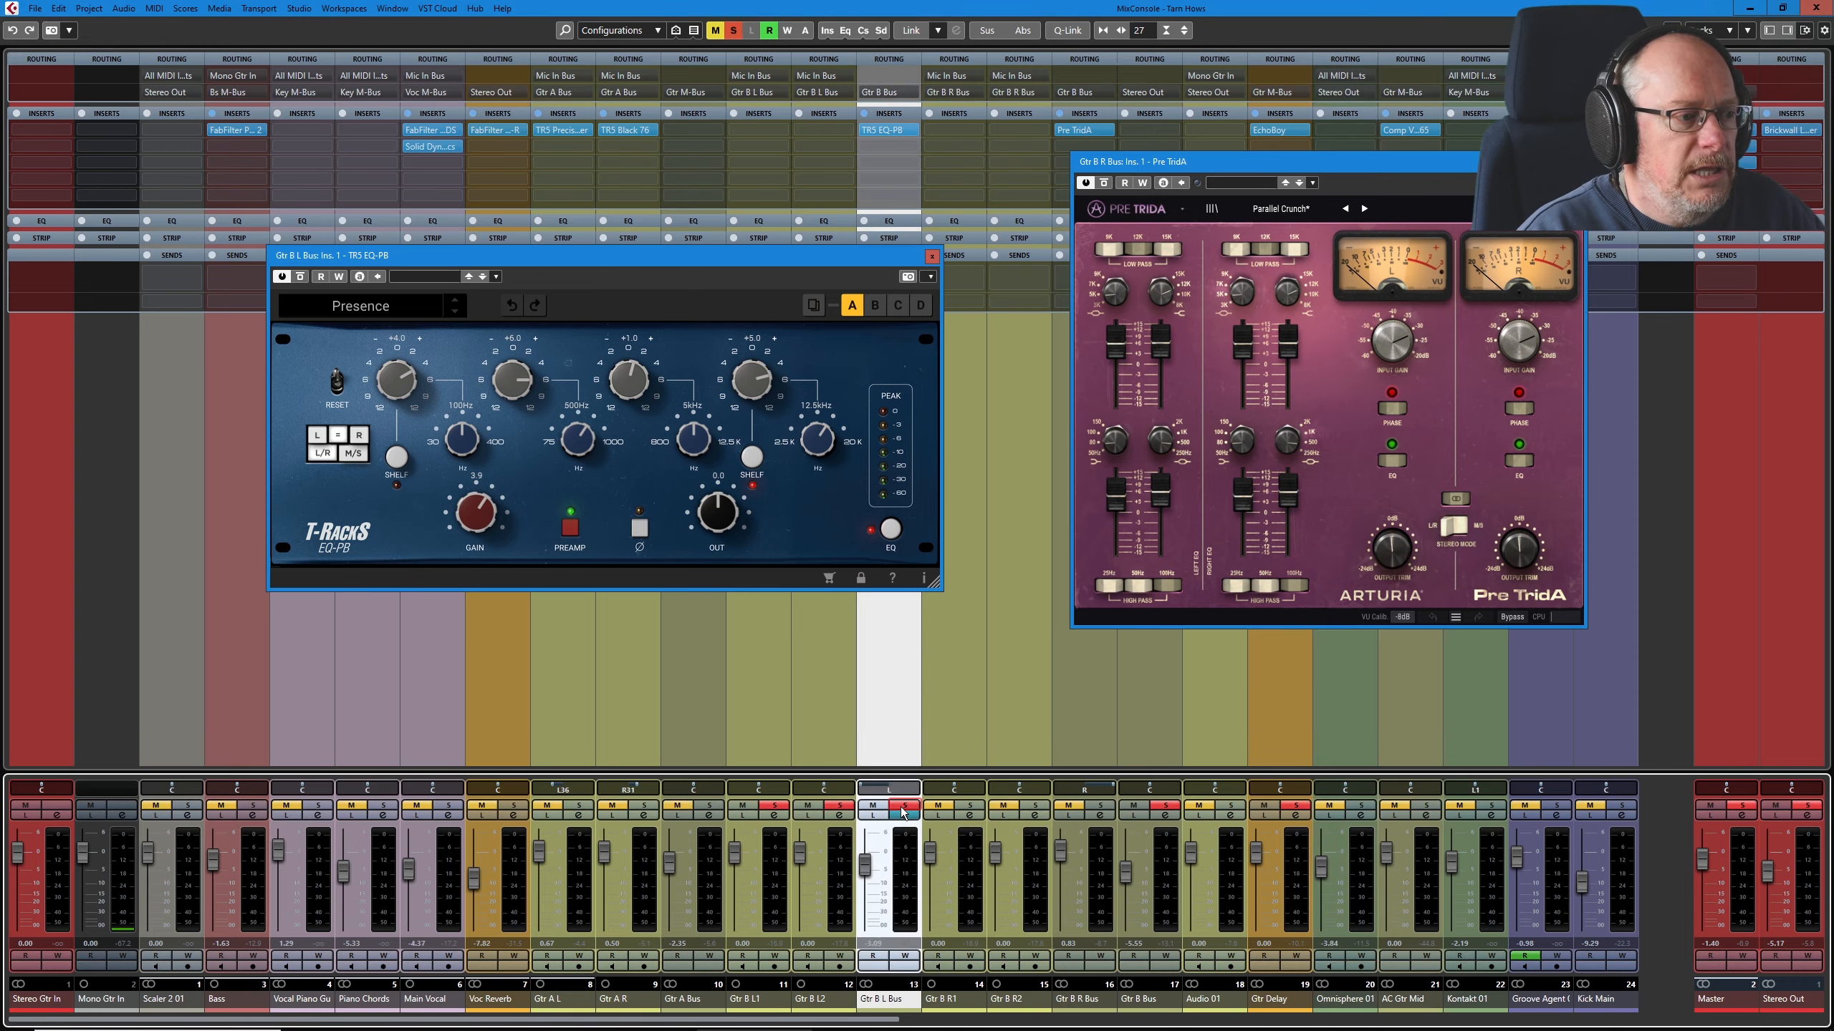
{"action": "key", "text": "space"}
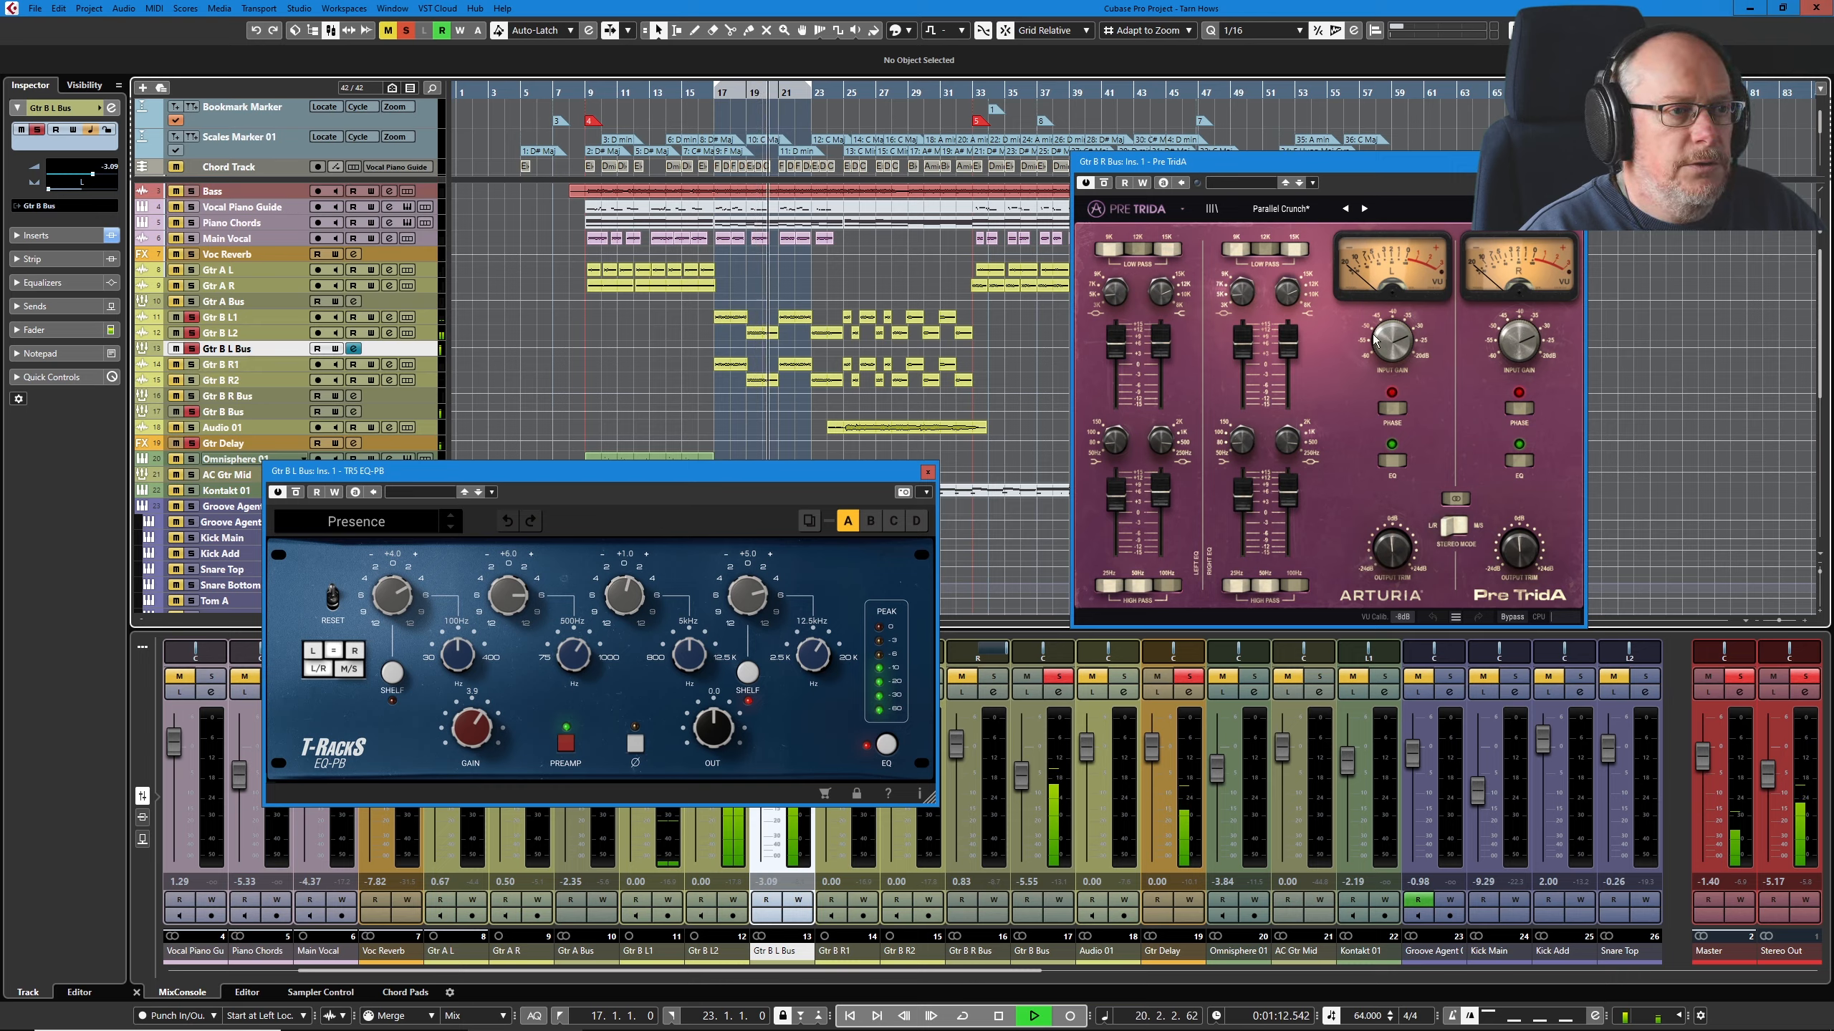
{"action": "left_click", "coordinate": [234, 396]}
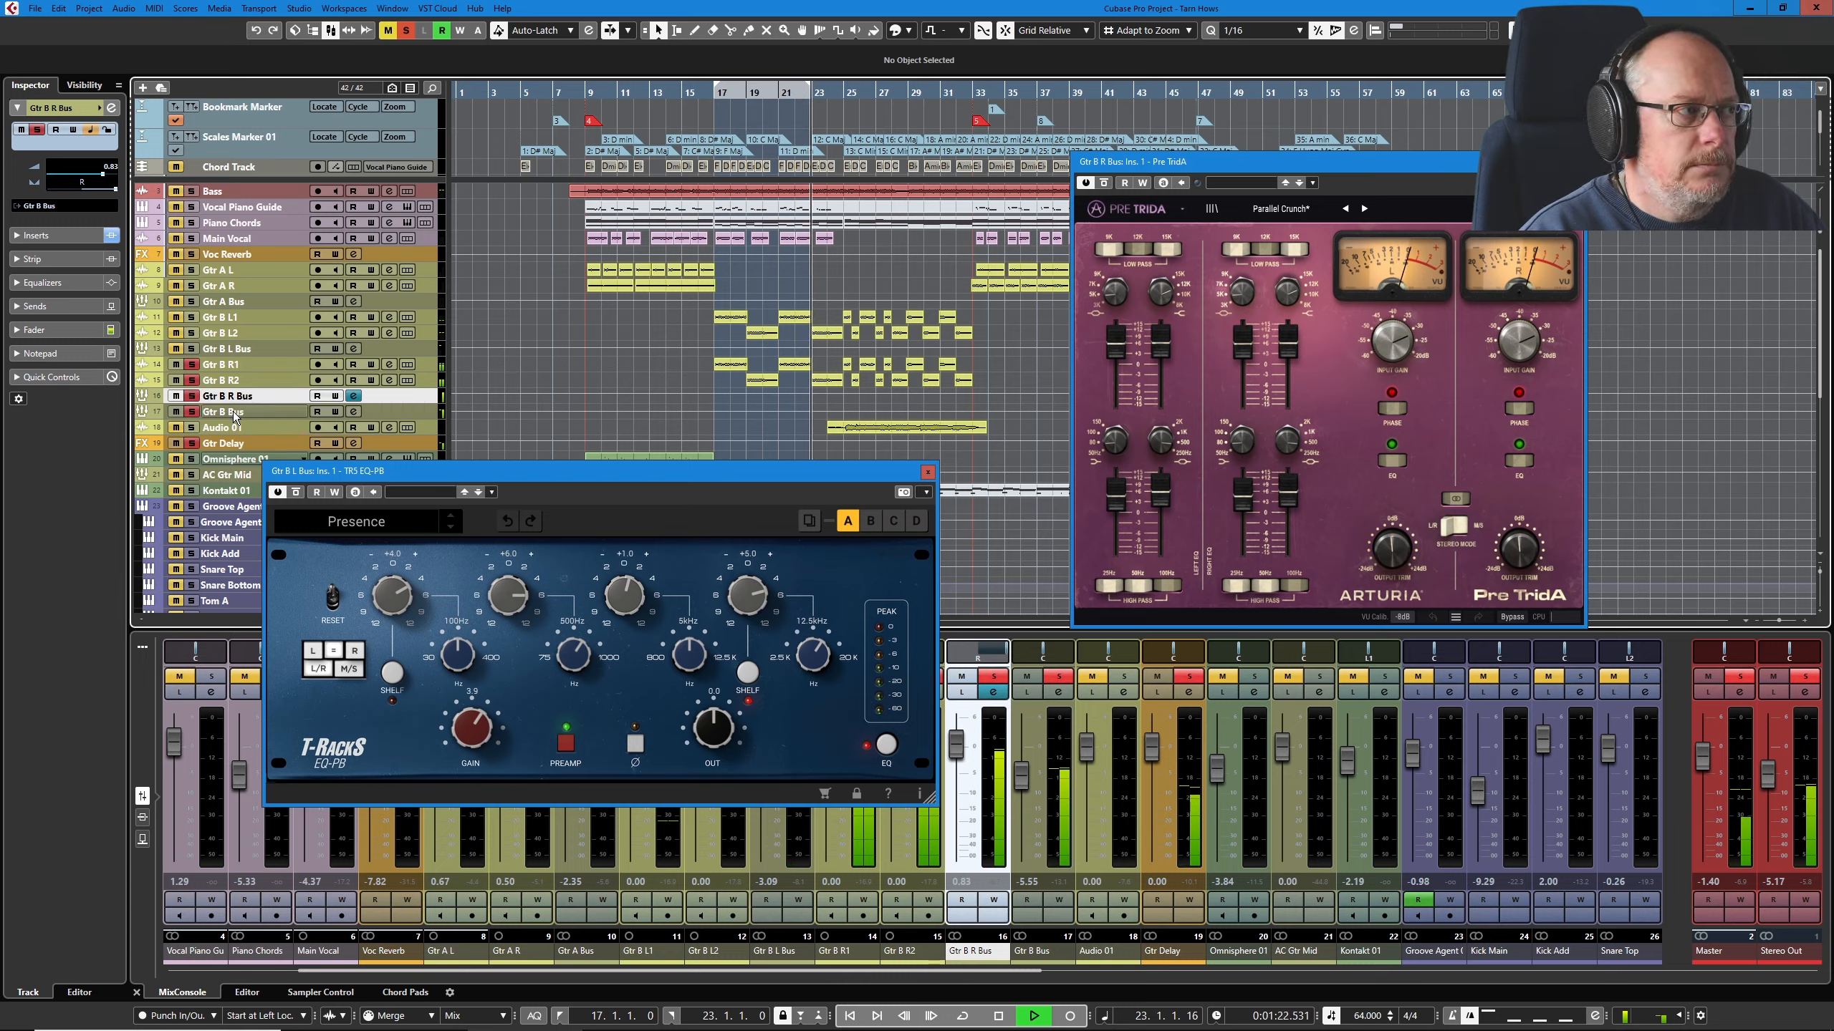
{"action": "left_click", "coordinate": [230, 350]}
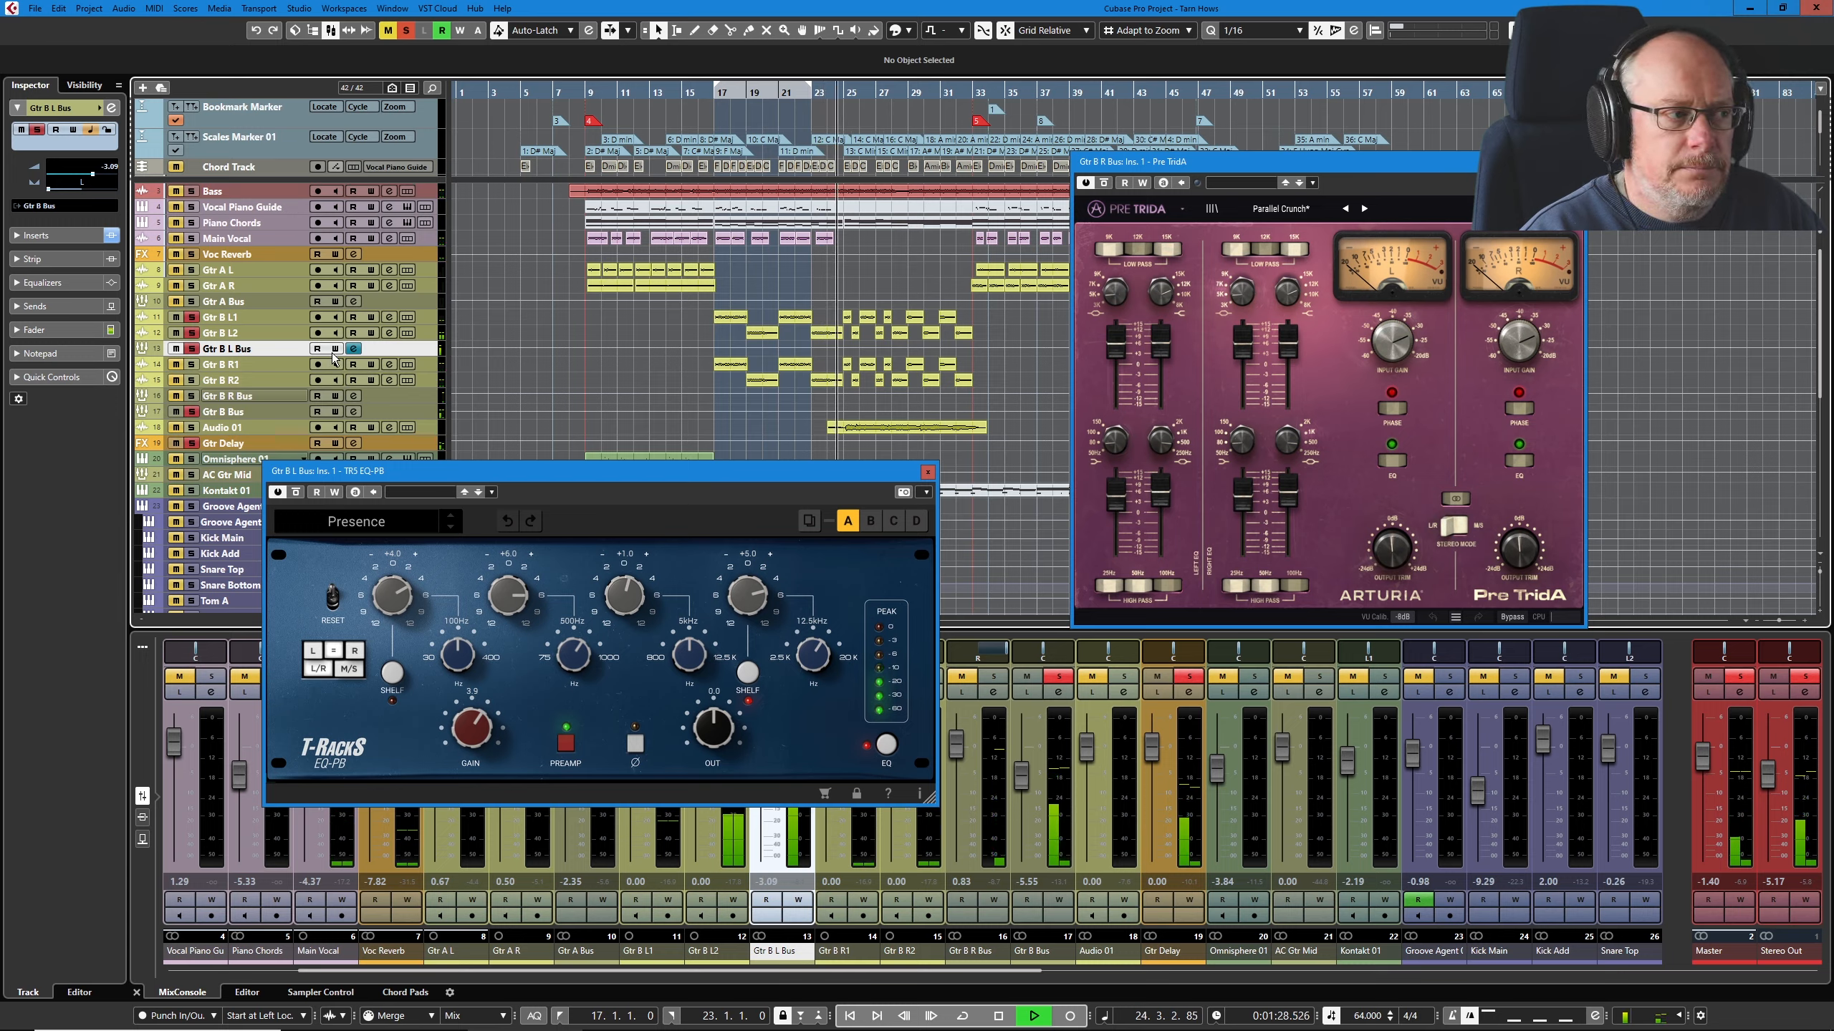
{"action": "left_click", "coordinate": [176, 397]}
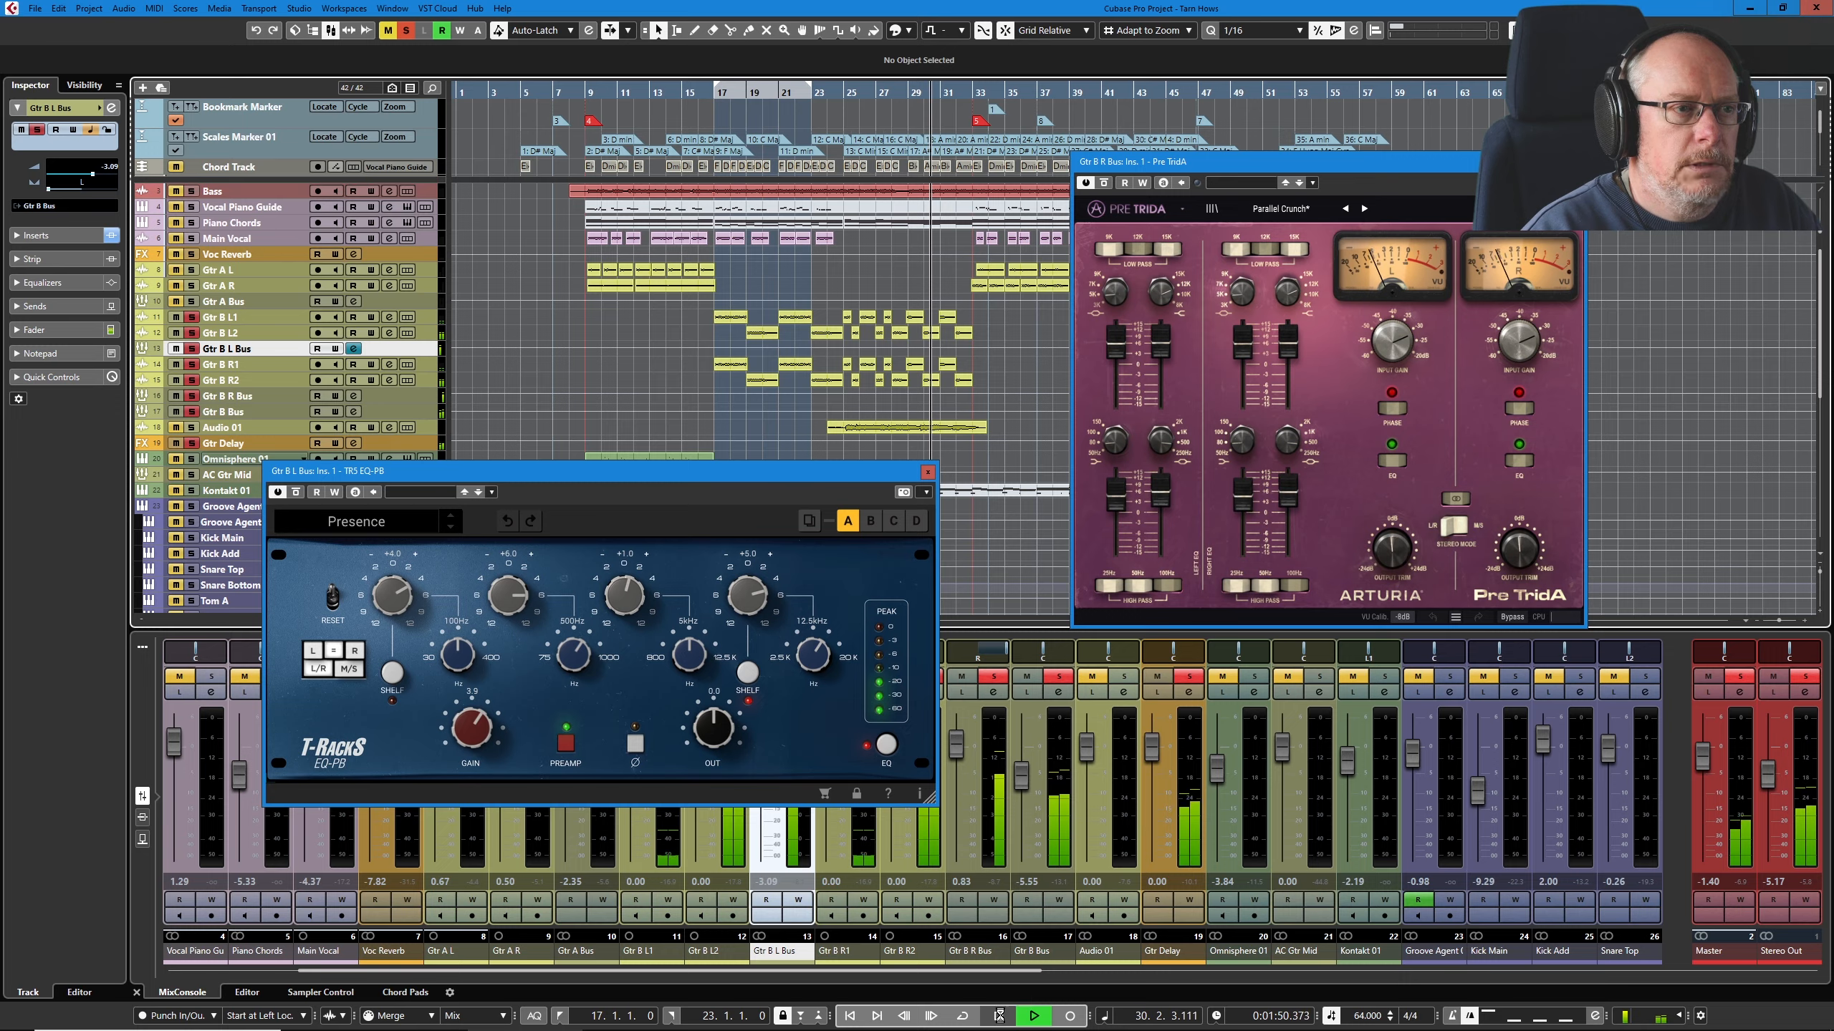
{"action": "key", "text": "space"}
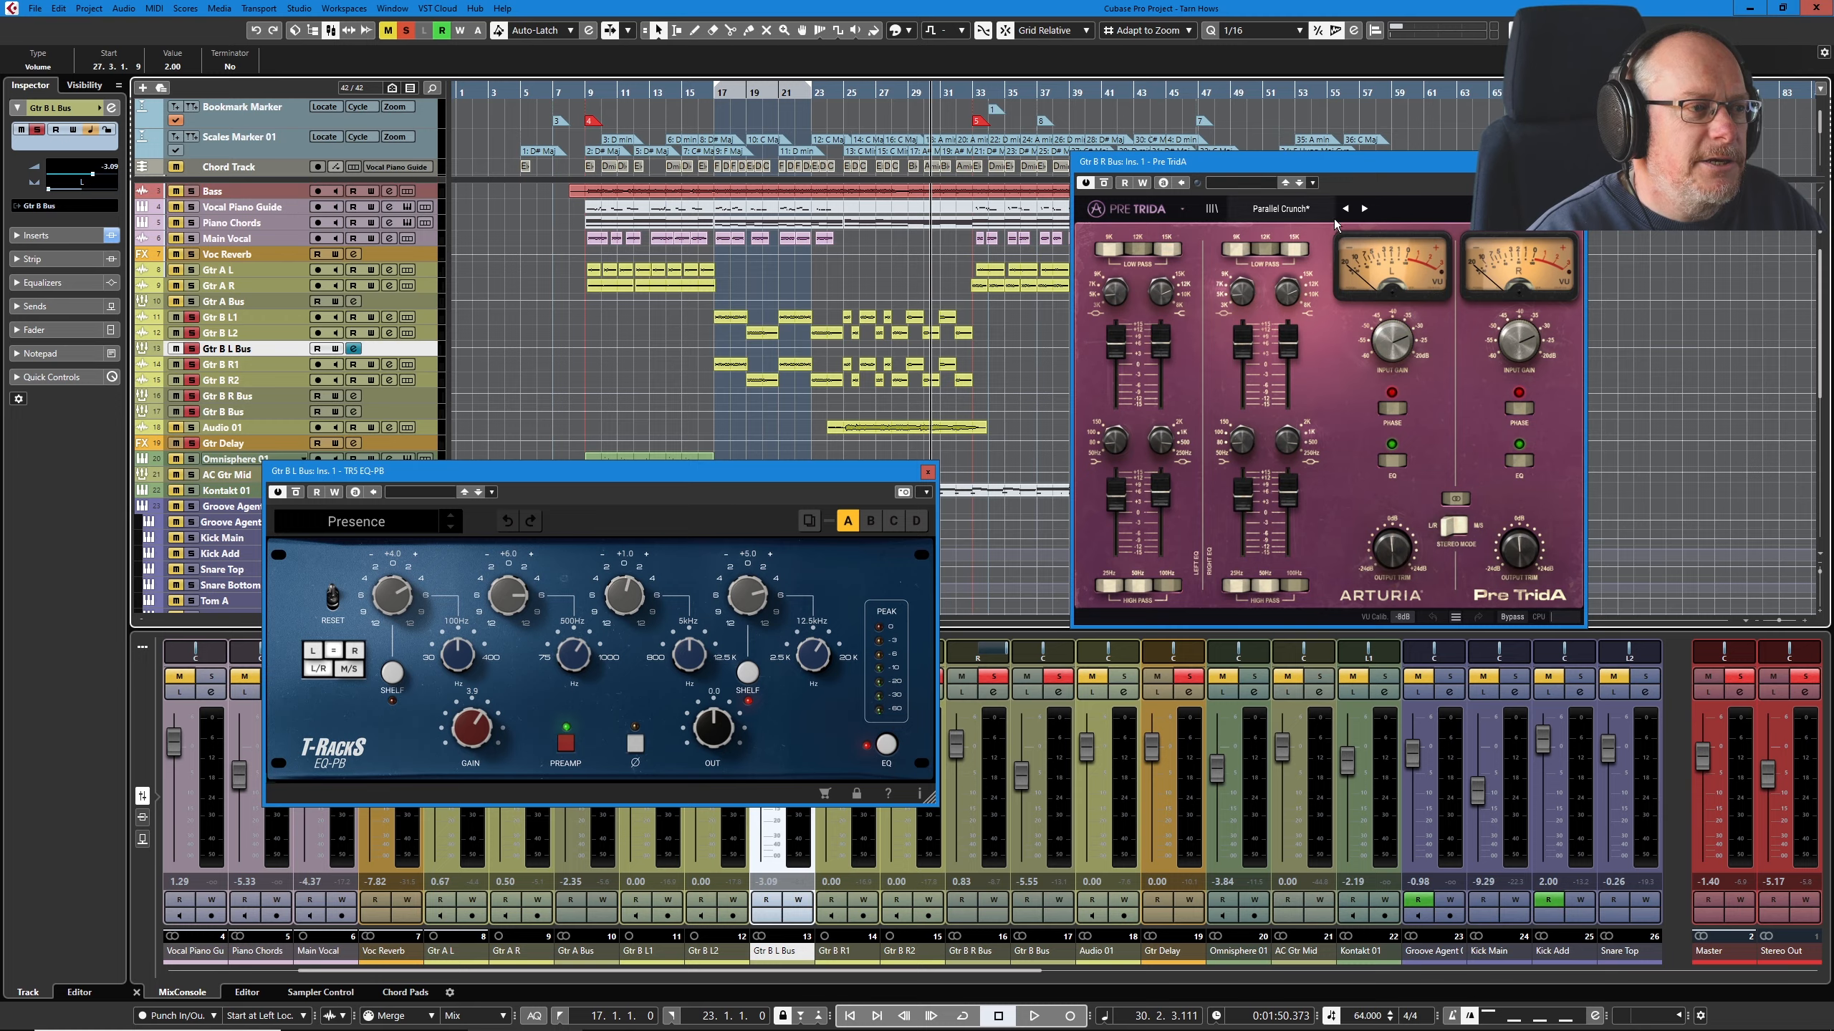
Step: Close the Pre TridA and EQ-PB editors and unsolo the Gtr B buses
{"action": "left_click_drag", "start_coordinate": [1315, 162], "coordinate": [1189, 327]}
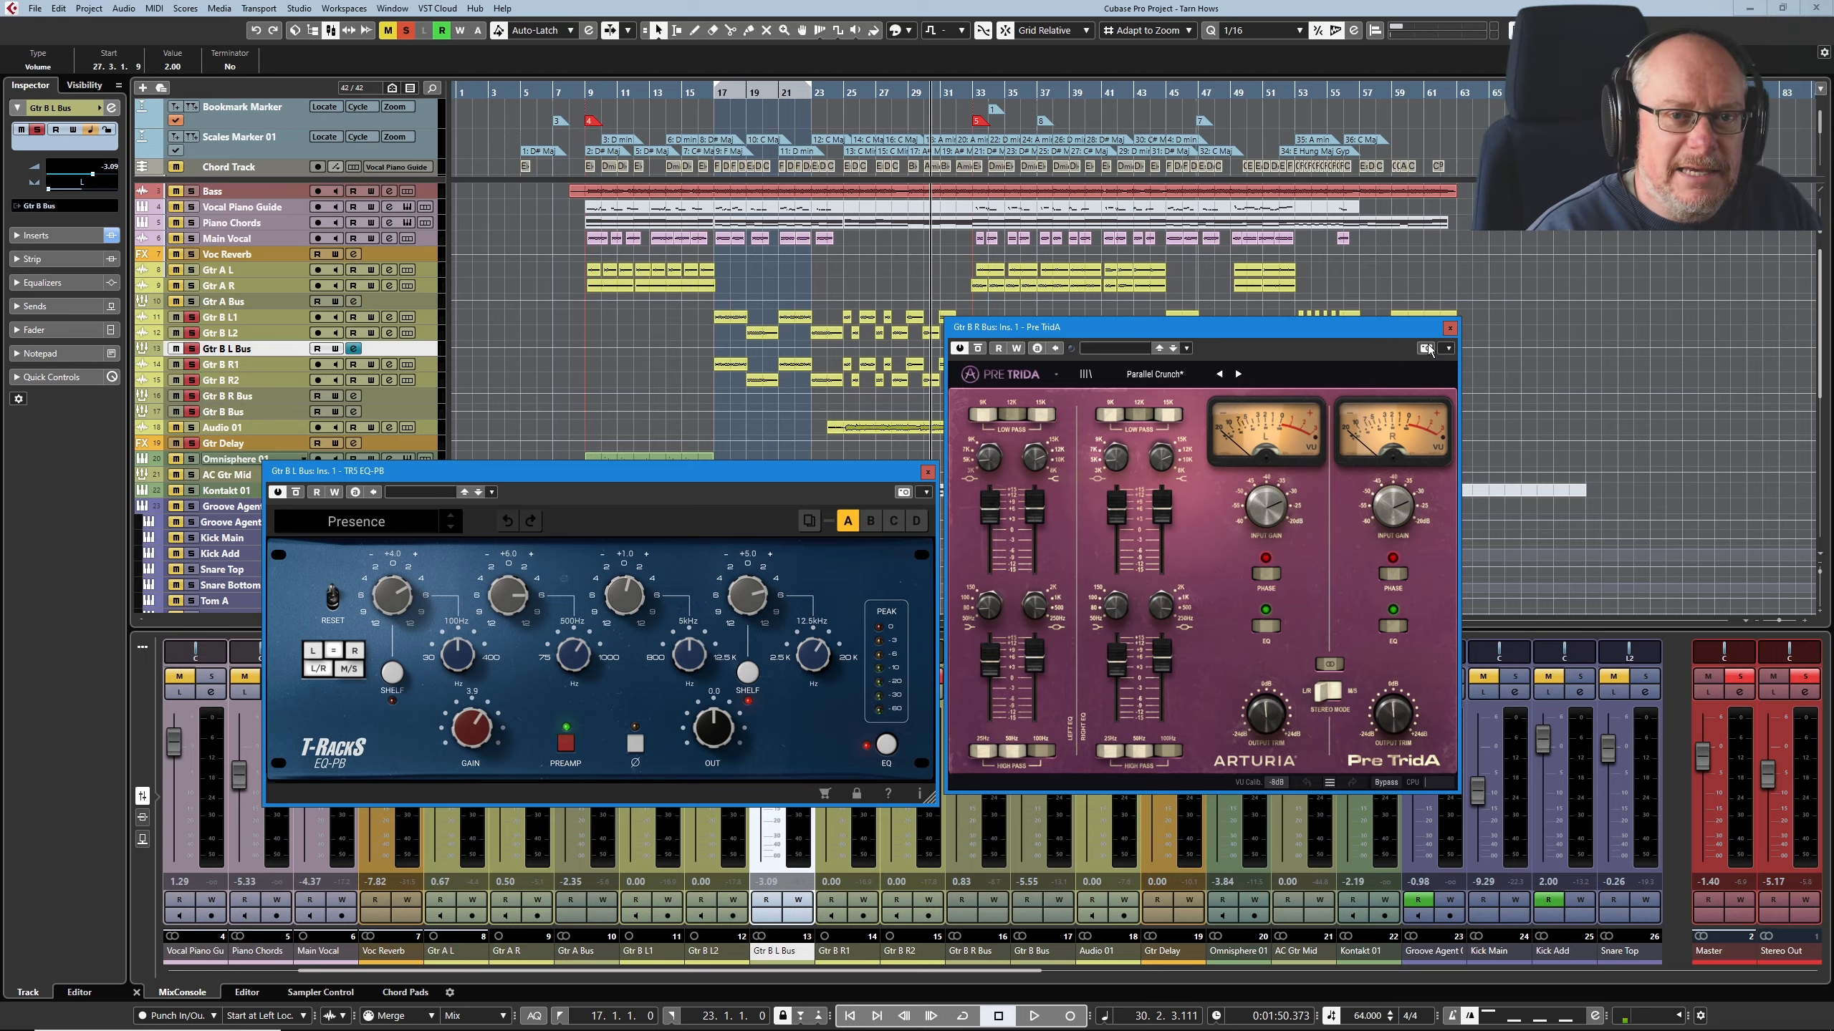
{"action": "left_click", "coordinate": [1449, 329]}
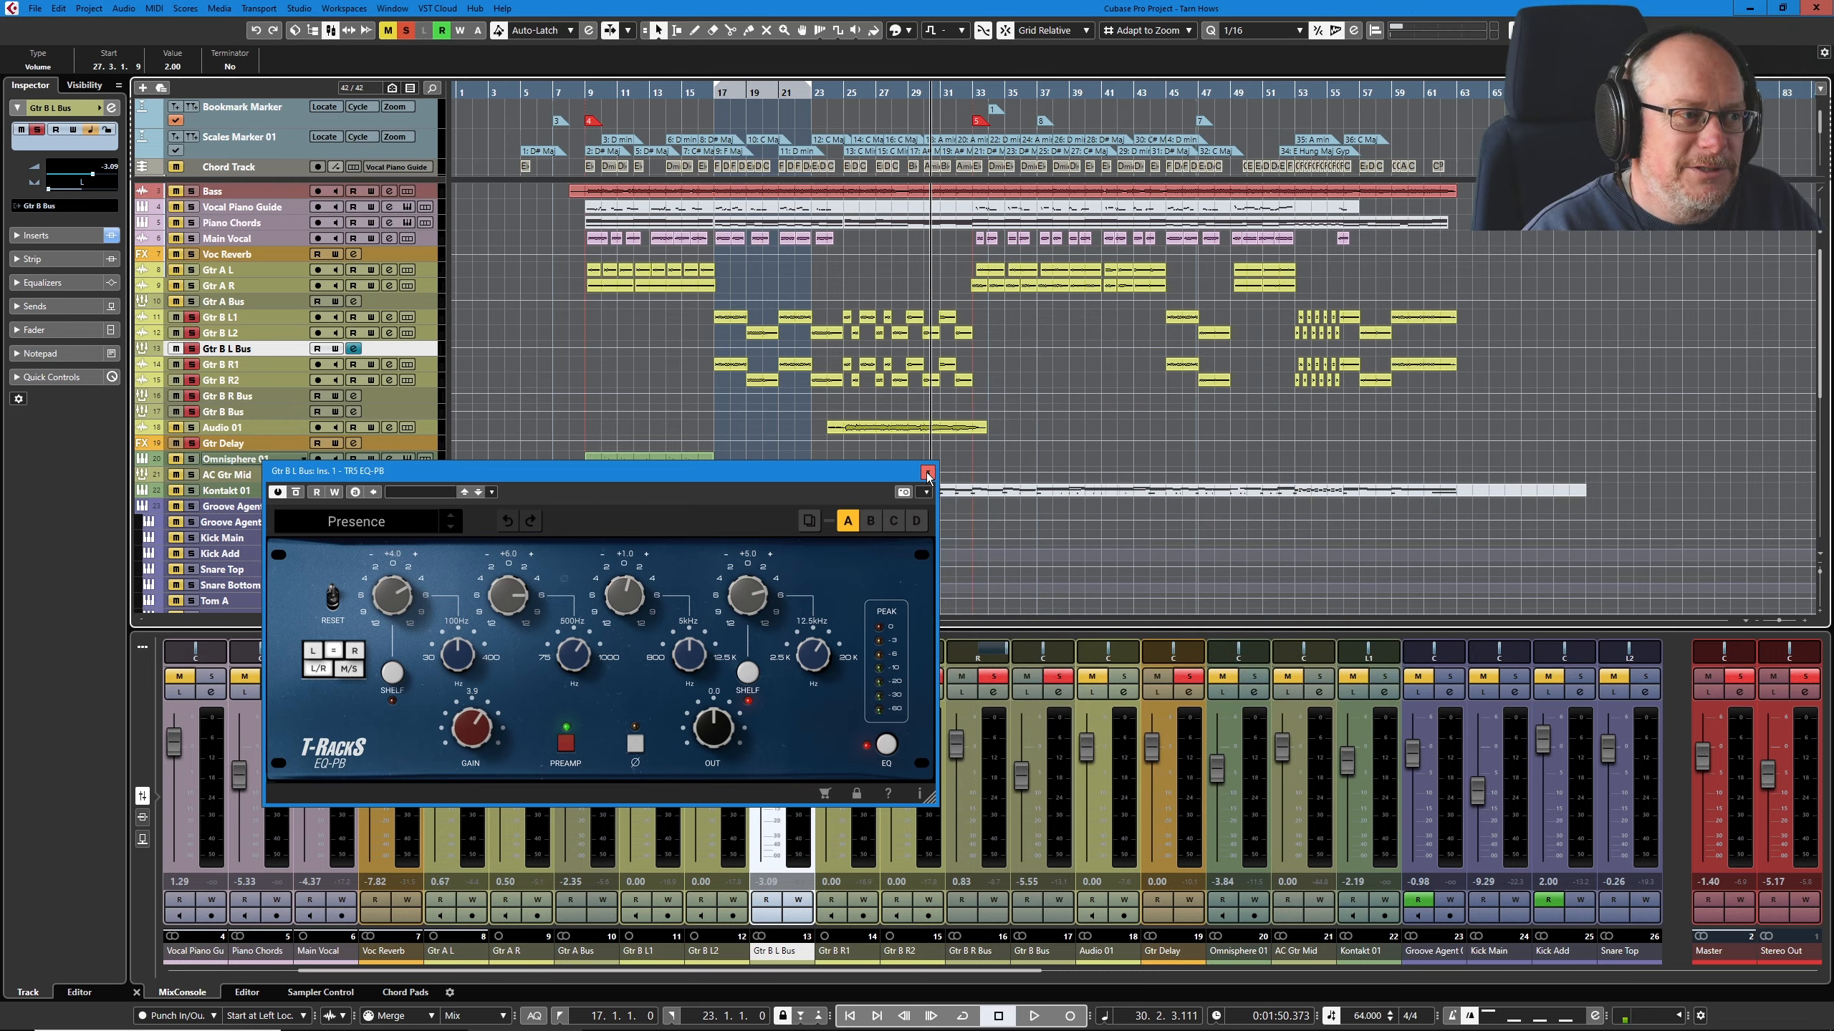
{"action": "left_click", "coordinate": [927, 471]}
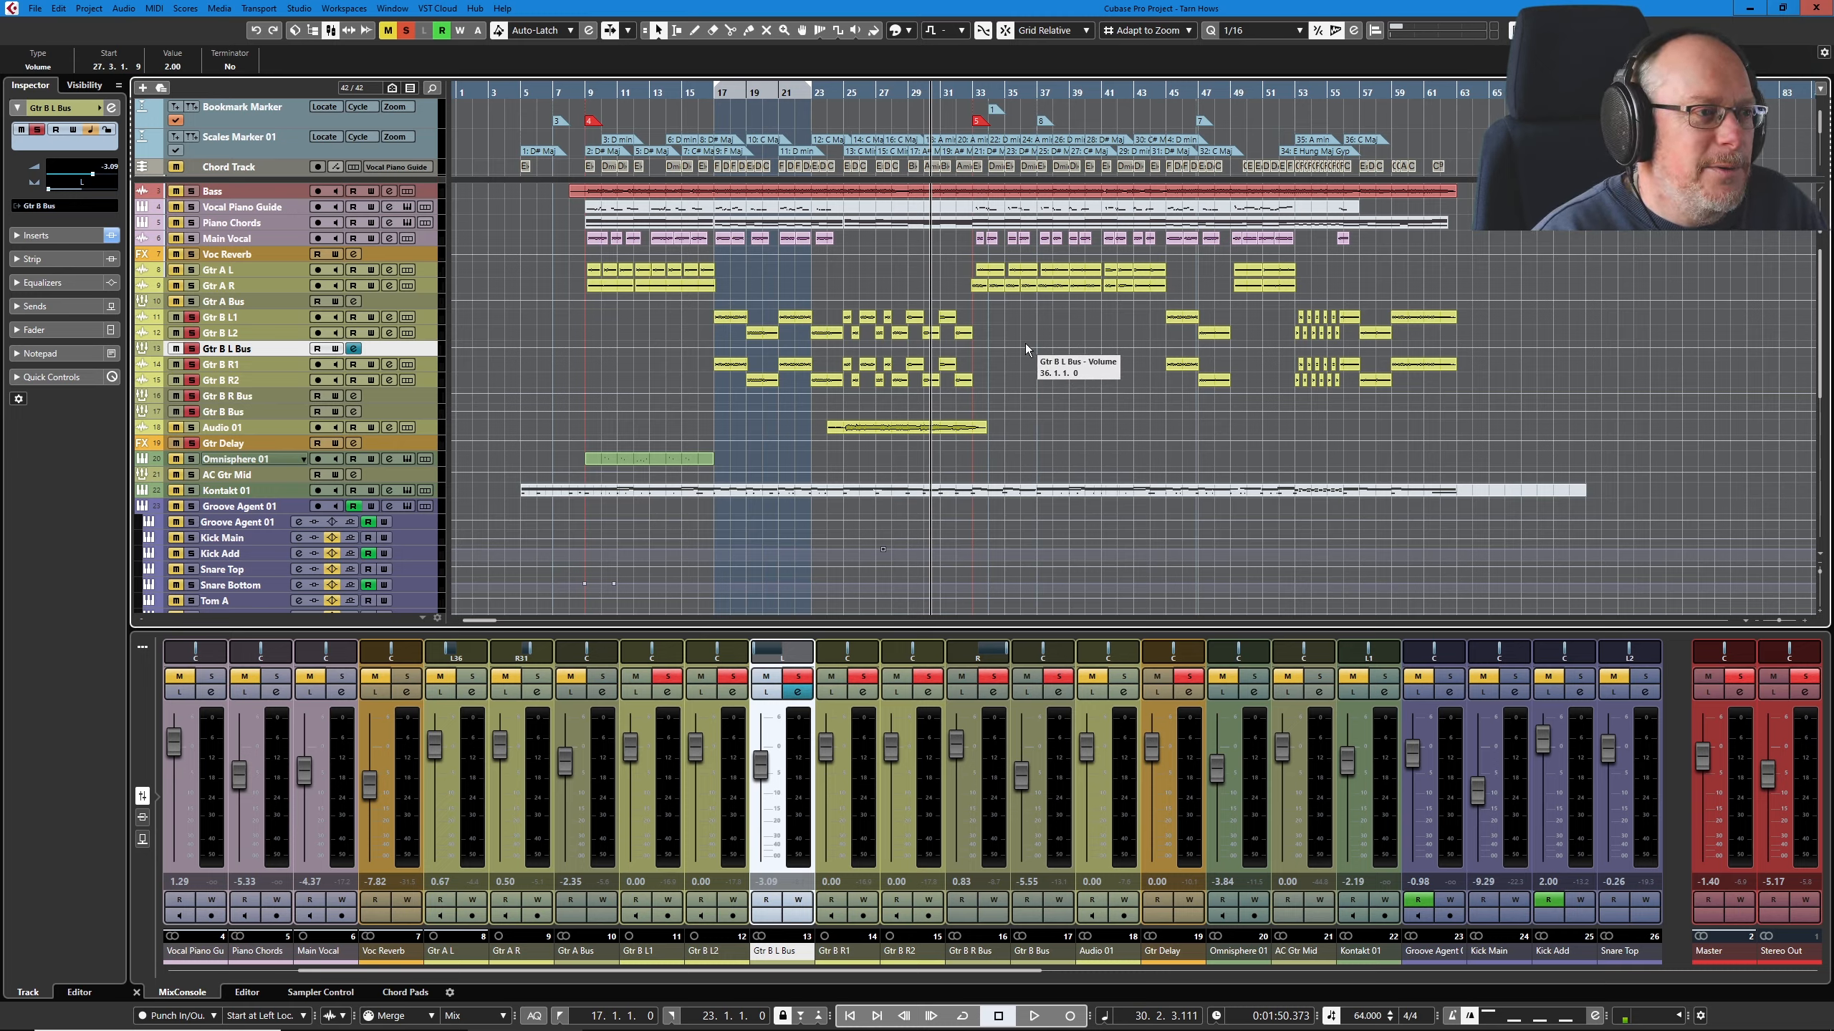
{"action": "key", "text": "s"}
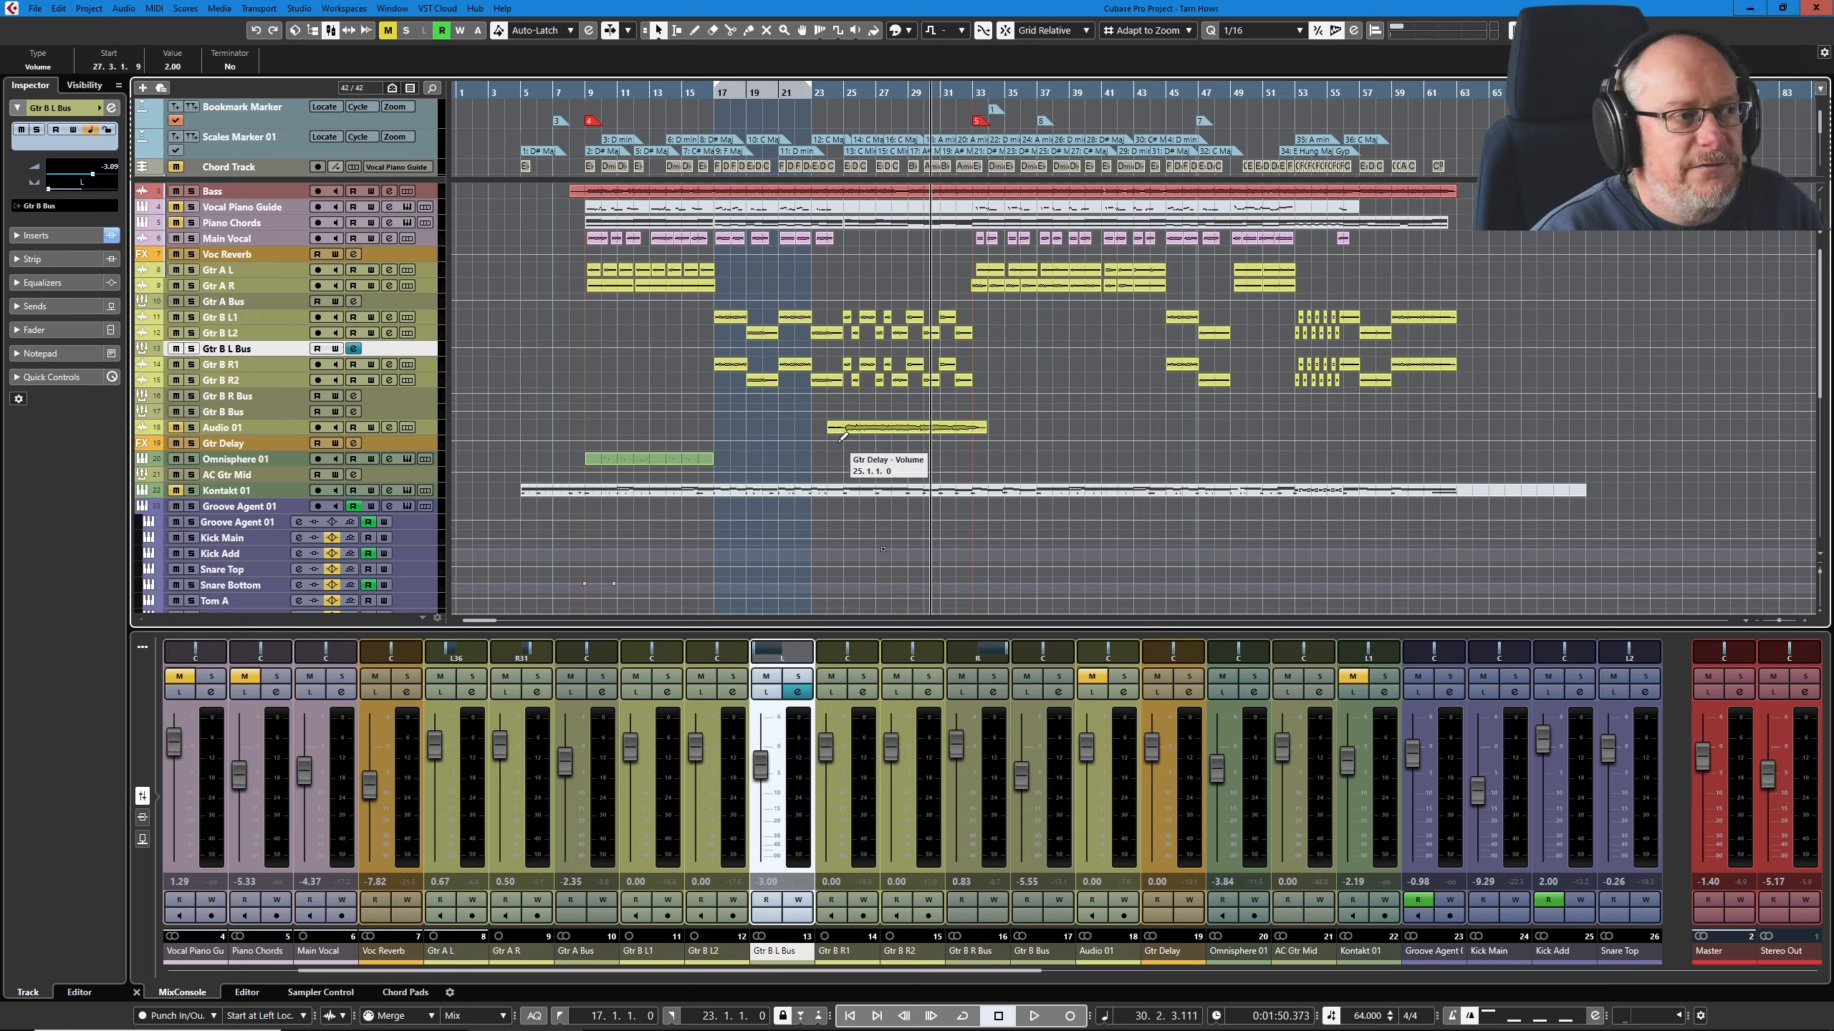
Step: Play the full mix from bar 25 through the end of the Audio 01 guitar part, stop playback, and show the whole arrangement
{"action": "left_click", "coordinate": [843, 91]}
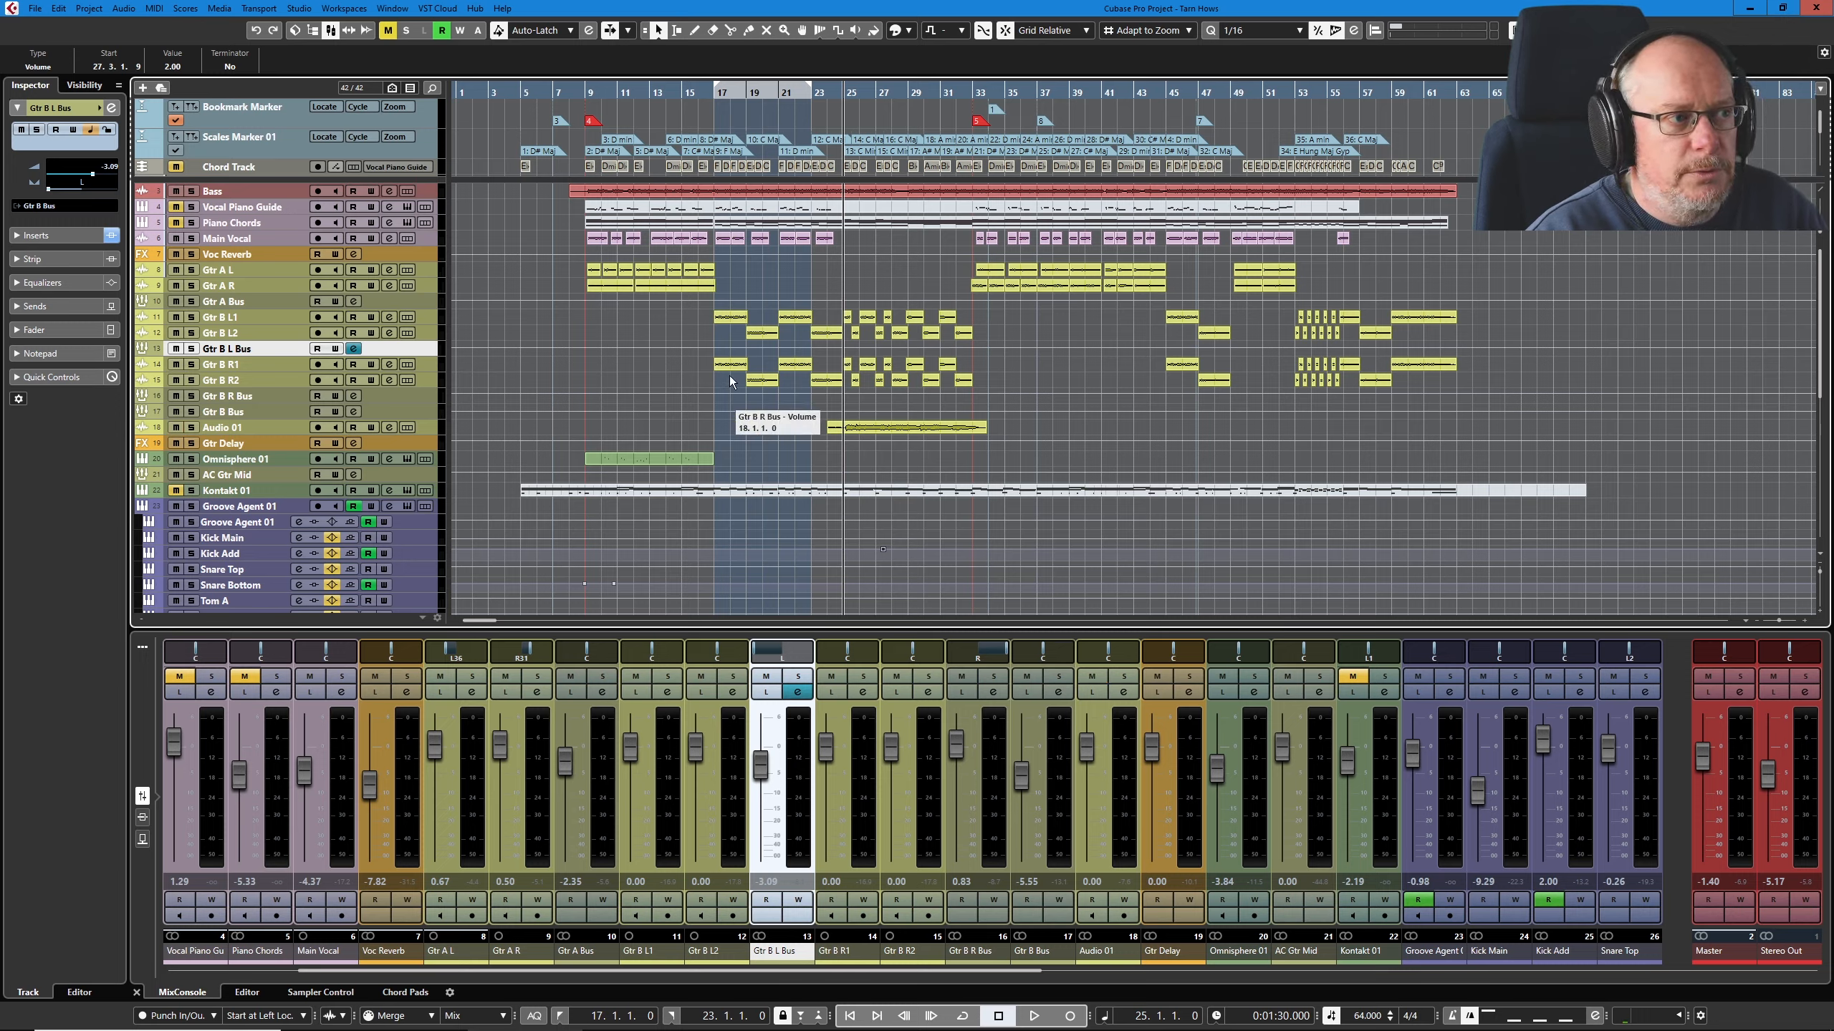
{"action": "key", "text": "space"}
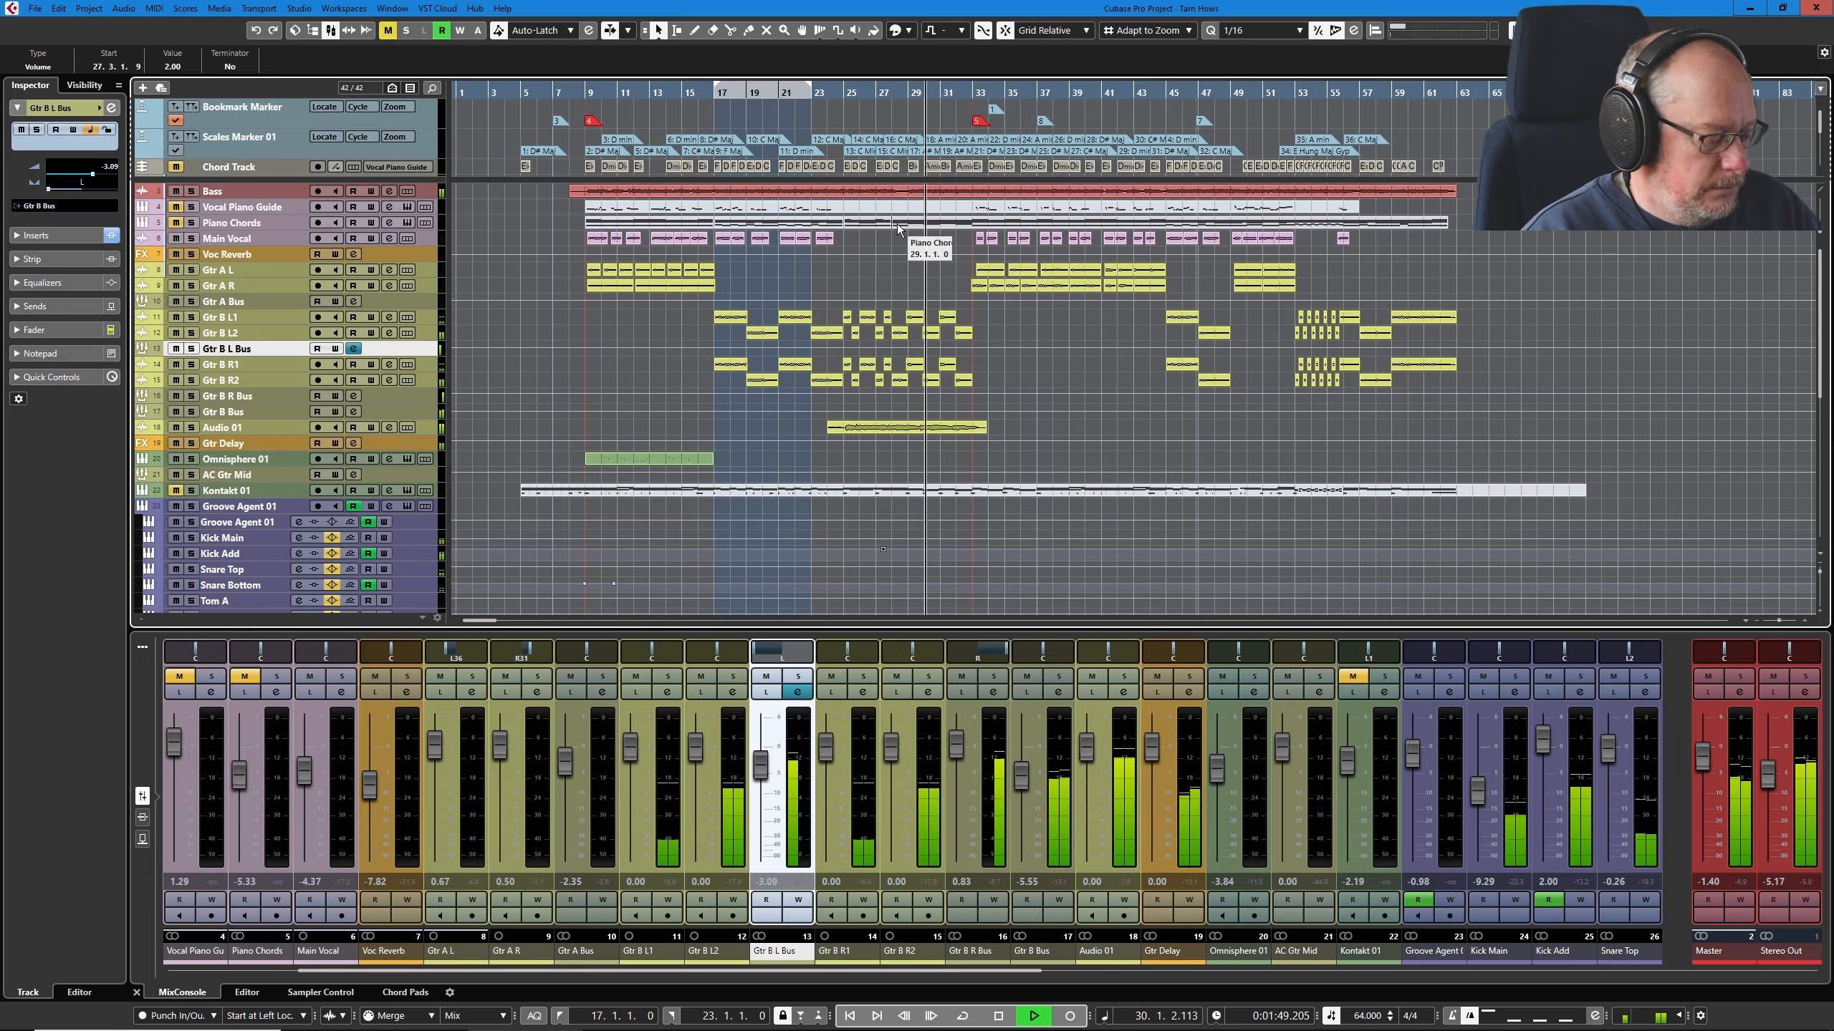
{"action": "left_click", "coordinate": [888, 271]}
{"action": "scroll", "coordinate": [904, 260], "scroll_direction": "up", "scroll_amount": 5}
{"action": "scroll", "coordinate": [908, 255], "scroll_direction": "up", "scroll_amount": 1}
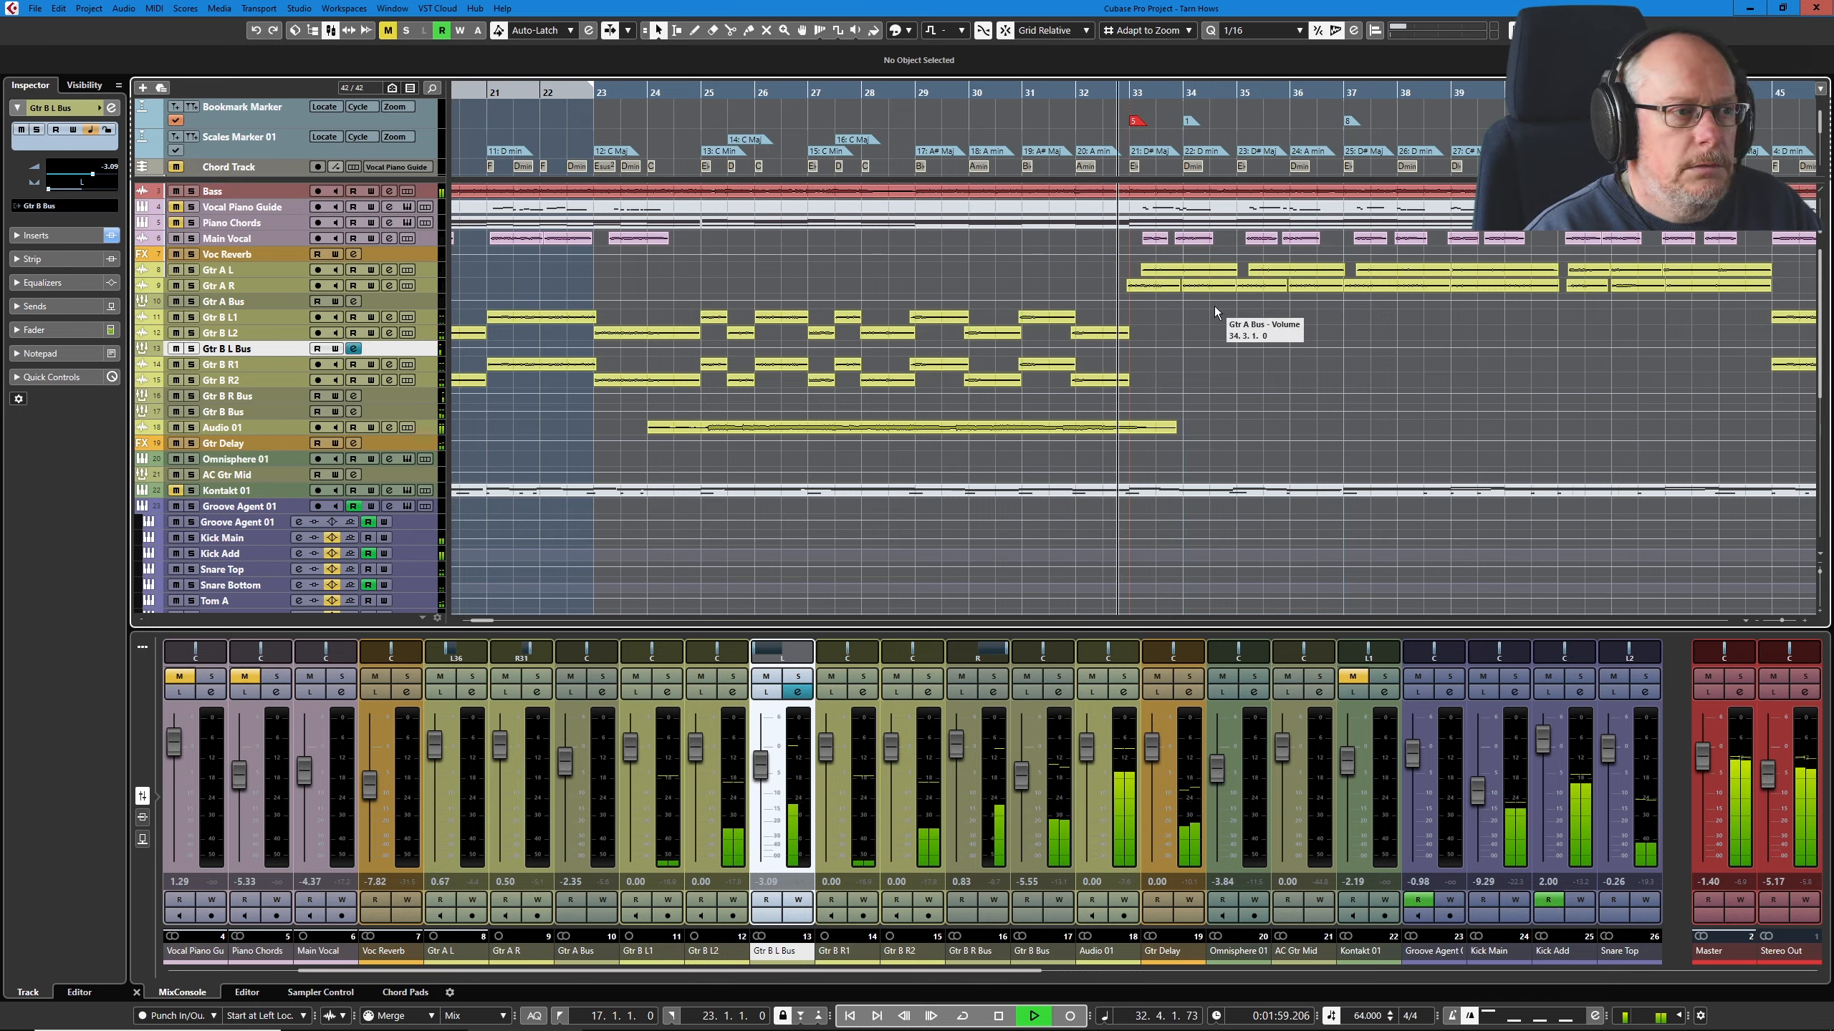
{"action": "key", "text": "space"}
{"action": "scroll", "coordinate": [791, 187], "scroll_direction": "up", "scroll_amount": 2}
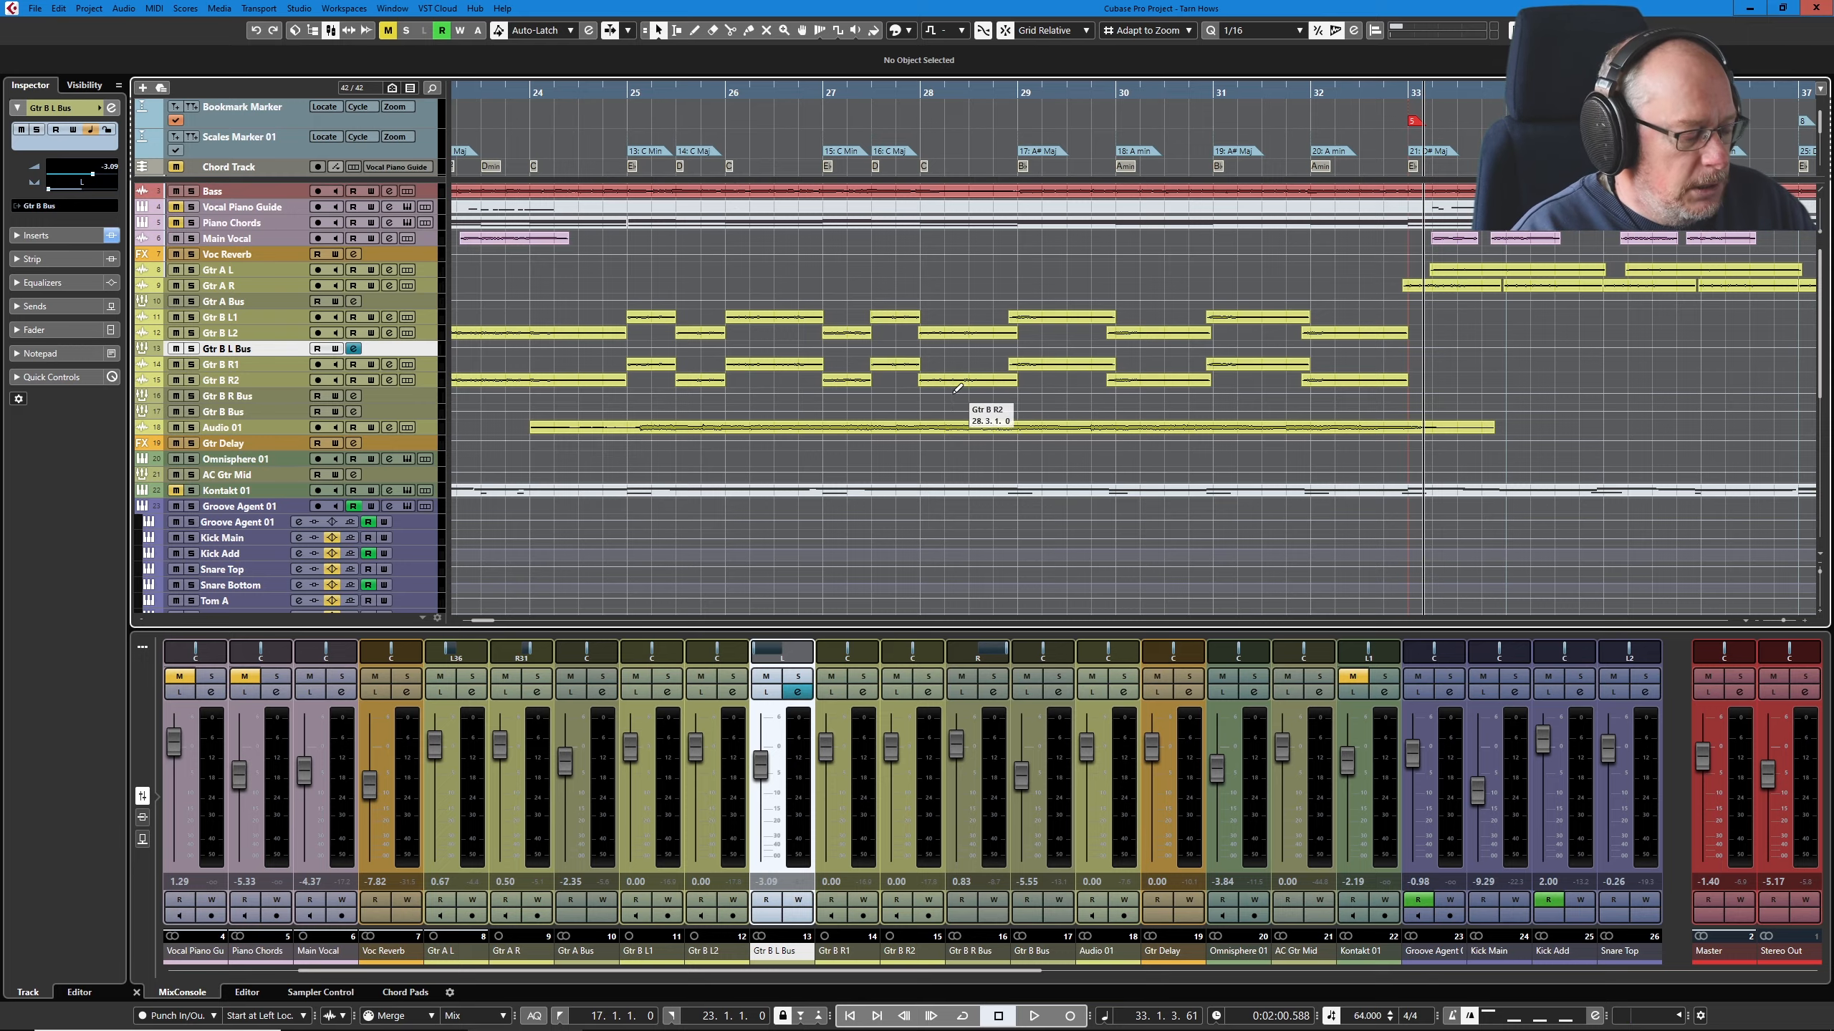
{"action": "scroll", "coordinate": [846, 382], "scroll_direction": "down", "scroll_amount": 5}
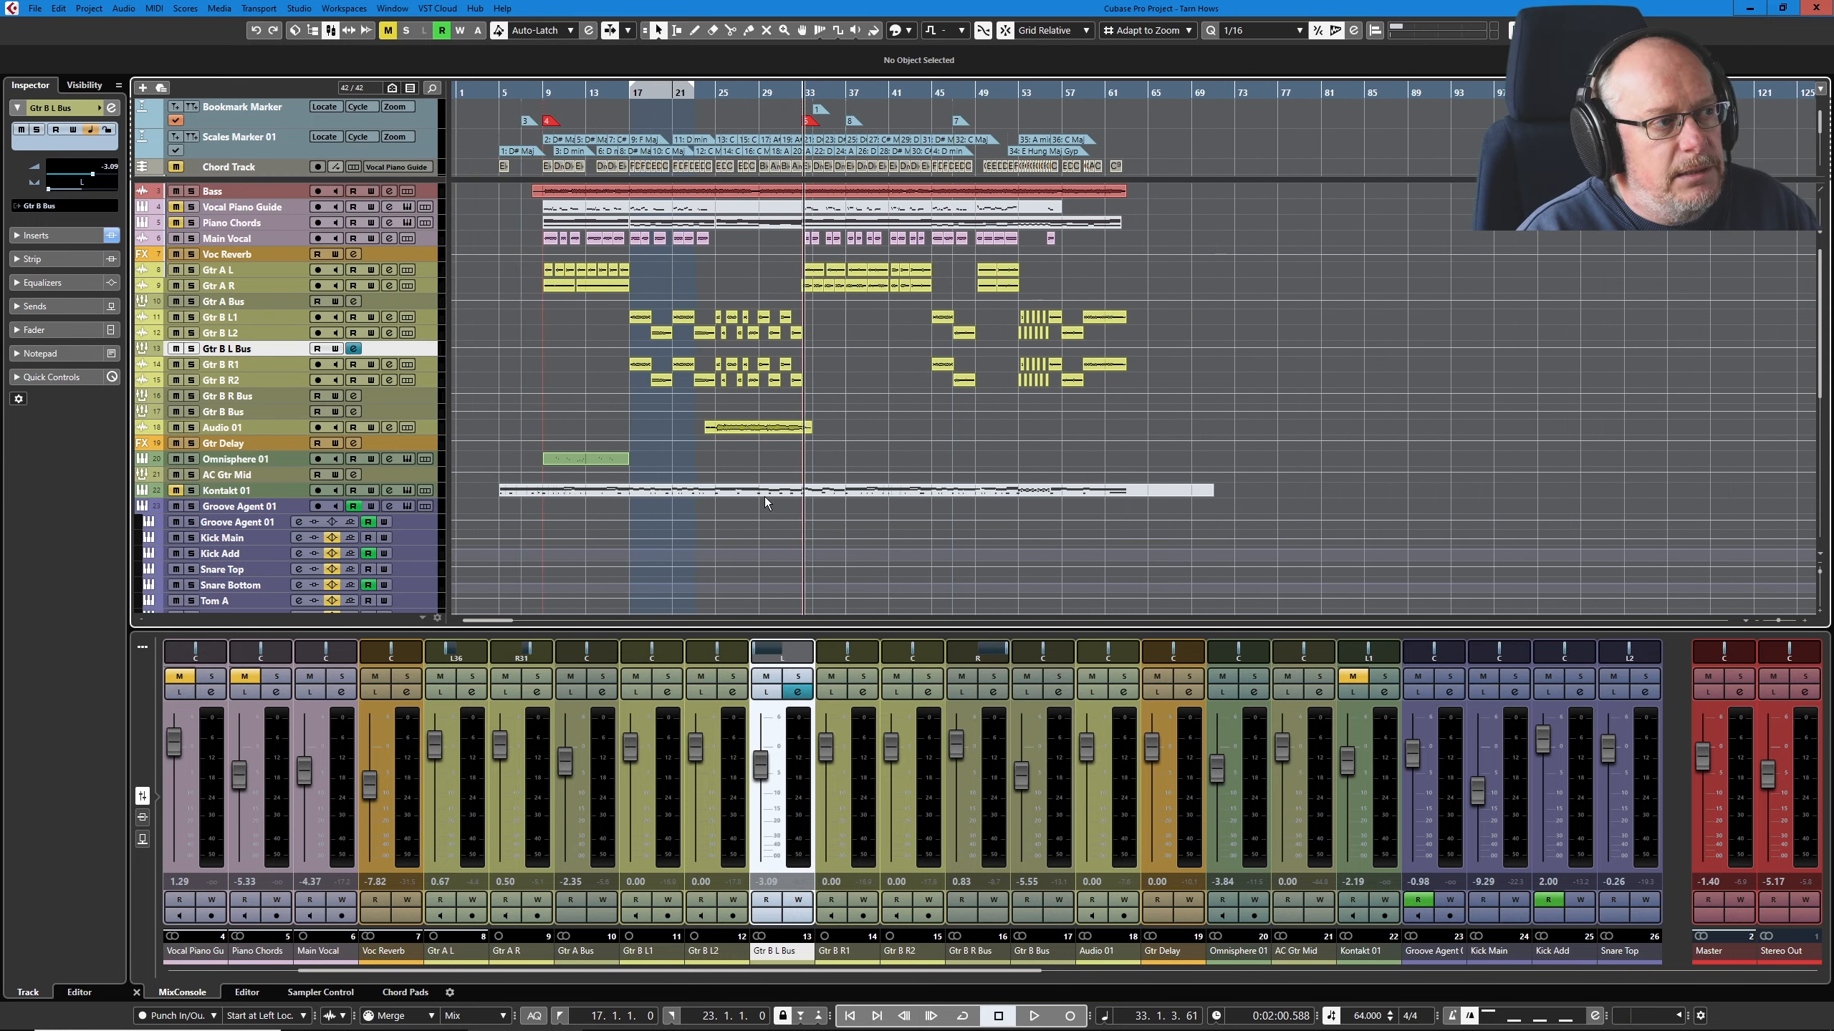